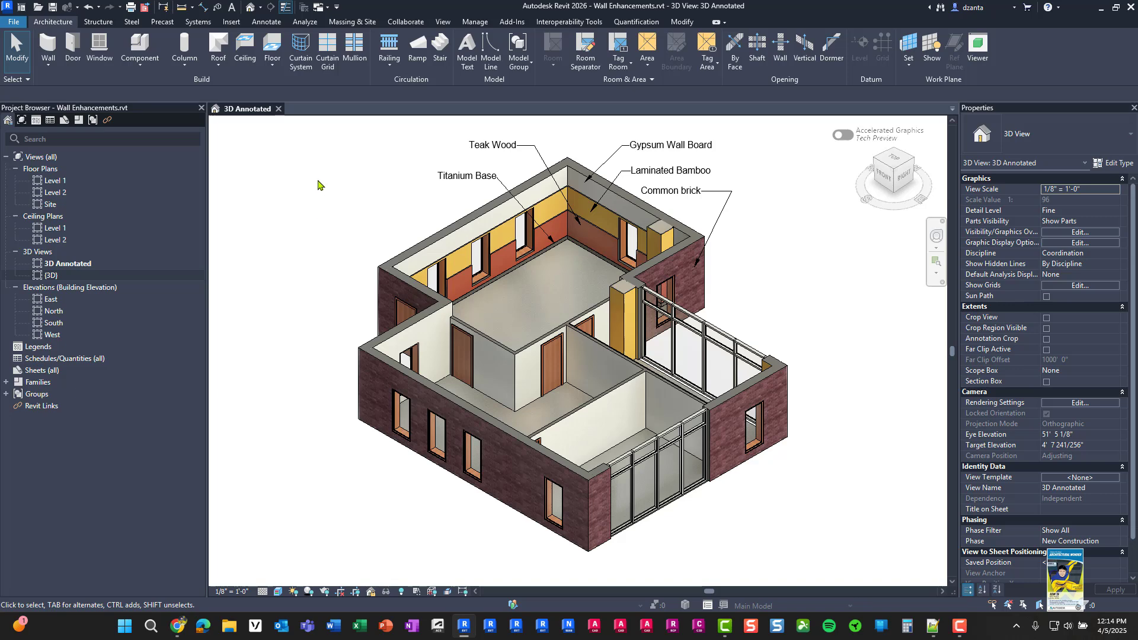
Inspect the wall type of the exterior wall tagged Gypsum Wall Board in the annotated 3D view.
scroll(526, 205, up, 3)
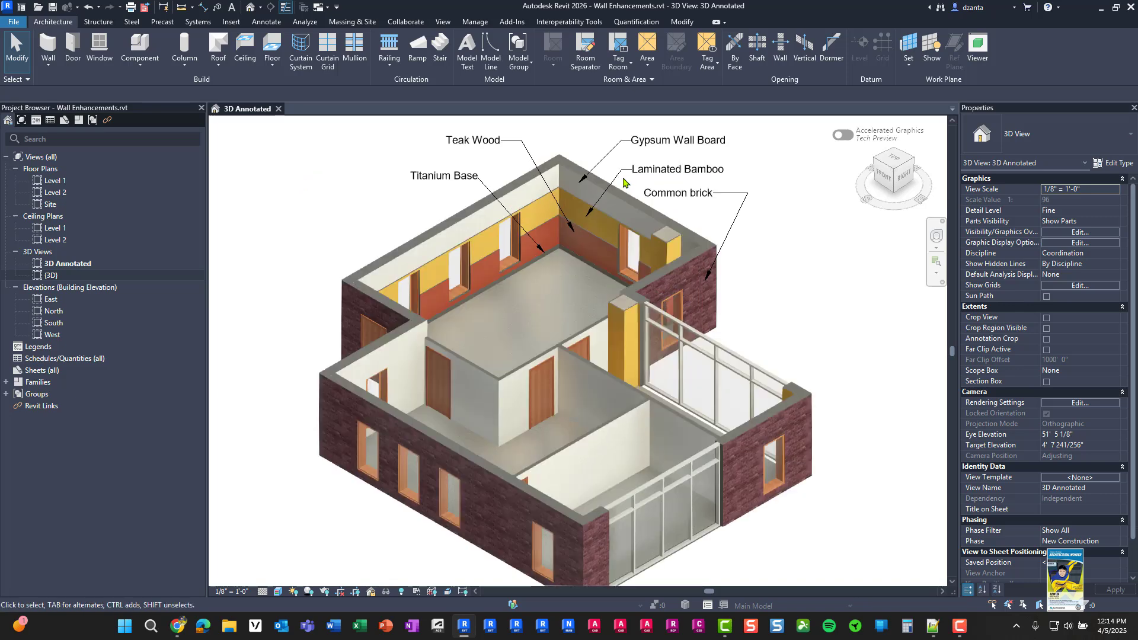
scroll(609, 250, up, 4)
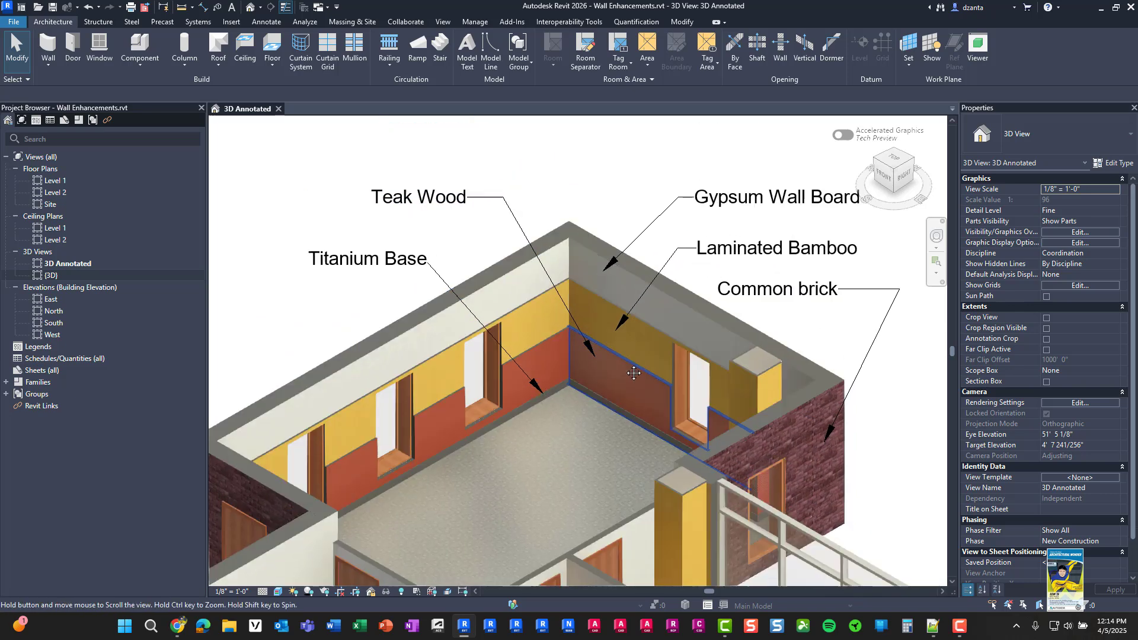
click(610, 249)
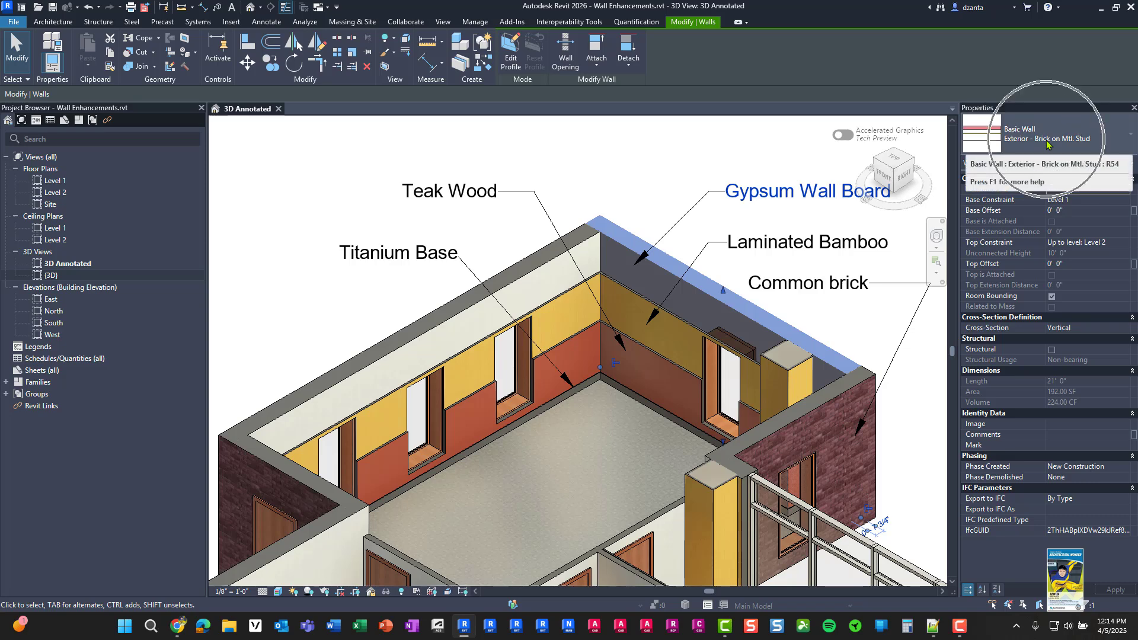
click(632, 159)
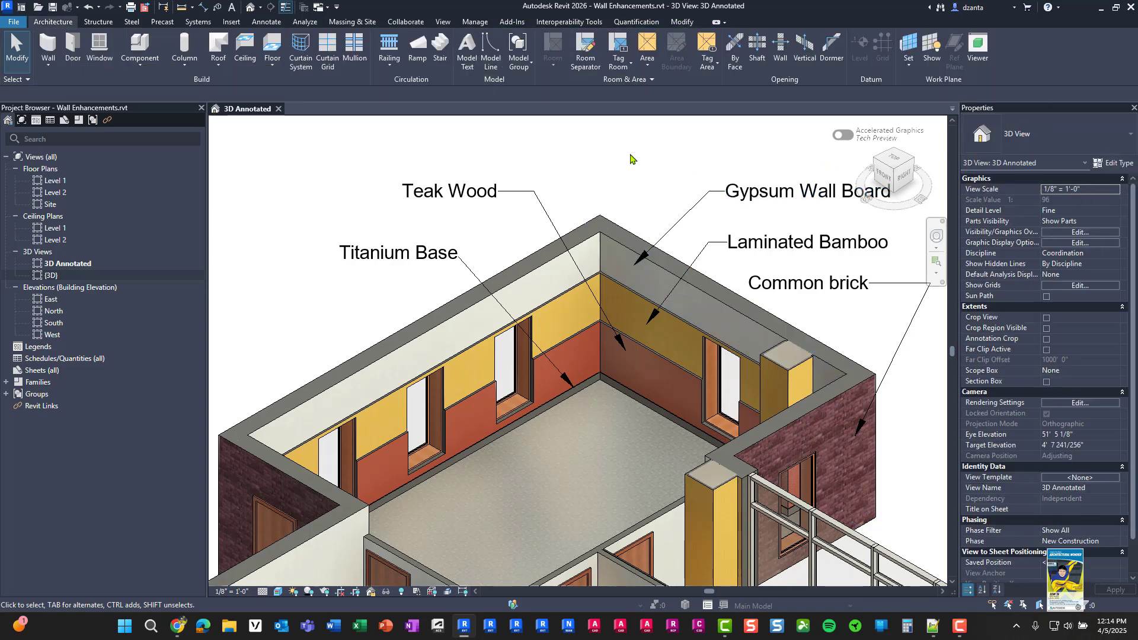
Open the type properties of the Bamboo Finish Wall and set the preview to the floor plan view.
scroll(591, 393, up, 4)
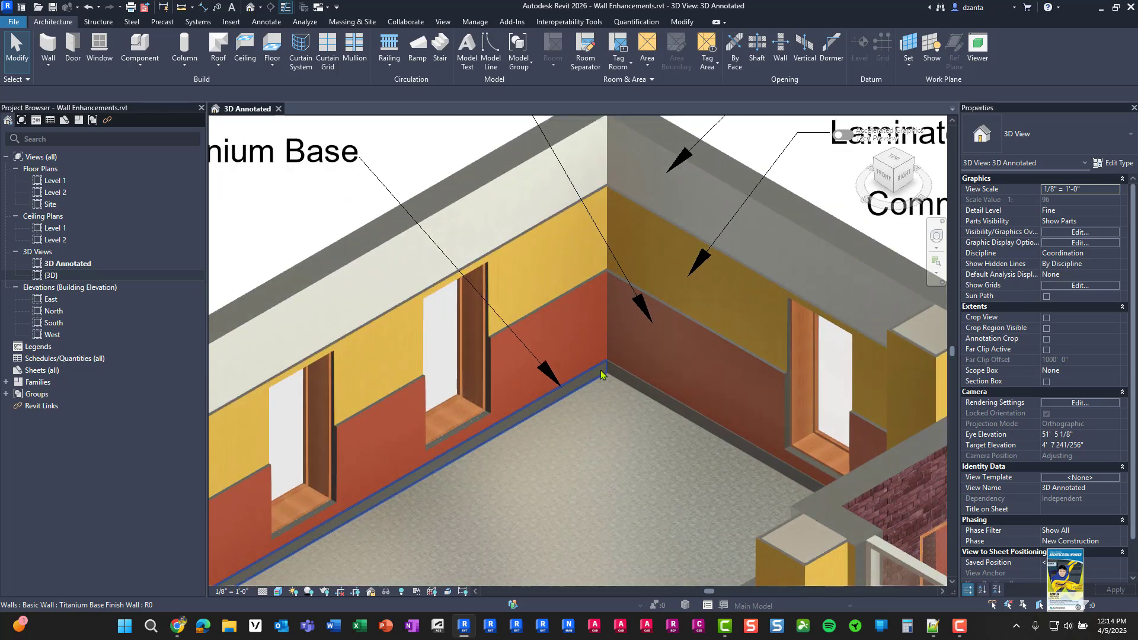
middle_drag(566, 246, 595, 338)
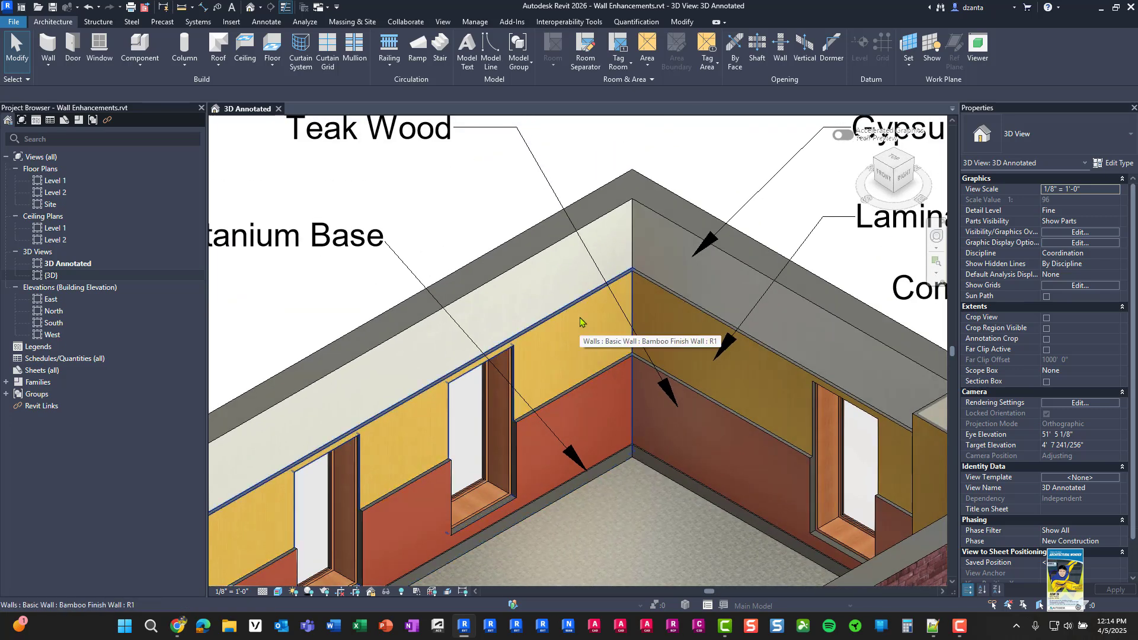
click(580, 318)
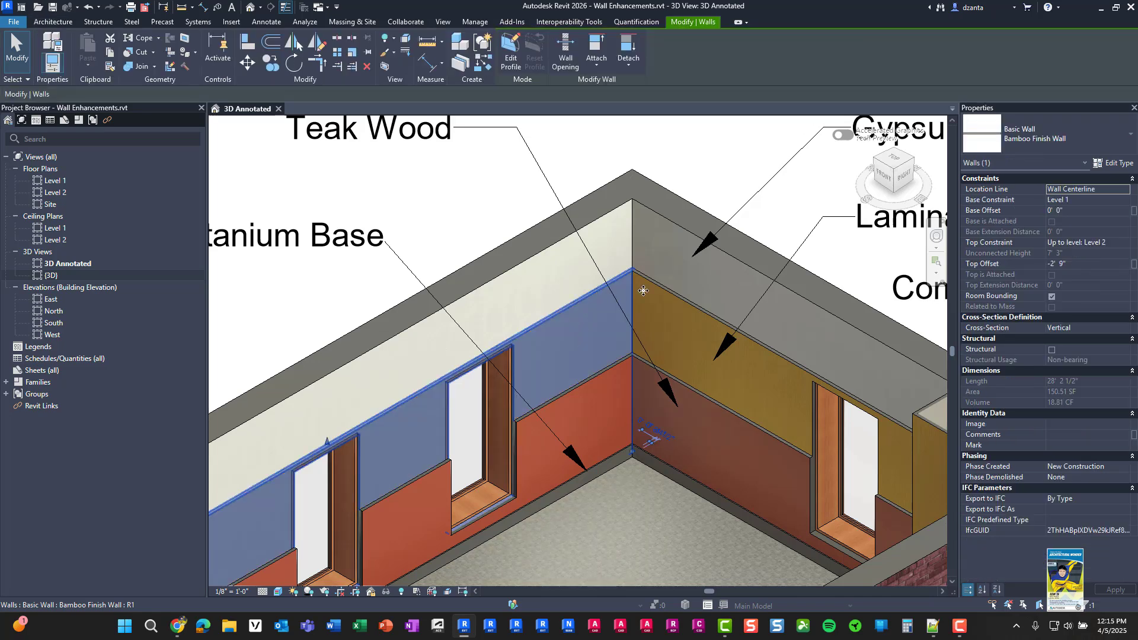
click(1106, 163)
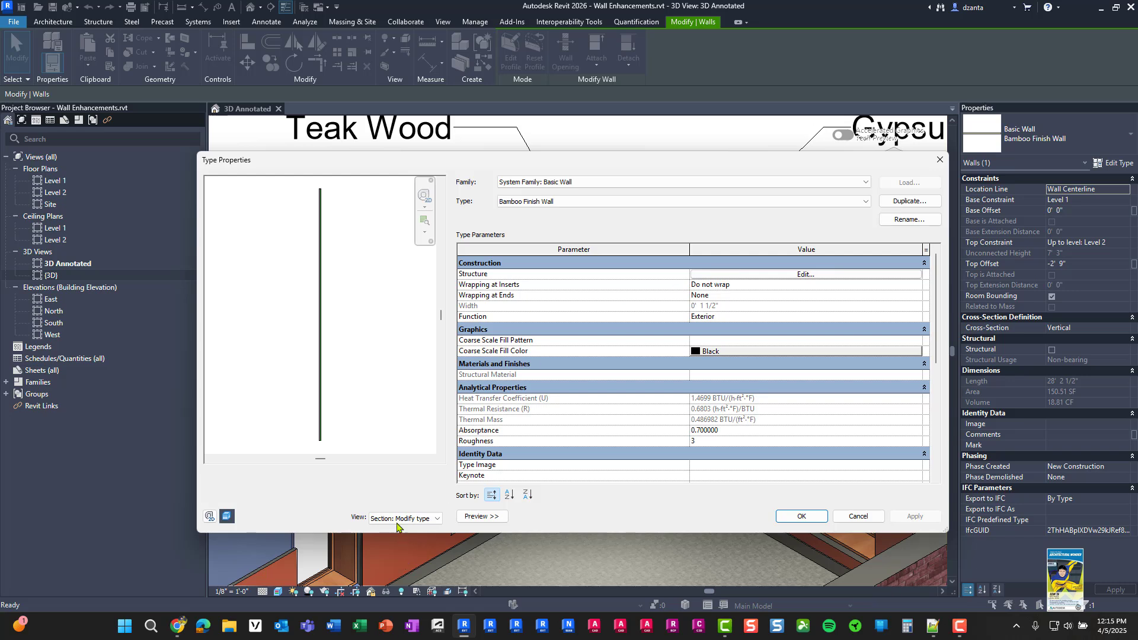
click(397, 523)
click(392, 531)
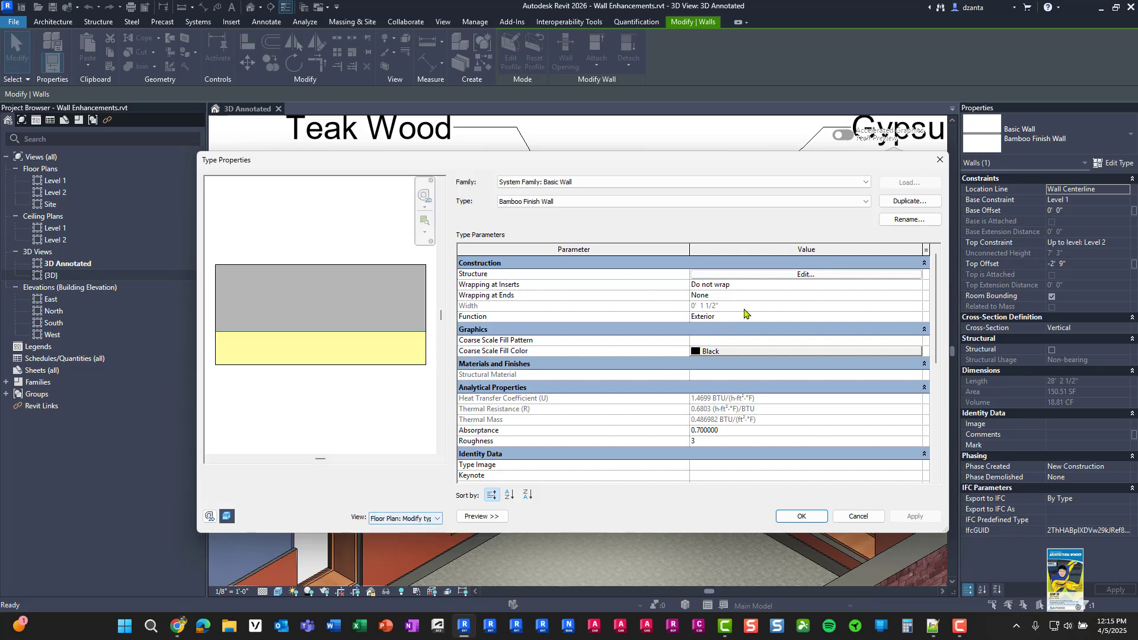
In the Bamboo Finish Wall assembly, move the Plywood, Sheathing structure layer above the upper core boundary, directly beneath the Finish 2 layer.
click(787, 275)
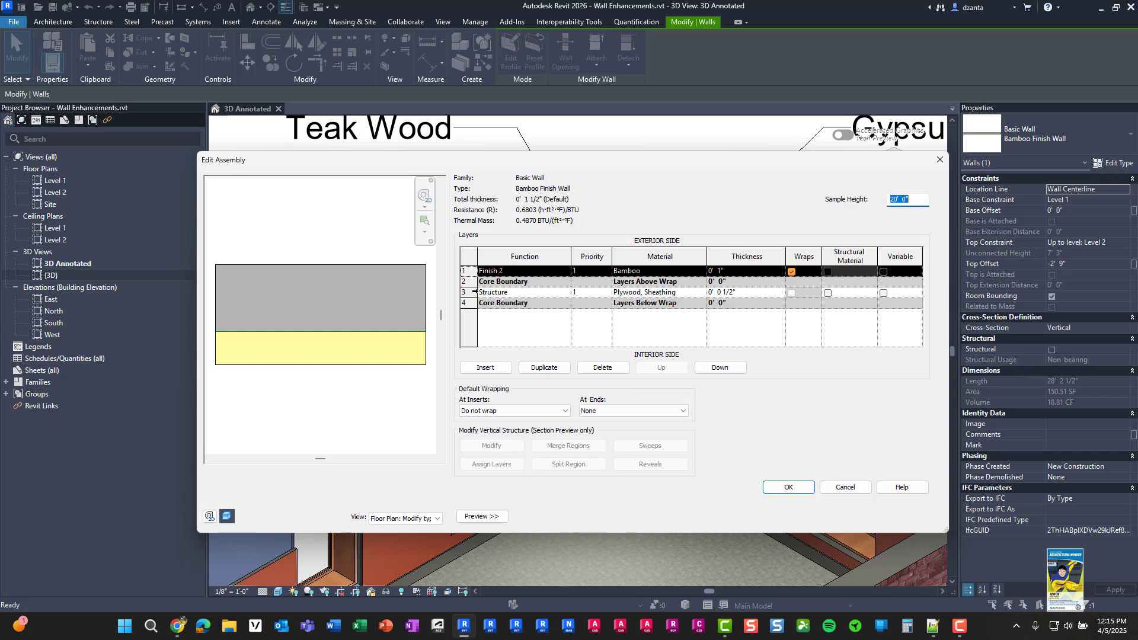
click(475, 291)
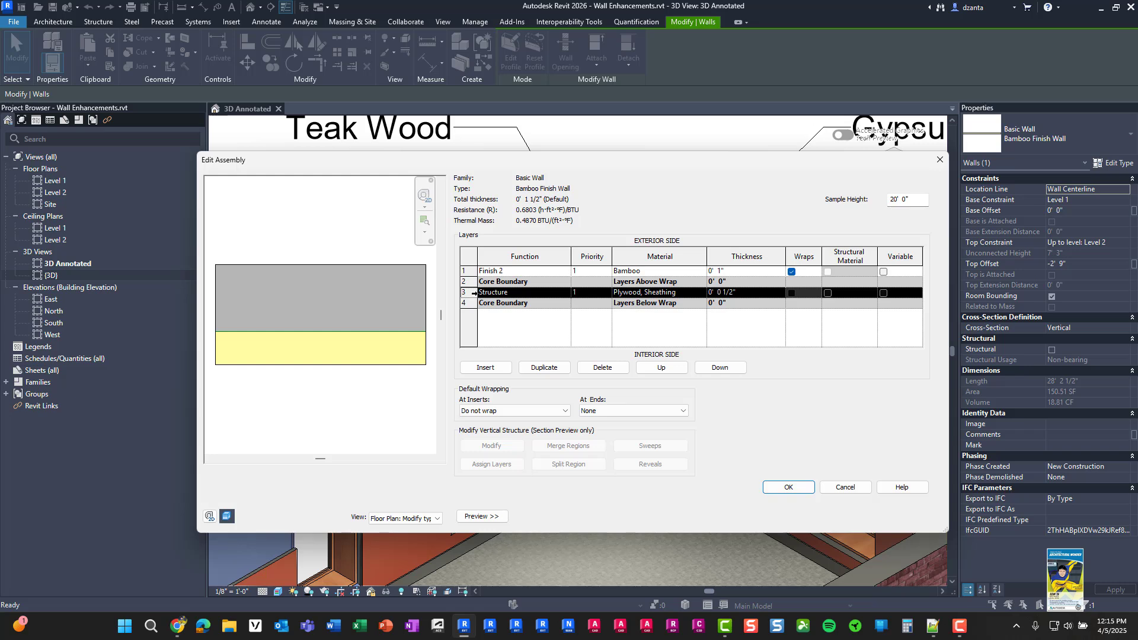
click(661, 367)
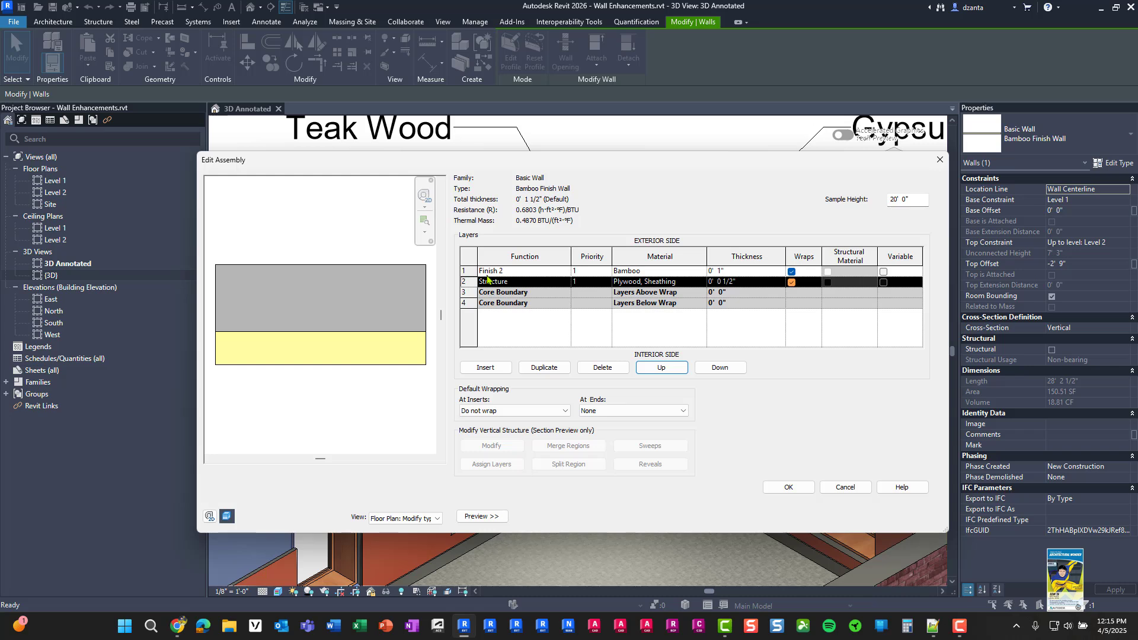
Review the function and priority options of the Bamboo layer, and accept the wall's assembly and type changes.
click(566, 274)
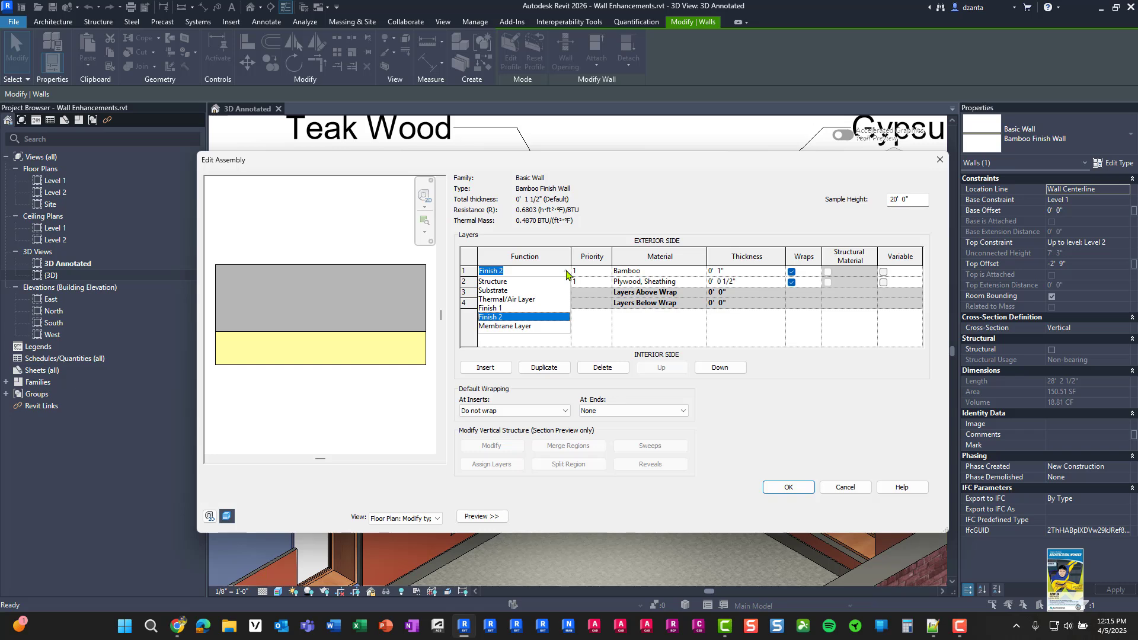
click(566, 274)
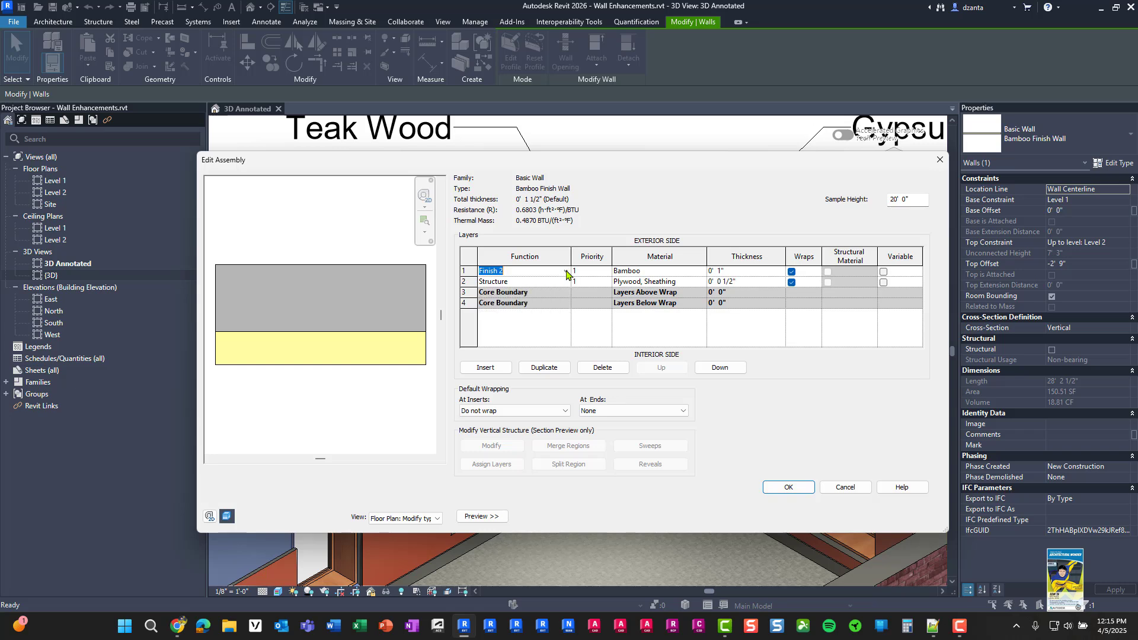
click(608, 273)
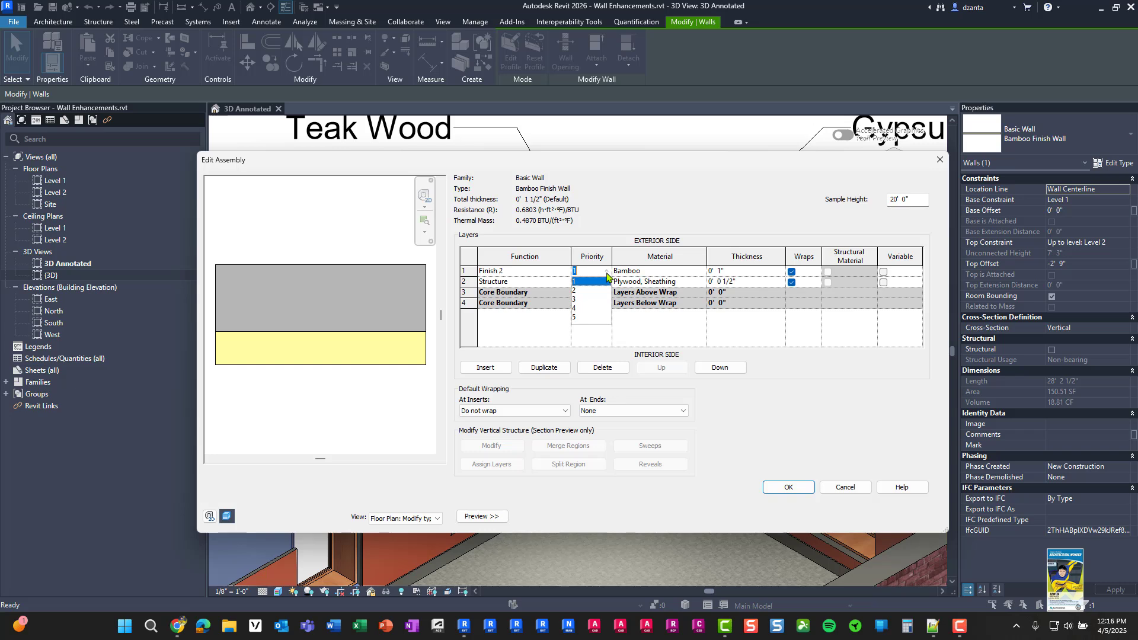
click(602, 237)
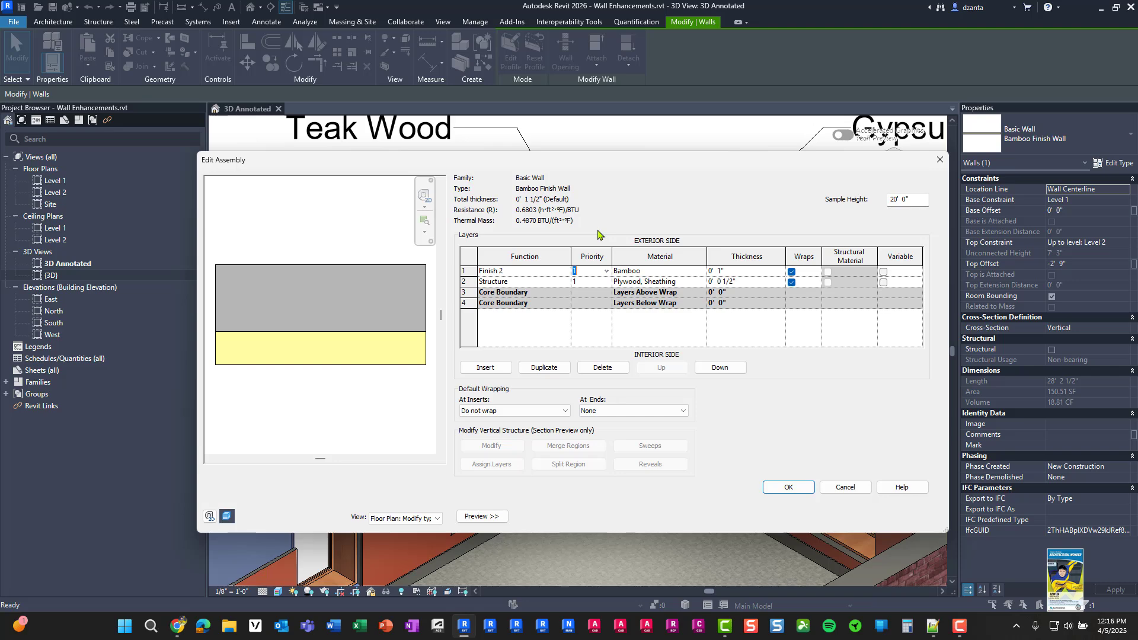
click(793, 490)
click(801, 516)
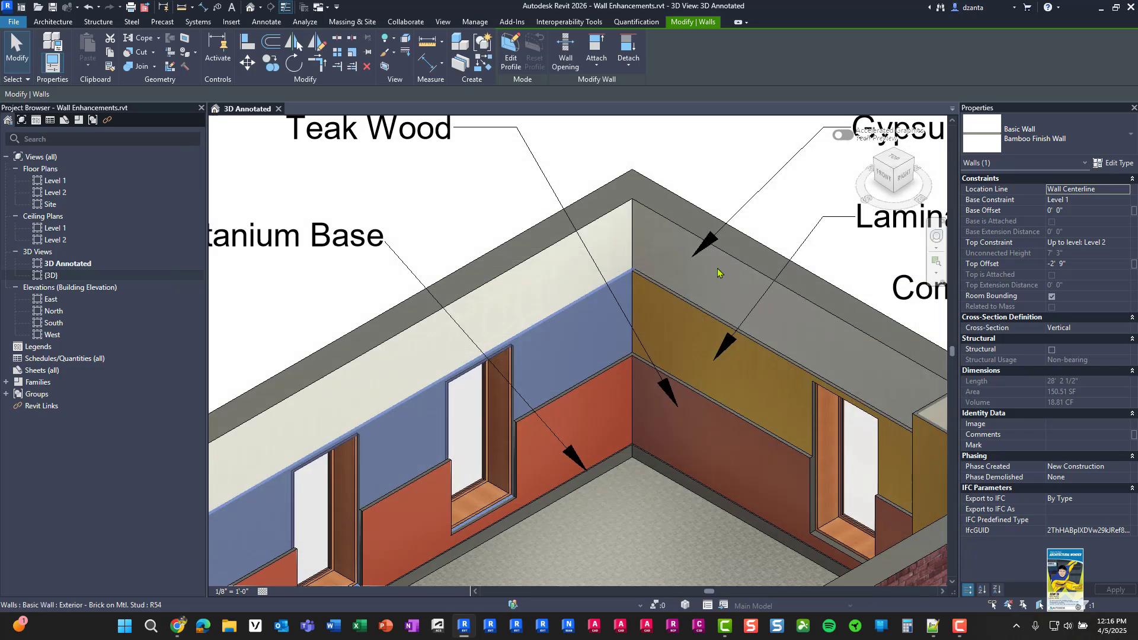
key(Escape)
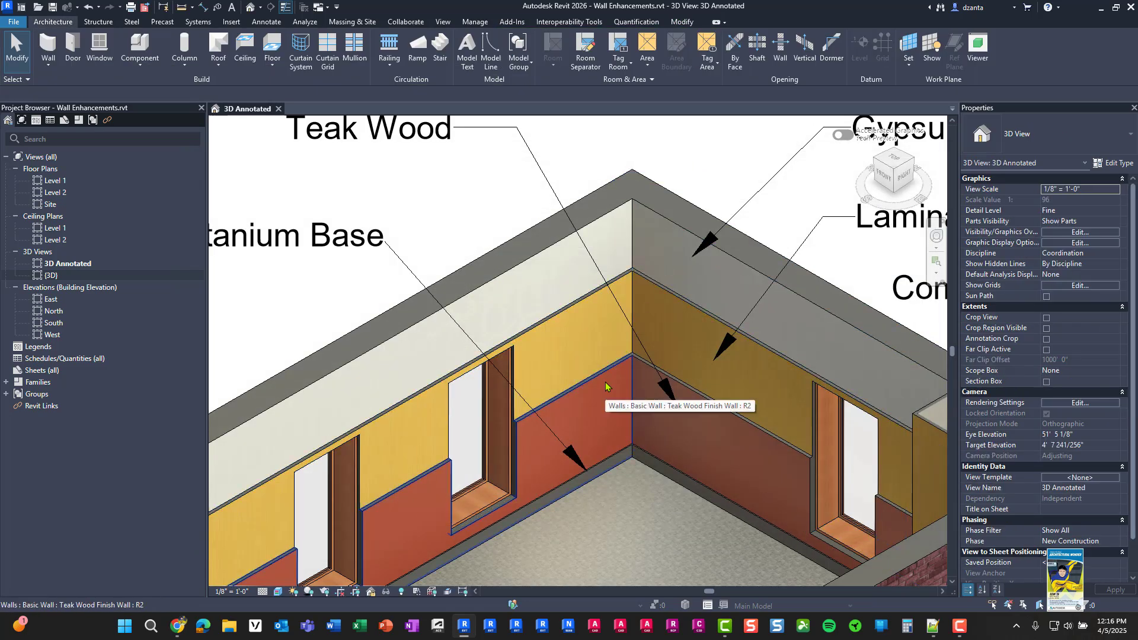
In the Teak Wood Finish Wall assembly, move the Plywood, Sheathing layer above the upper core boundary and accept the type changes.
click(606, 387)
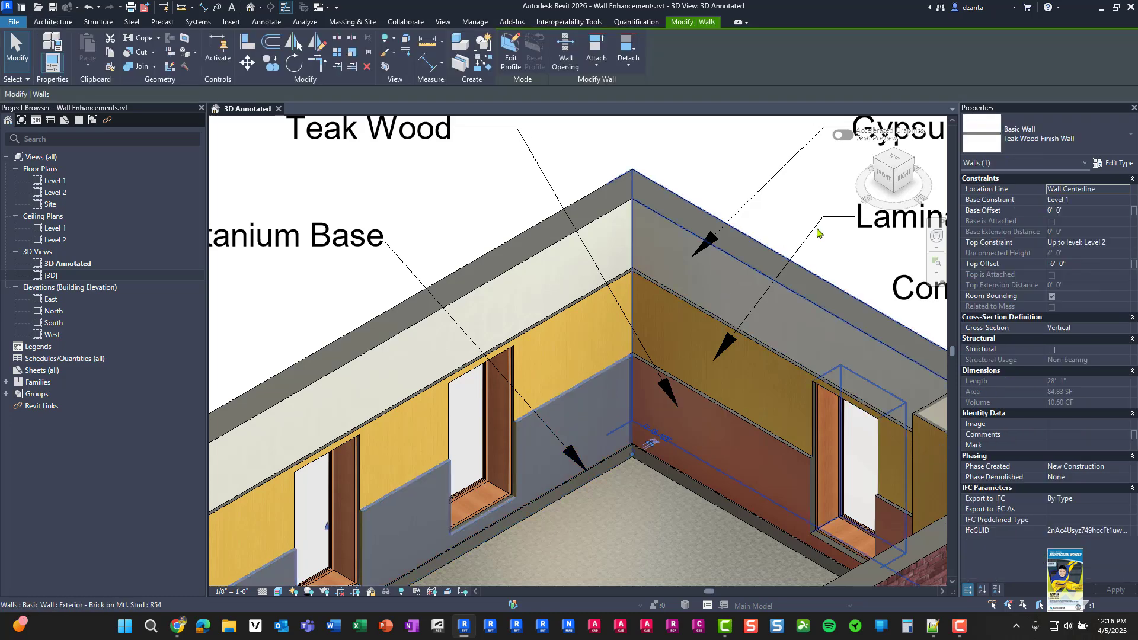
click(1115, 163)
click(738, 274)
click(468, 294)
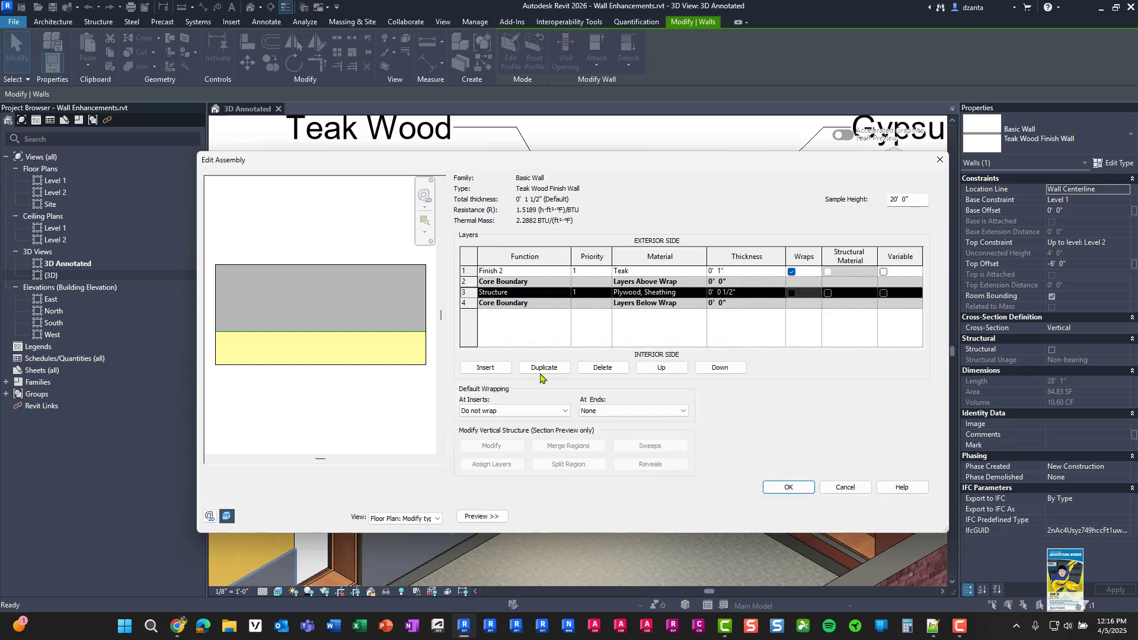
click(662, 368)
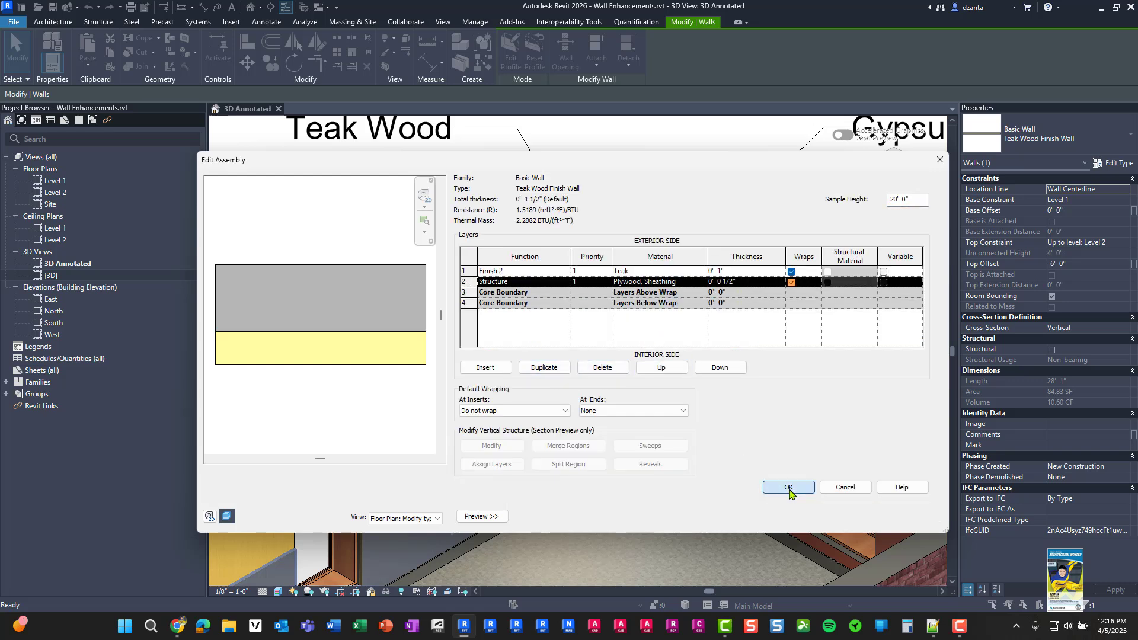
click(789, 487)
click(800, 517)
key(Escape)
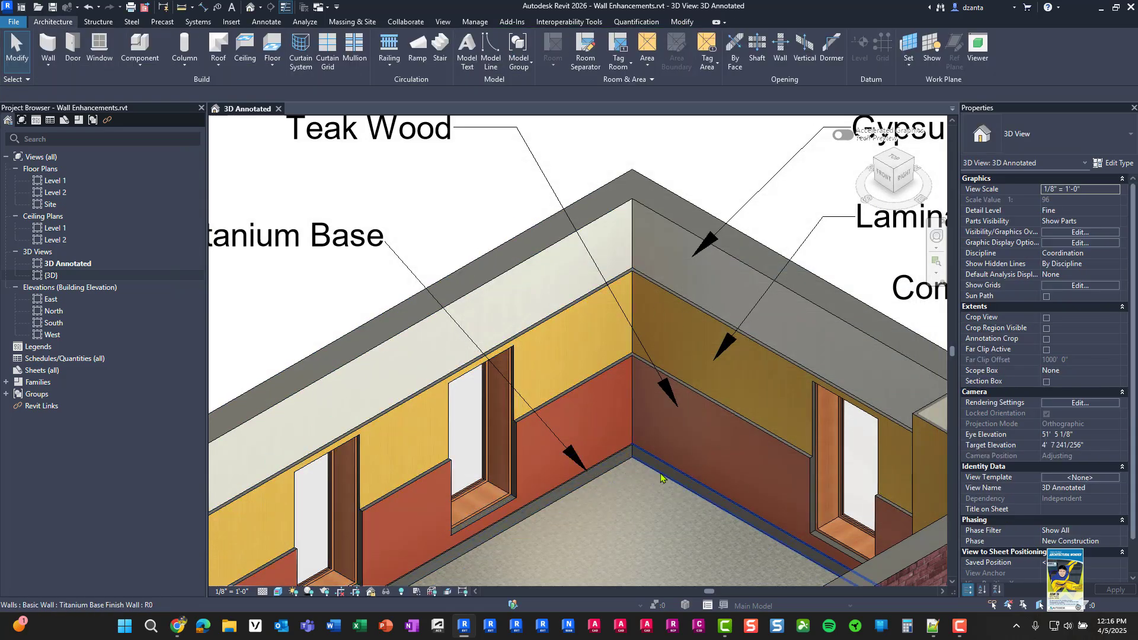
Inspect the wall type of the titanium base wall along the floor edge.
click(622, 465)
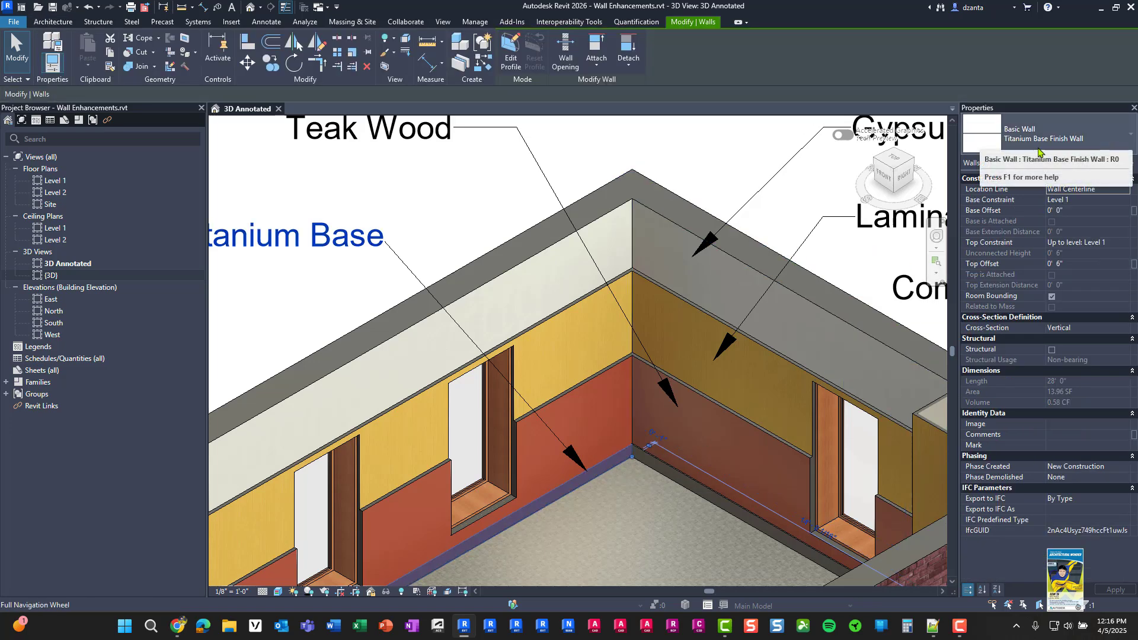
click(718, 178)
scroll(704, 215, down, 2)
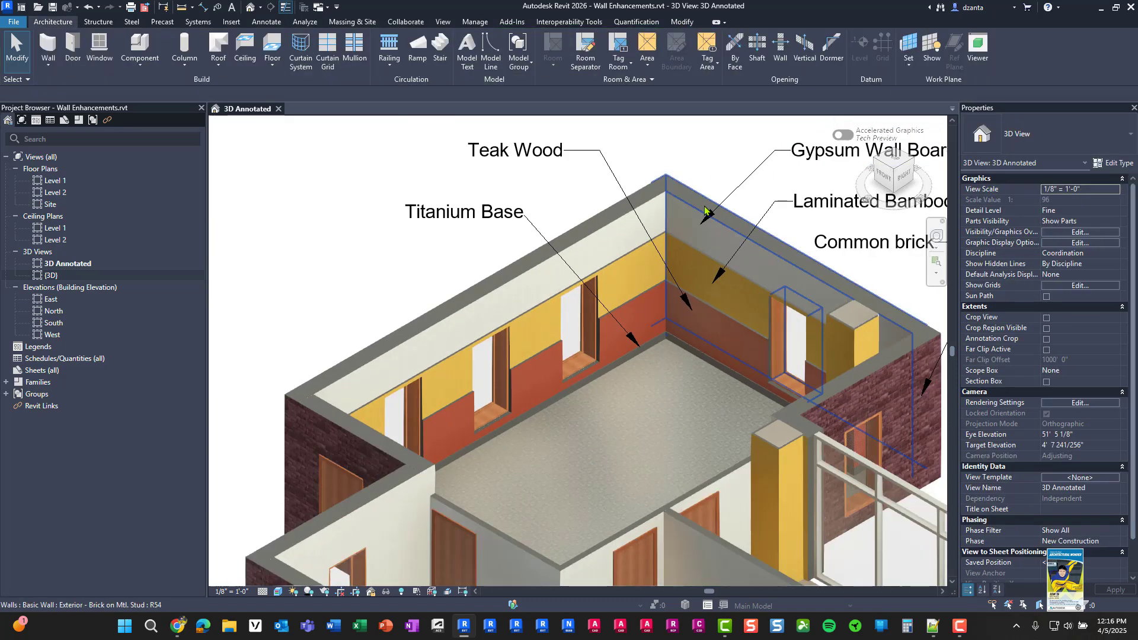
scroll(704, 215, down, 2)
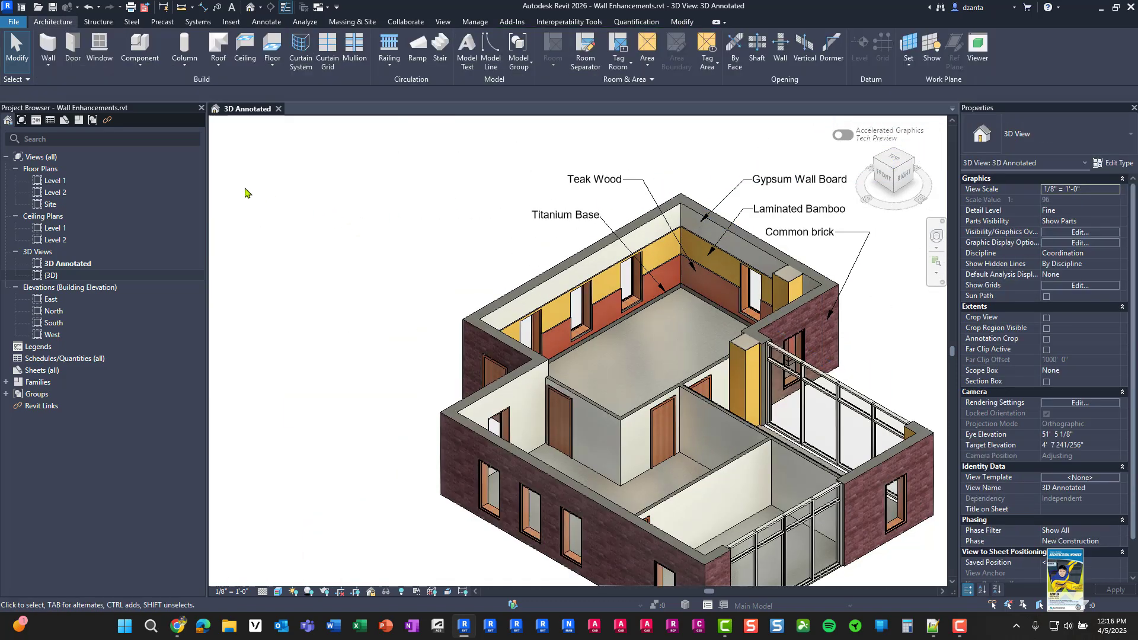
Open the Level 1 floor plan at the room beside the east curtain wall.
double_click(56, 181)
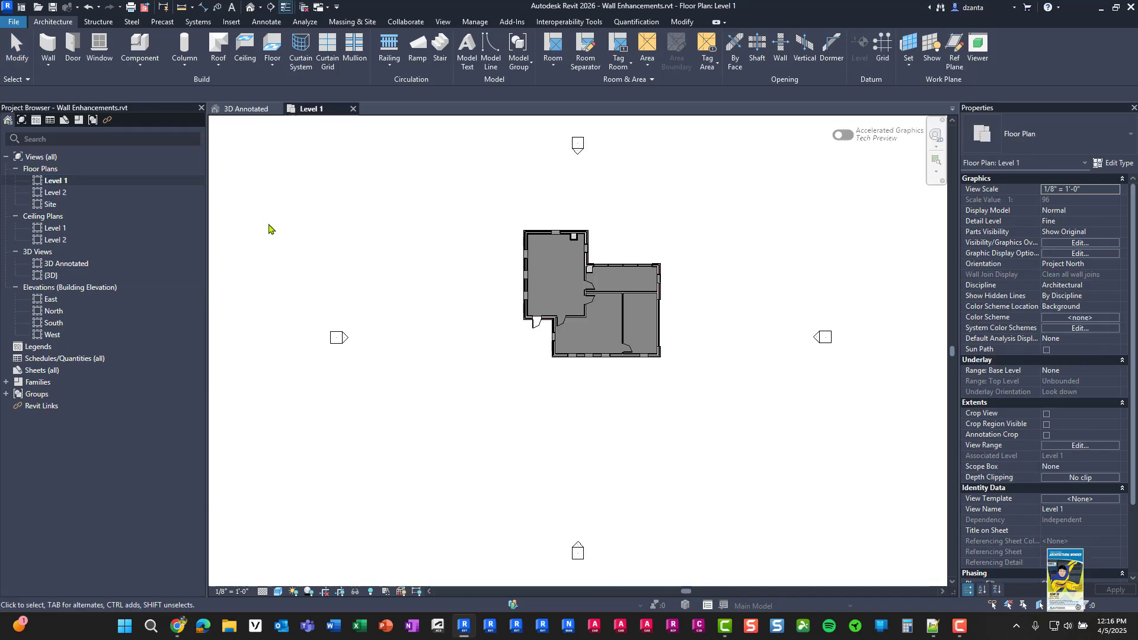
scroll(599, 249, up, 5)
middle_drag(600, 338, 566, 261)
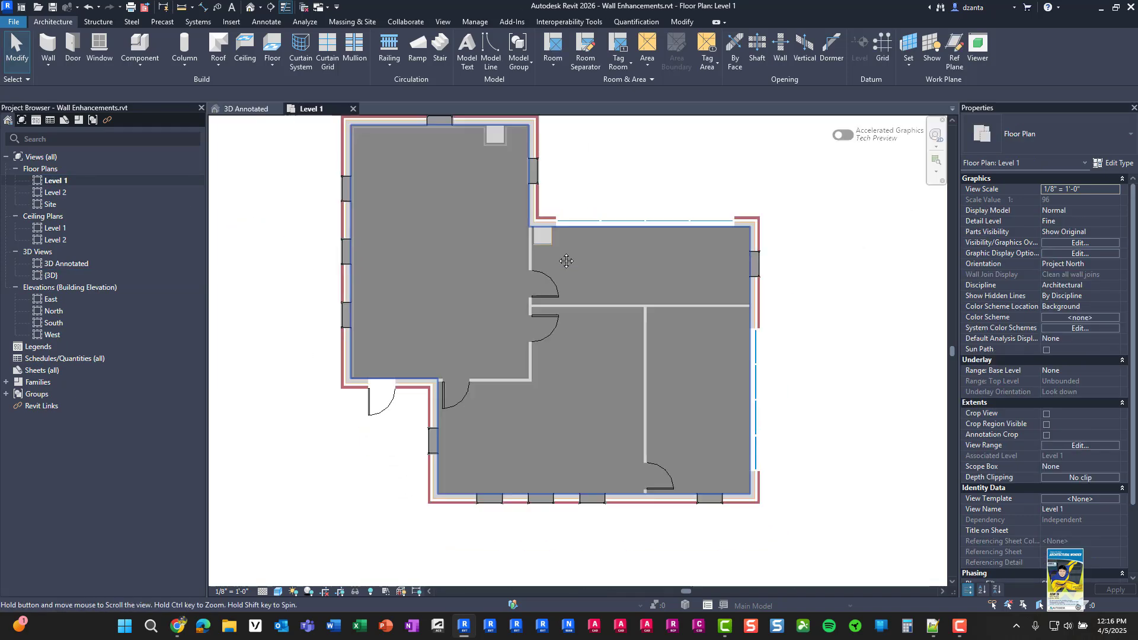
scroll(590, 355, up, 7)
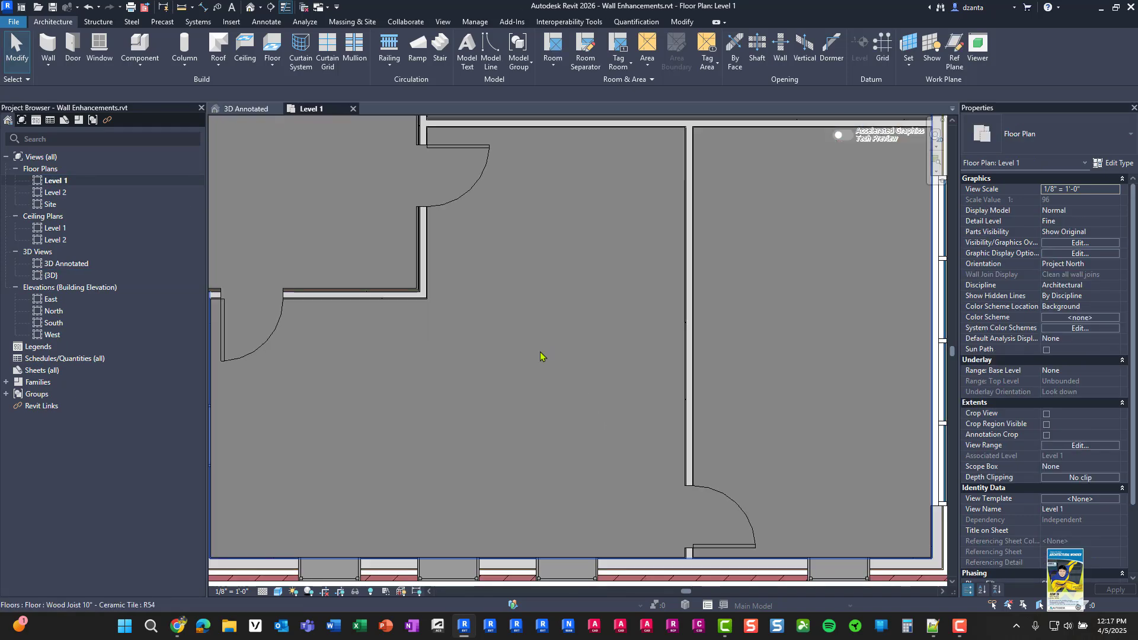
scroll(539, 351, down, 1)
middle_drag(720, 373, 536, 393)
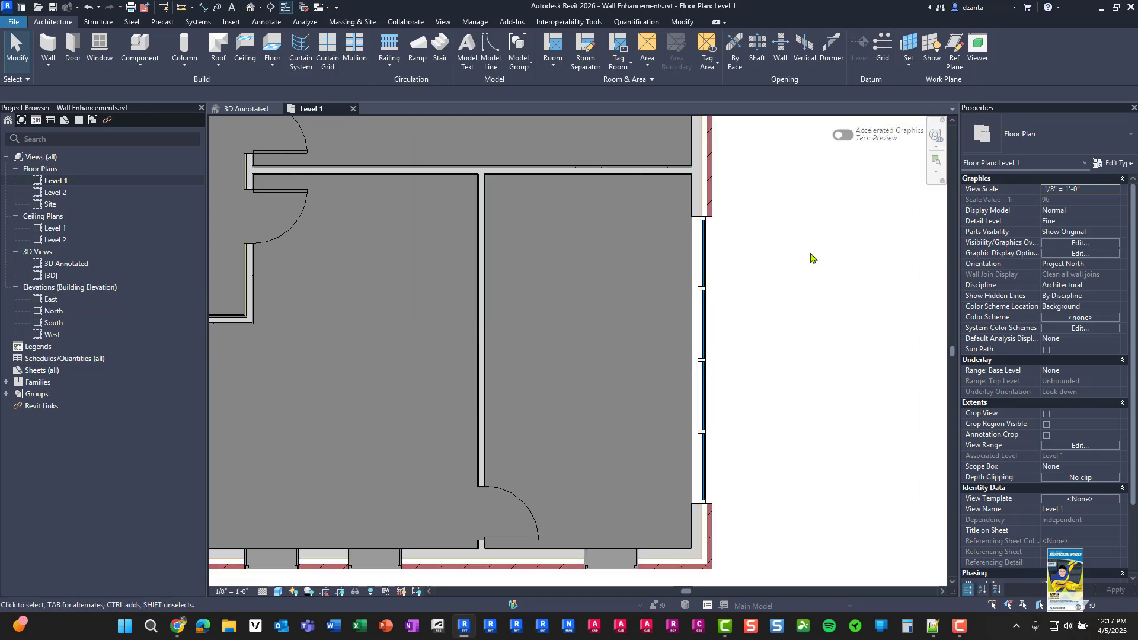
Place architectural walls of type Titanium Base Finish Wall by room in the room beside the east curtain wall.
click(61, 22)
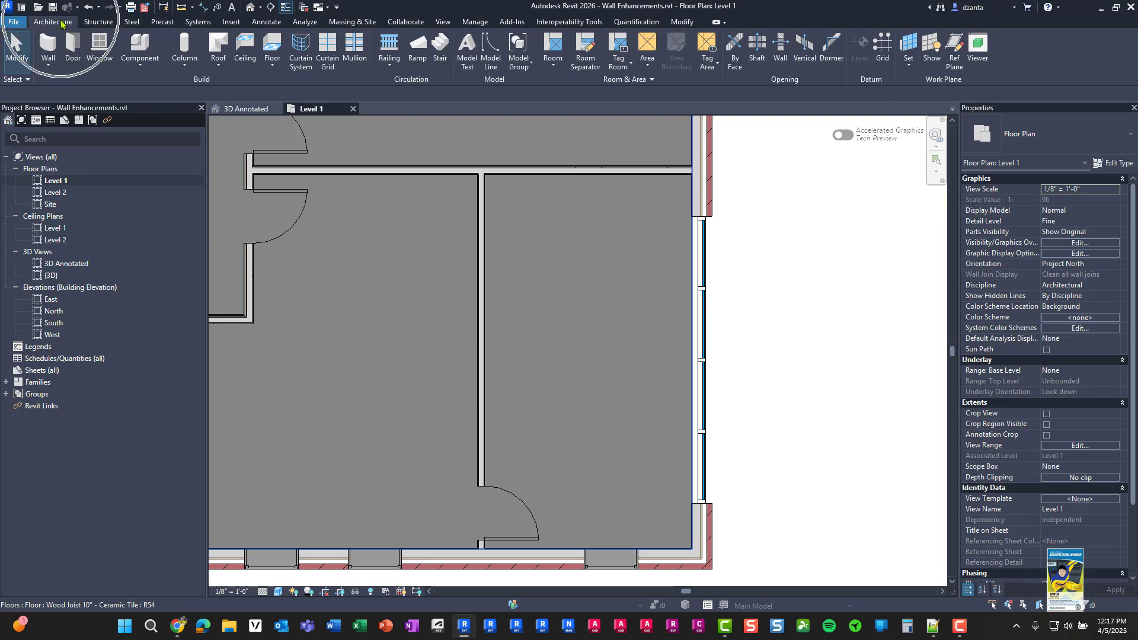
click(202, 79)
click(48, 60)
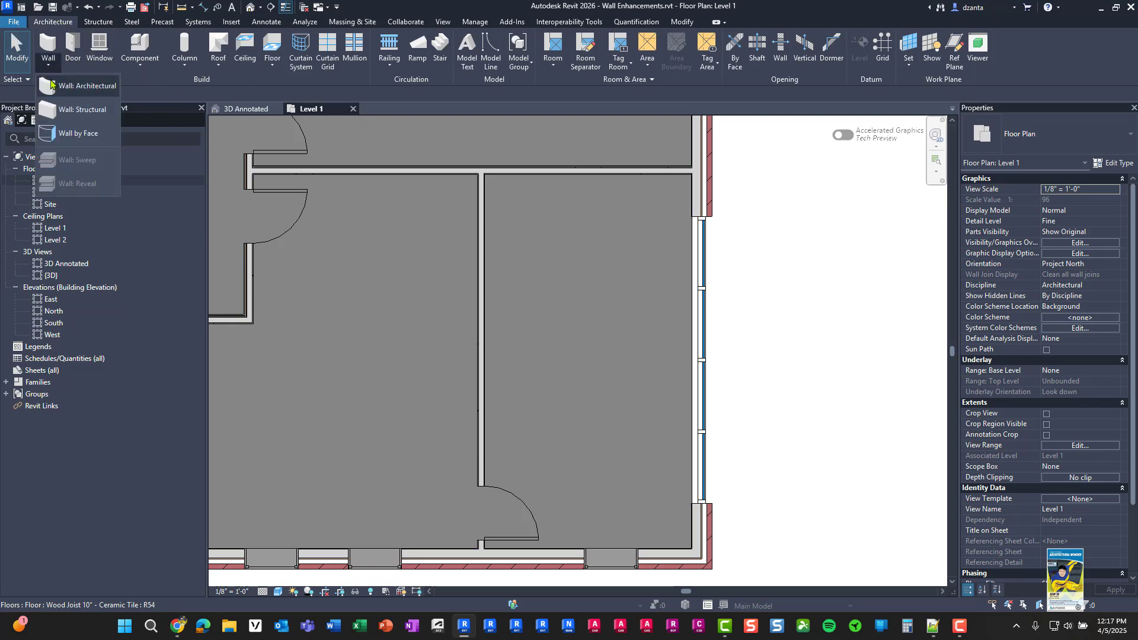
click(52, 90)
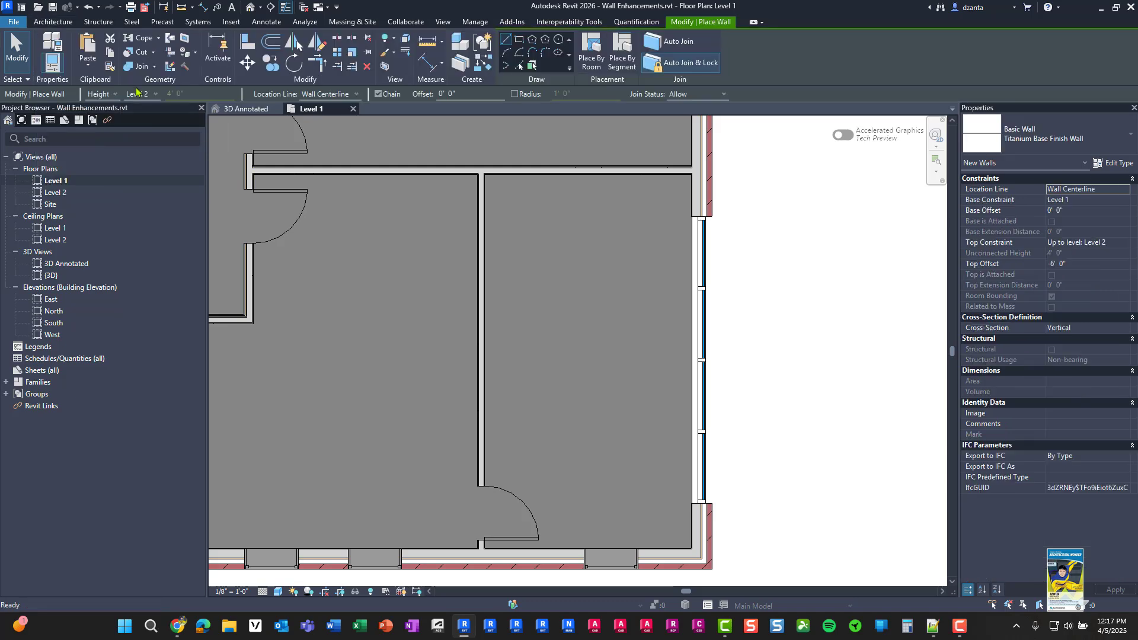
click(1034, 146)
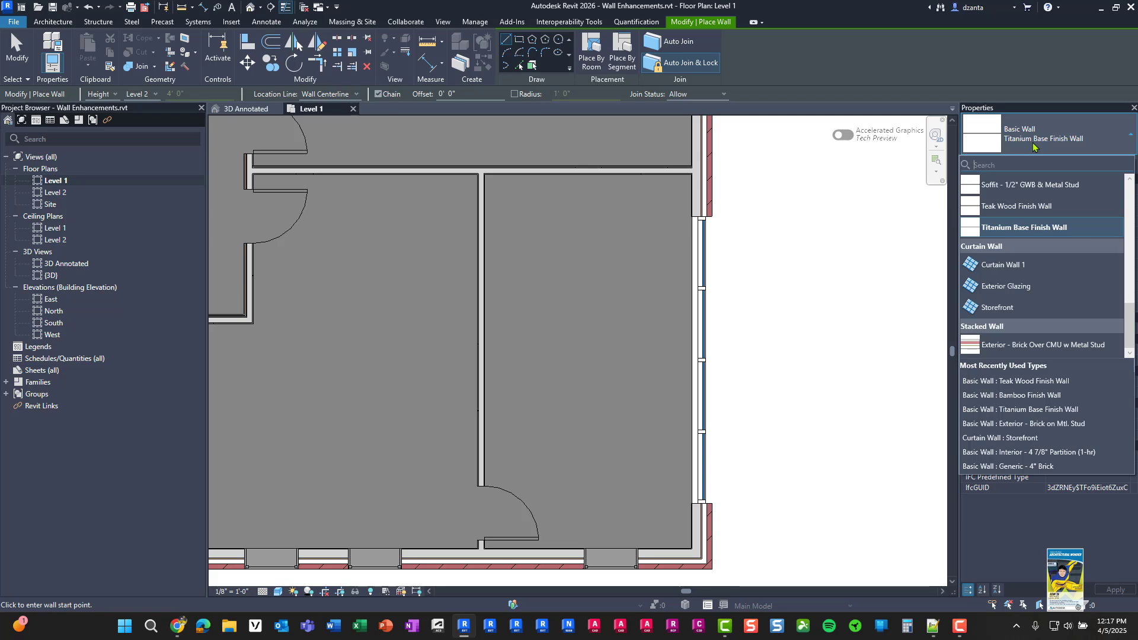
click(1034, 146)
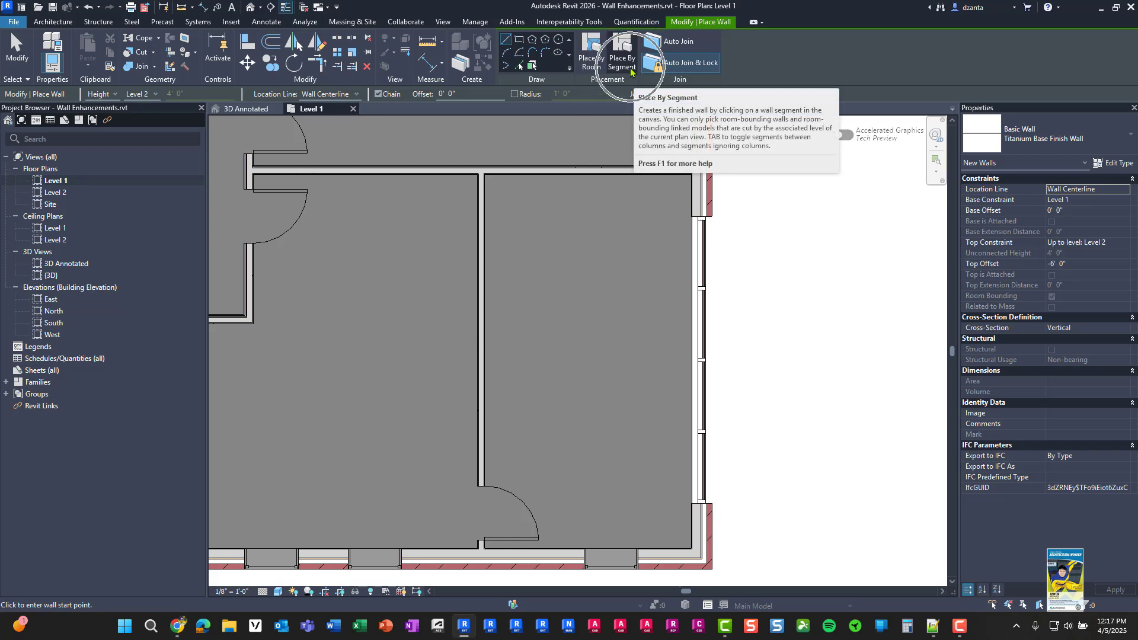
click(589, 59)
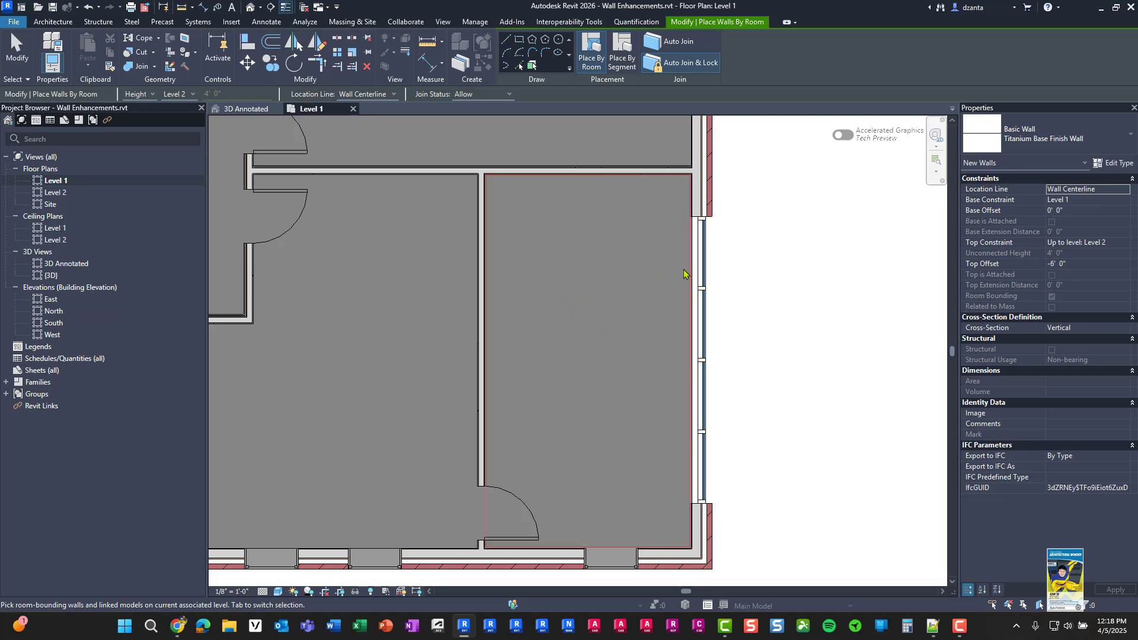
click(17, 60)
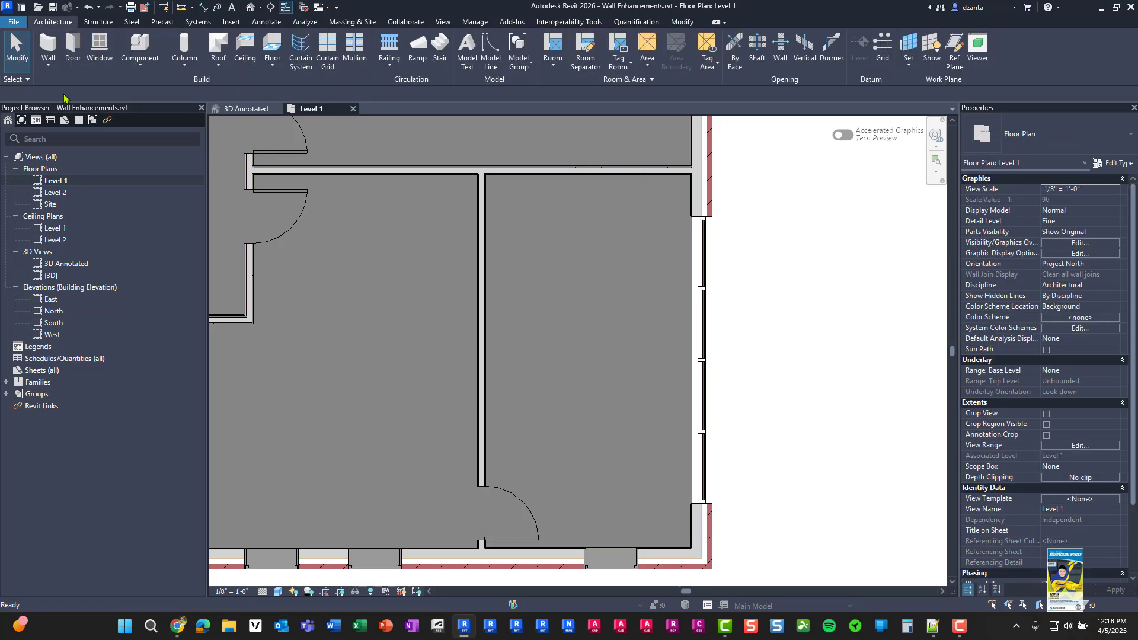
Open the default 3D view at the room beside the curtain wall.
click(248, 8)
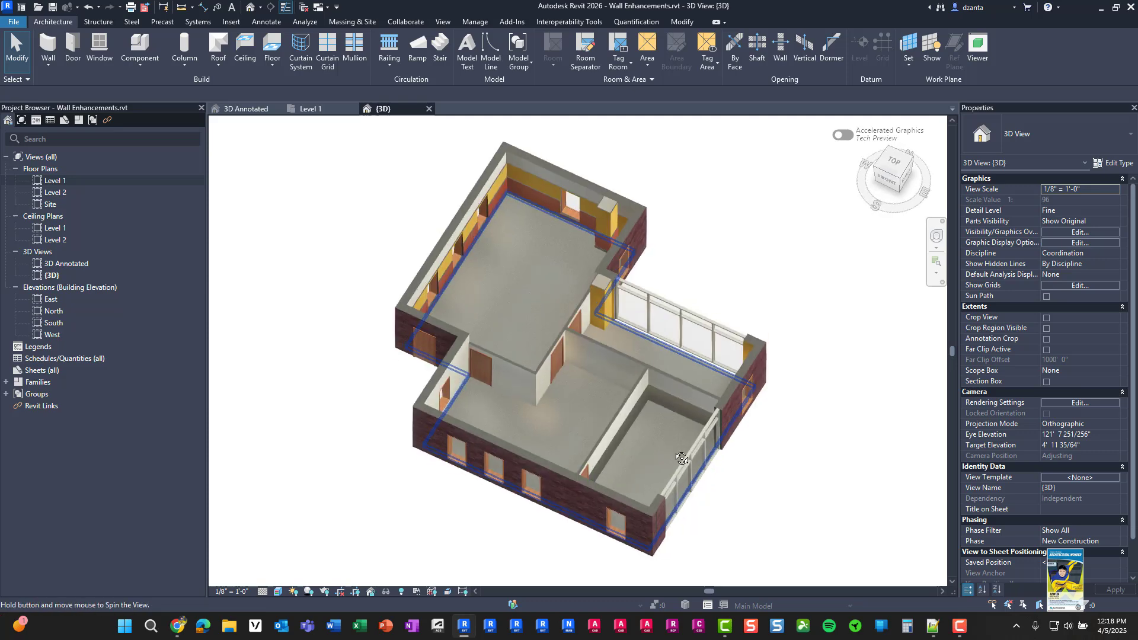
scroll(650, 469, up, 6)
shift+middle_drag(574, 420, 551, 310)
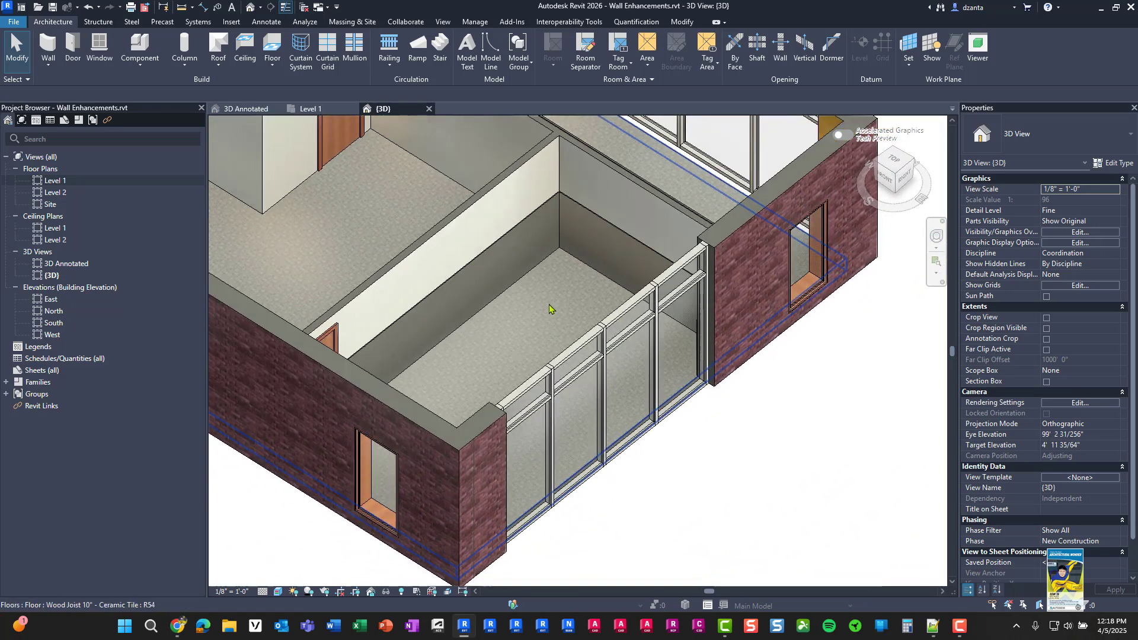
Constrain the room's connected titanium base finish walls up to Level 1 with a top offset of 8".
key(Tab)
click(580, 225)
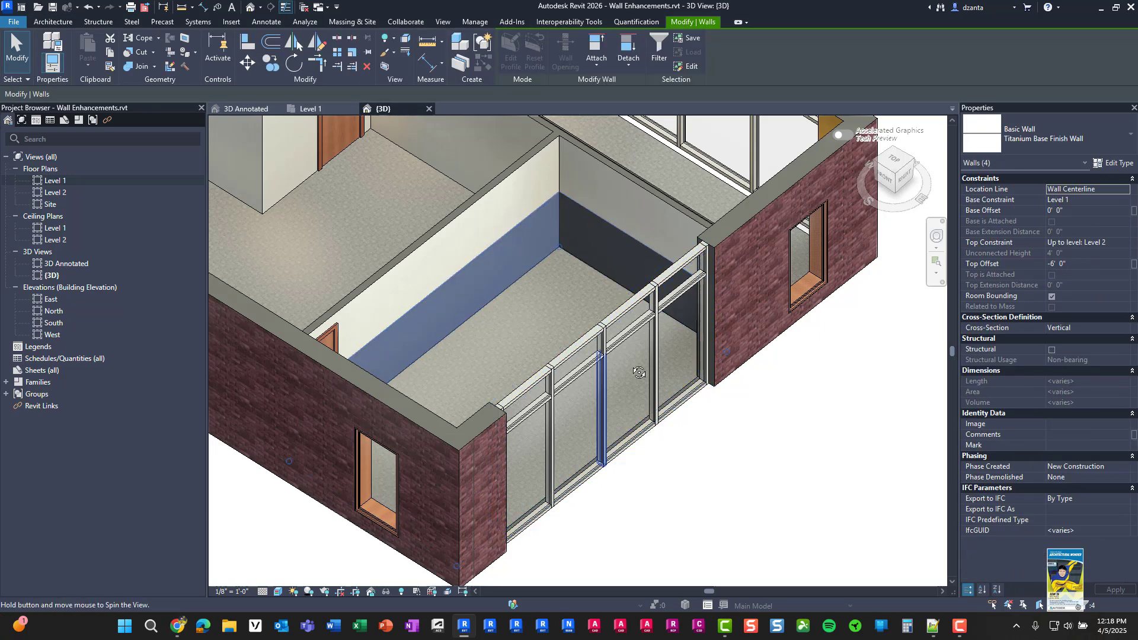
shift+middle_drag(581, 225, 890, 255)
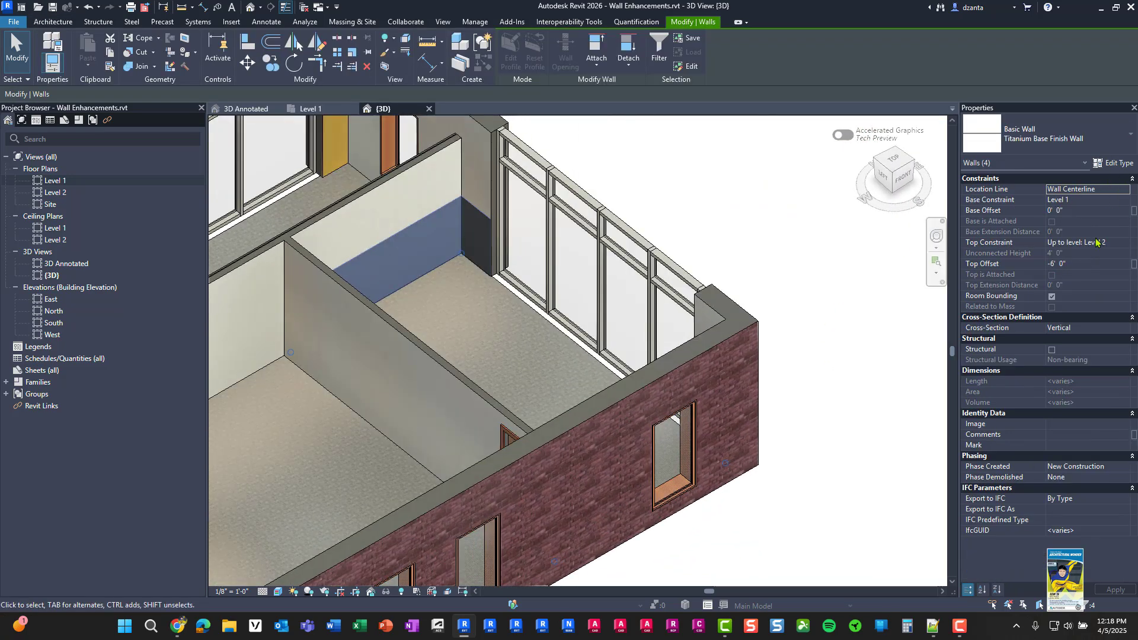
click(1090, 265)
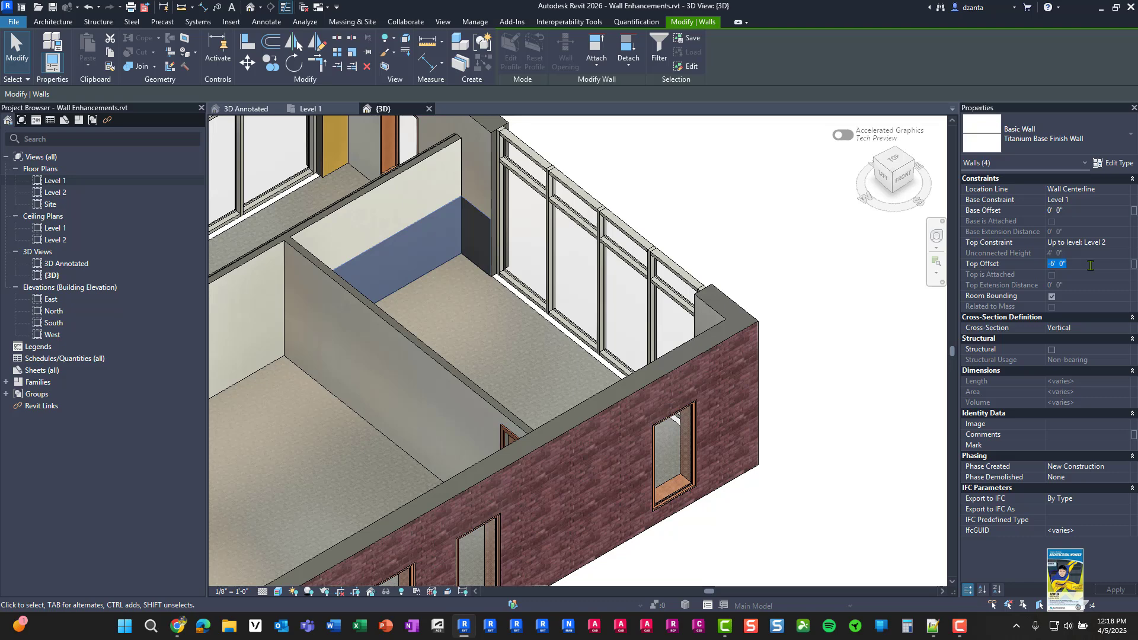
click(1125, 243)
click(1125, 242)
click(1084, 262)
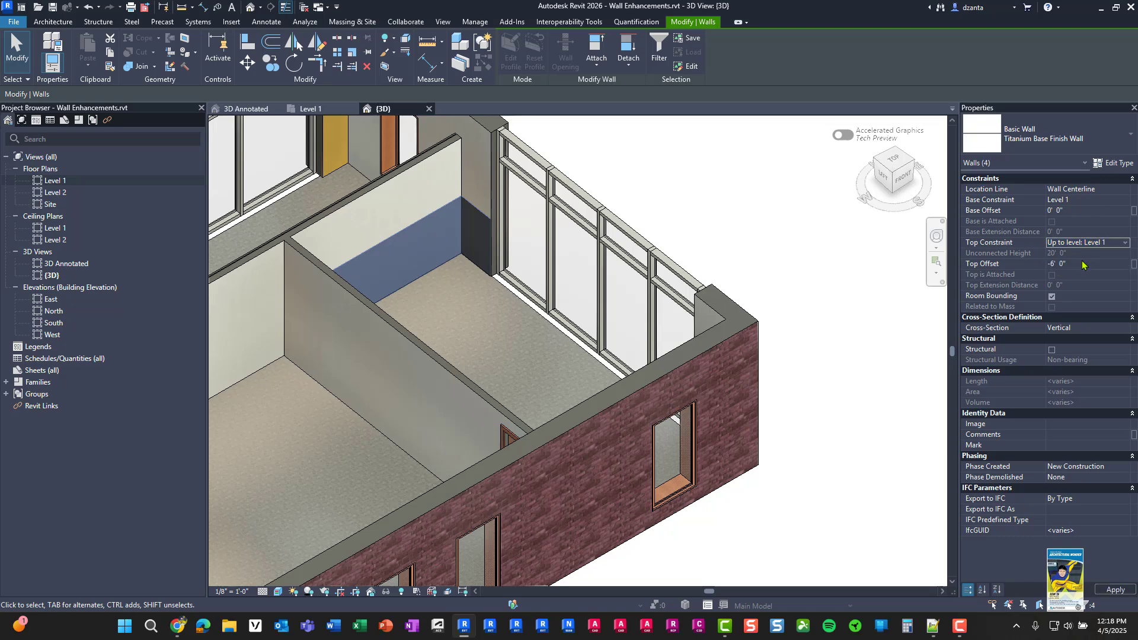
click(1081, 265)
double_click(1081, 266)
text(8")
key(Return)
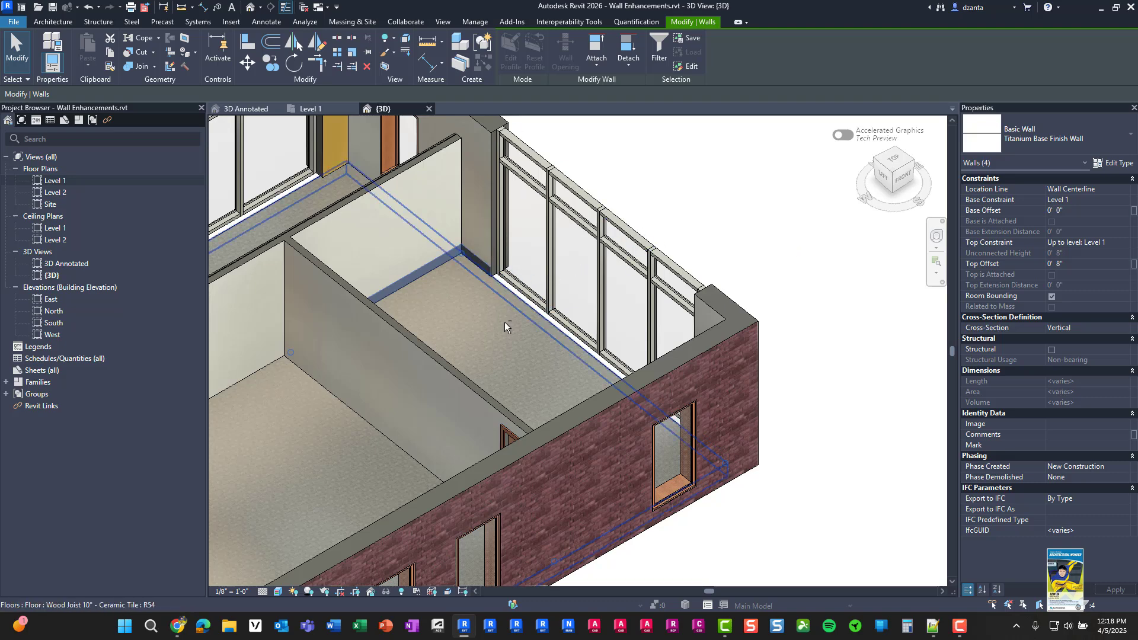
shift+middle_drag(504, 322, 330, 318)
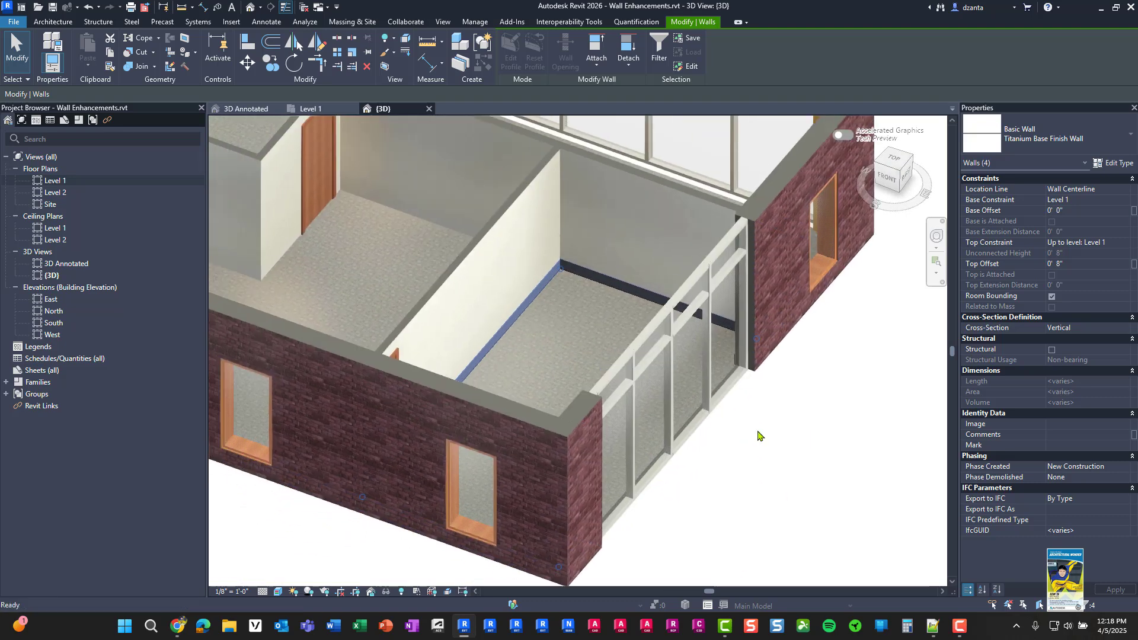
click(876, 452)
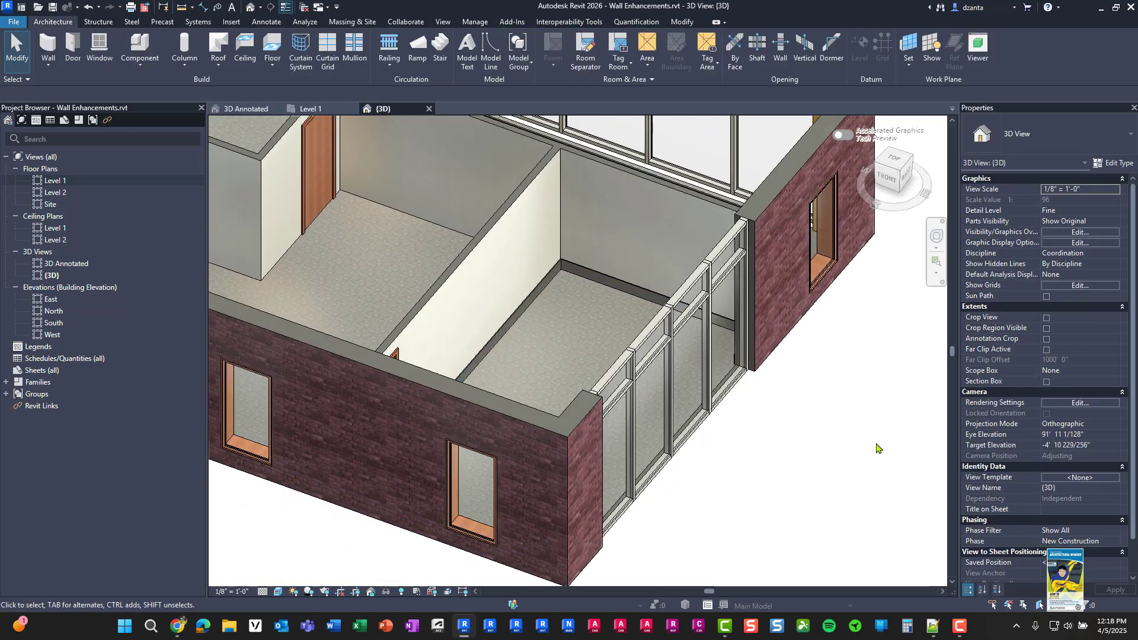
On the Level 1 plan, place Bamboo Finish Walls by segment on the interior partition with the door and the adjoining west exterior wall.
click(308, 108)
middle_drag(435, 272, 678, 272)
click(54, 47)
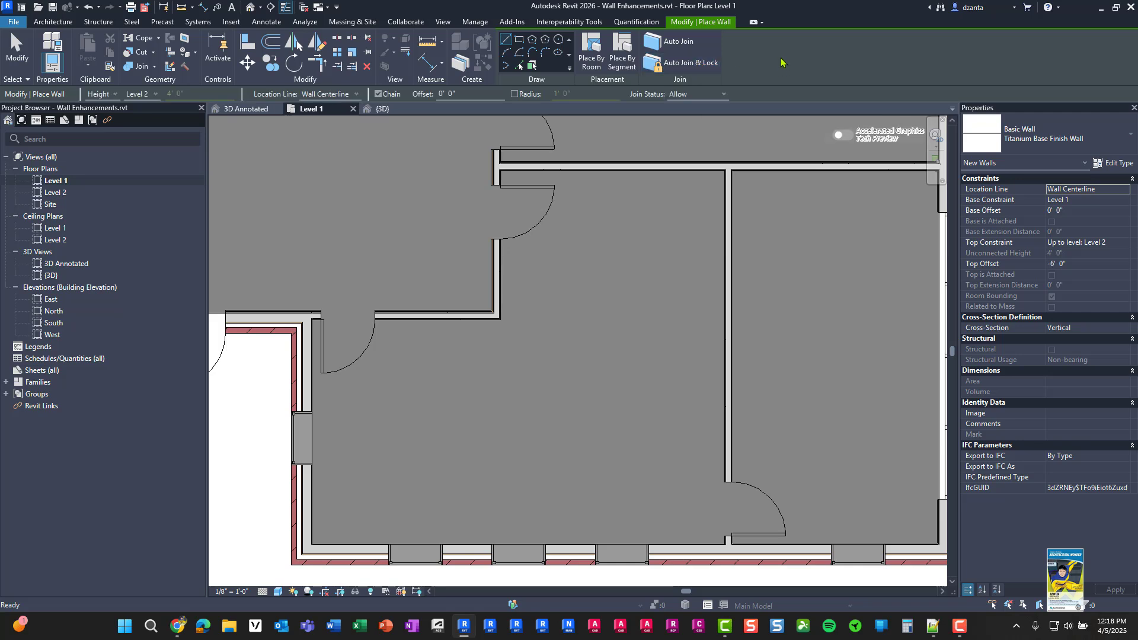
click(627, 63)
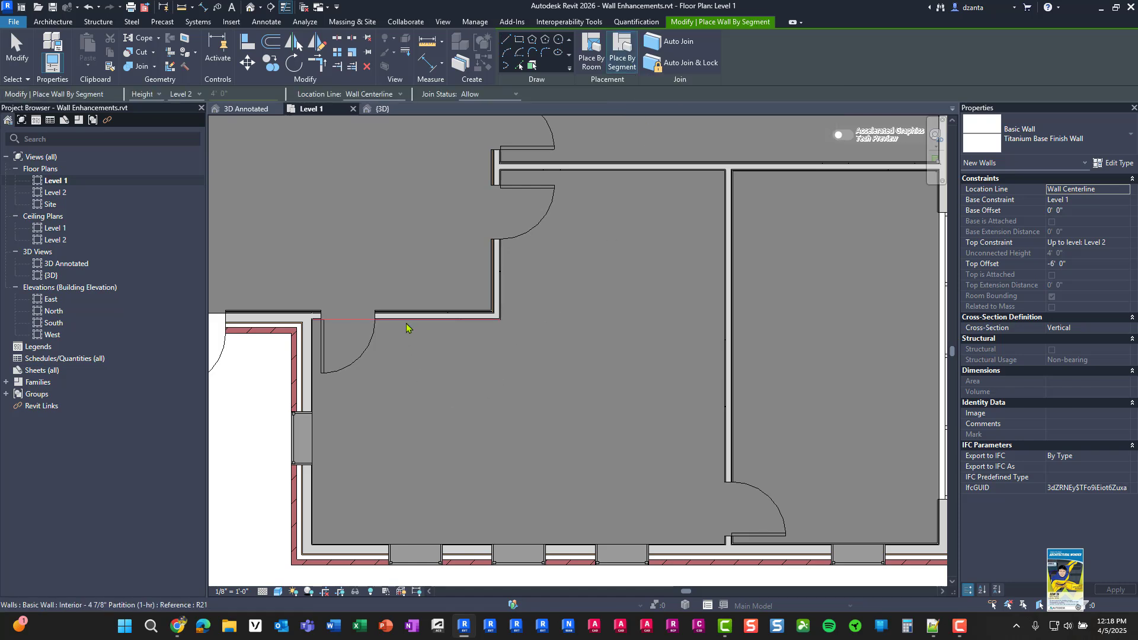
click(1033, 140)
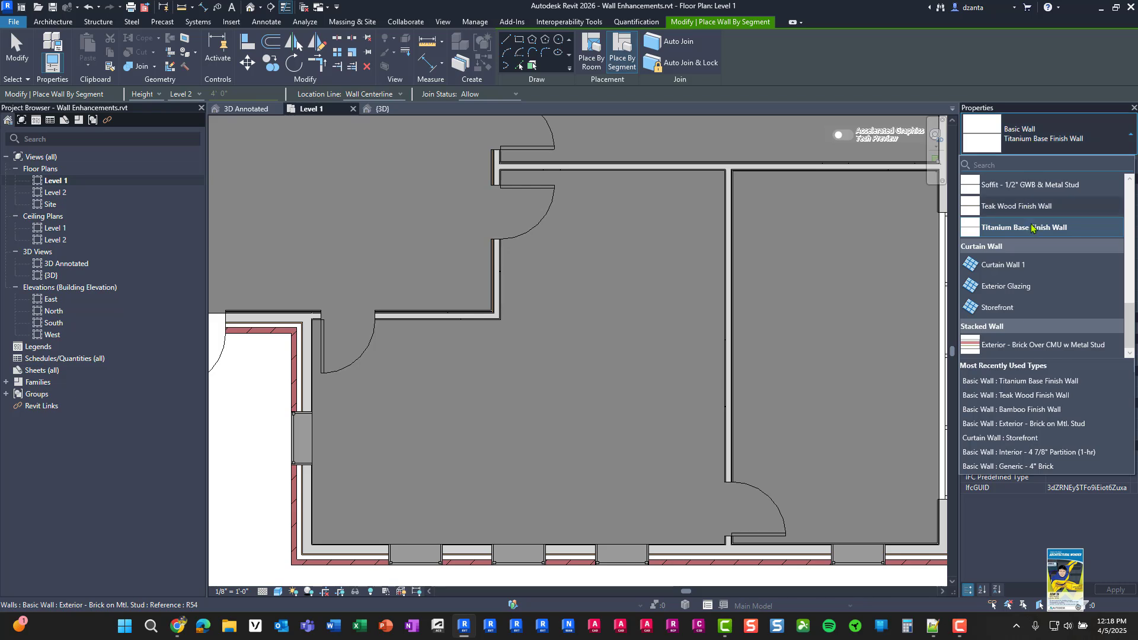
scroll(1033, 229, up, 6)
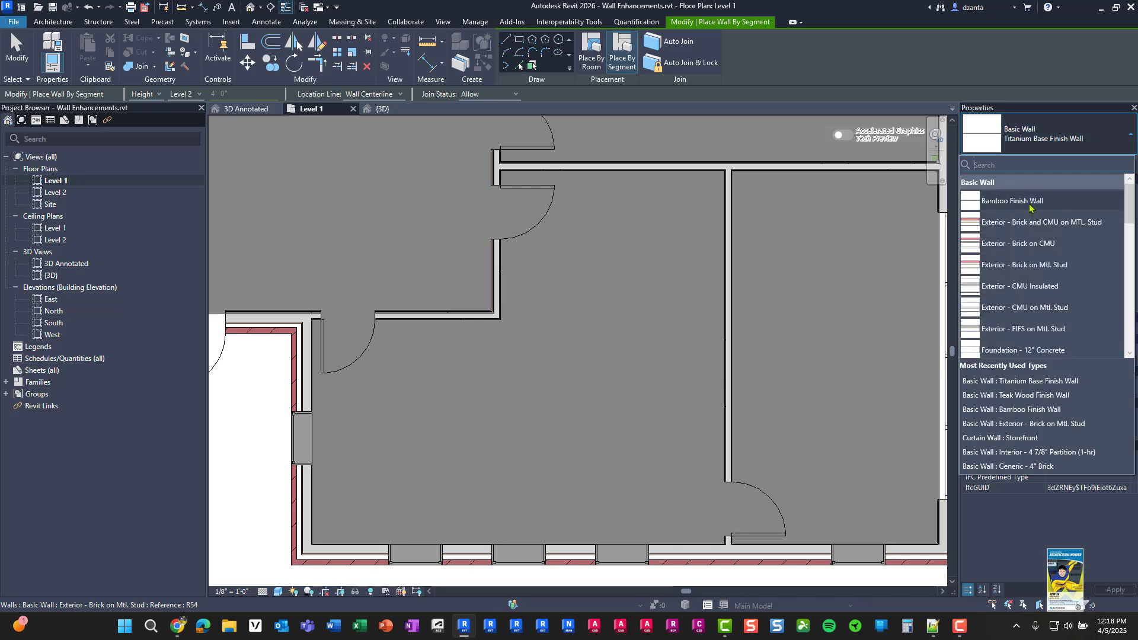
click(1029, 204)
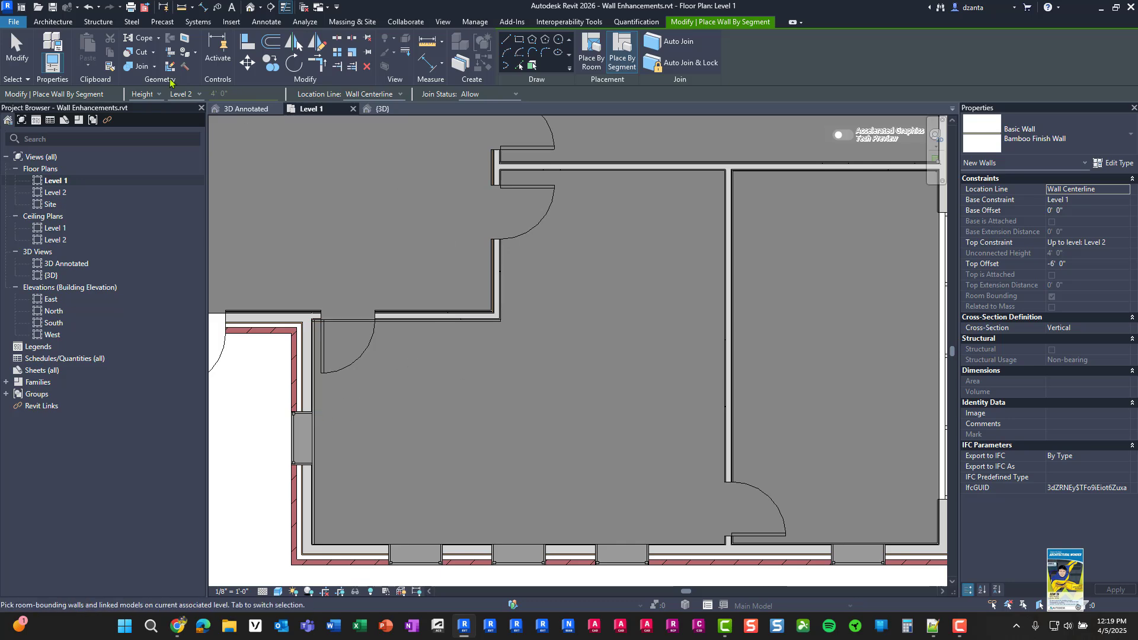
key(Escape)
key(Escape)
In the 3D view, join the interior partition's geometry with the bamboo finish wall covering its door.
click(385, 109)
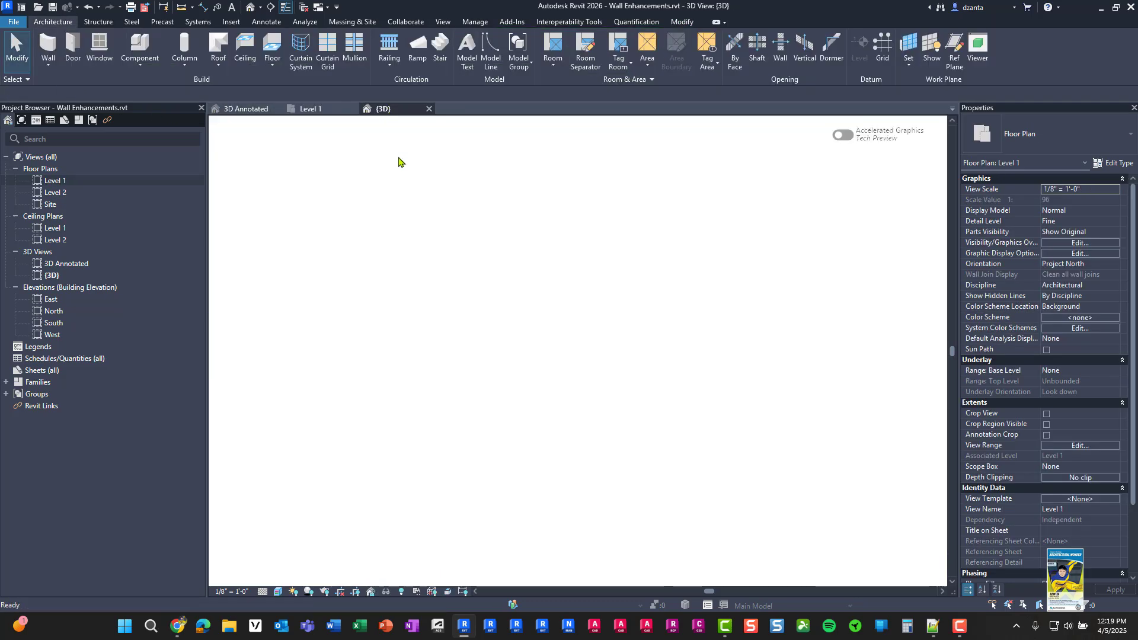
scroll(452, 247, up, 4)
middle_drag(593, 386, 644, 356)
scroll(644, 357, down, 3)
shift+middle_drag(572, 389, 538, 332)
scroll(589, 214, up, 5)
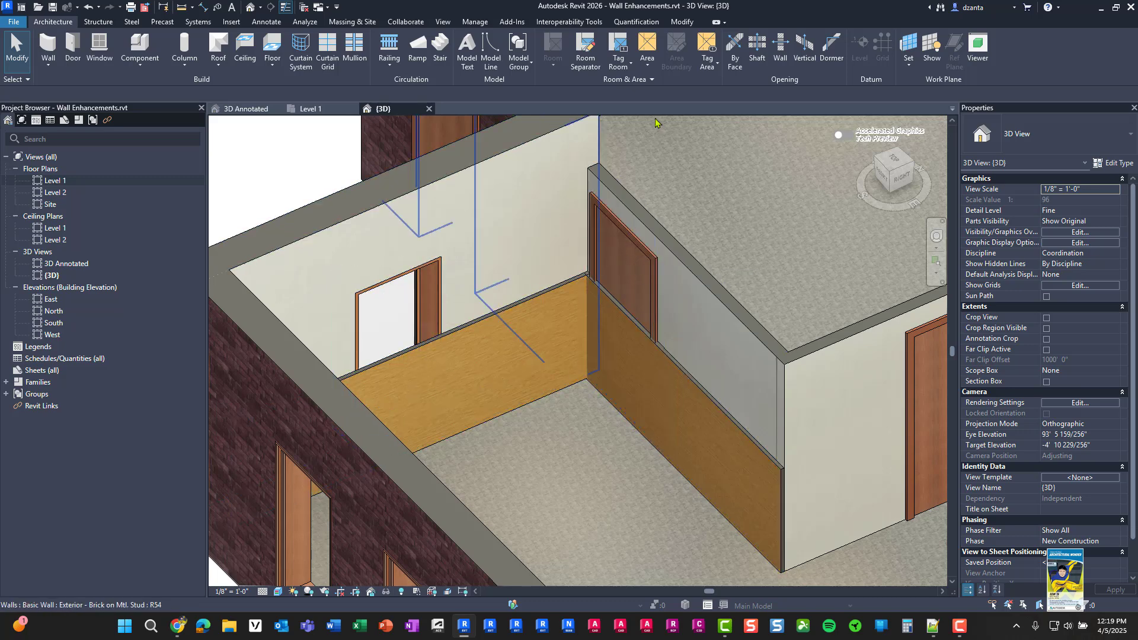
click(682, 22)
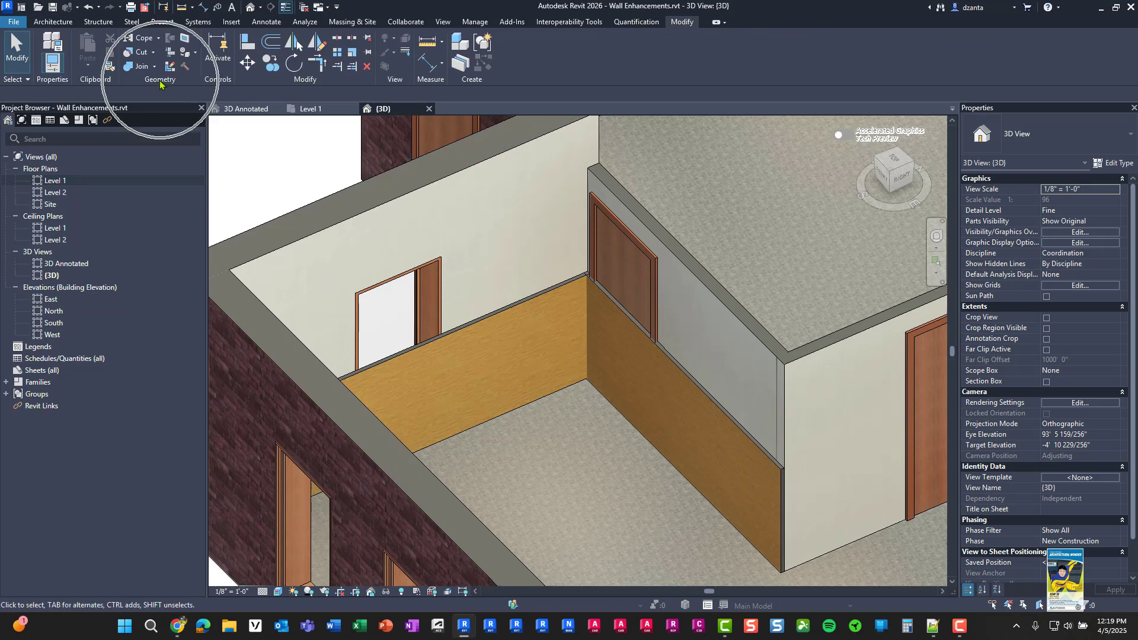
click(138, 66)
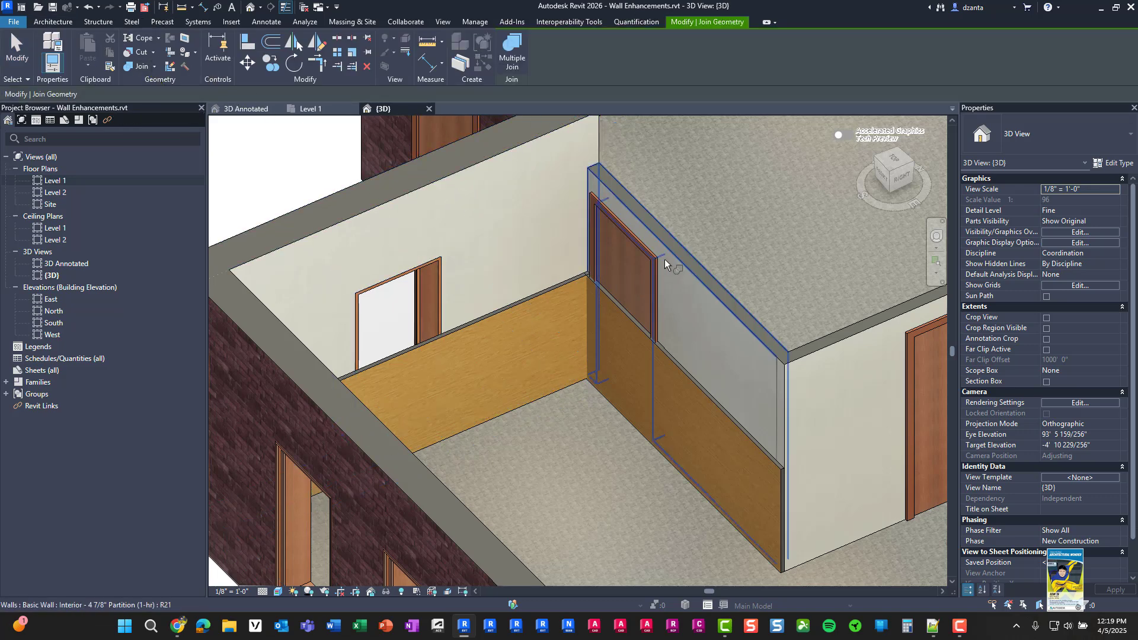
click(682, 261)
click(677, 361)
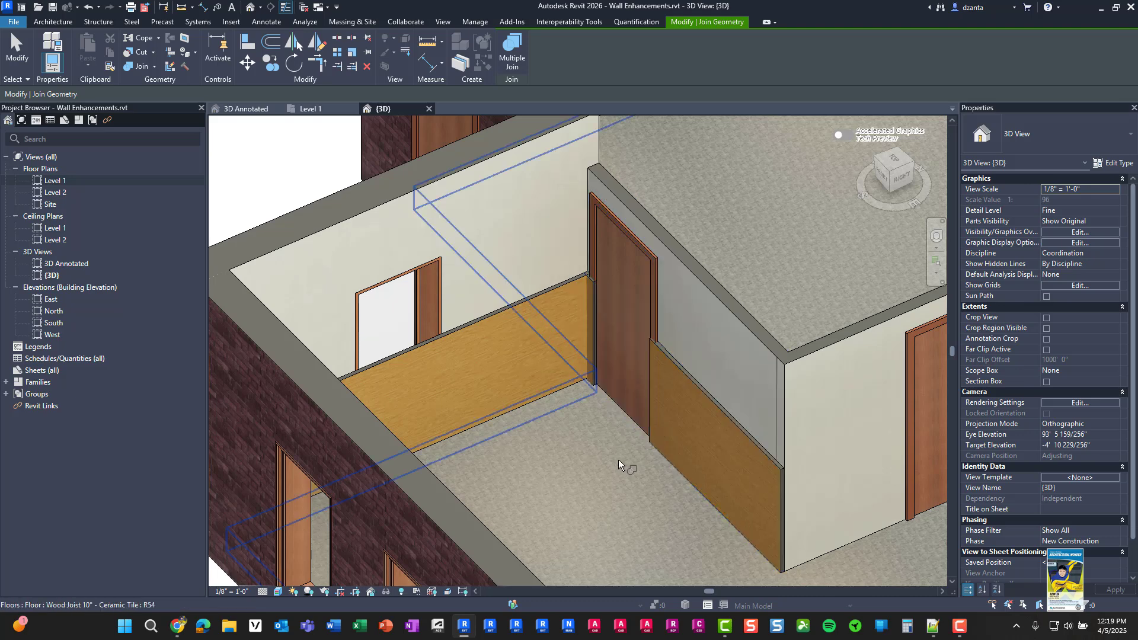
Join the other bamboo finish wall's geometry with the brick exterior wall containing the window.
click(439, 345)
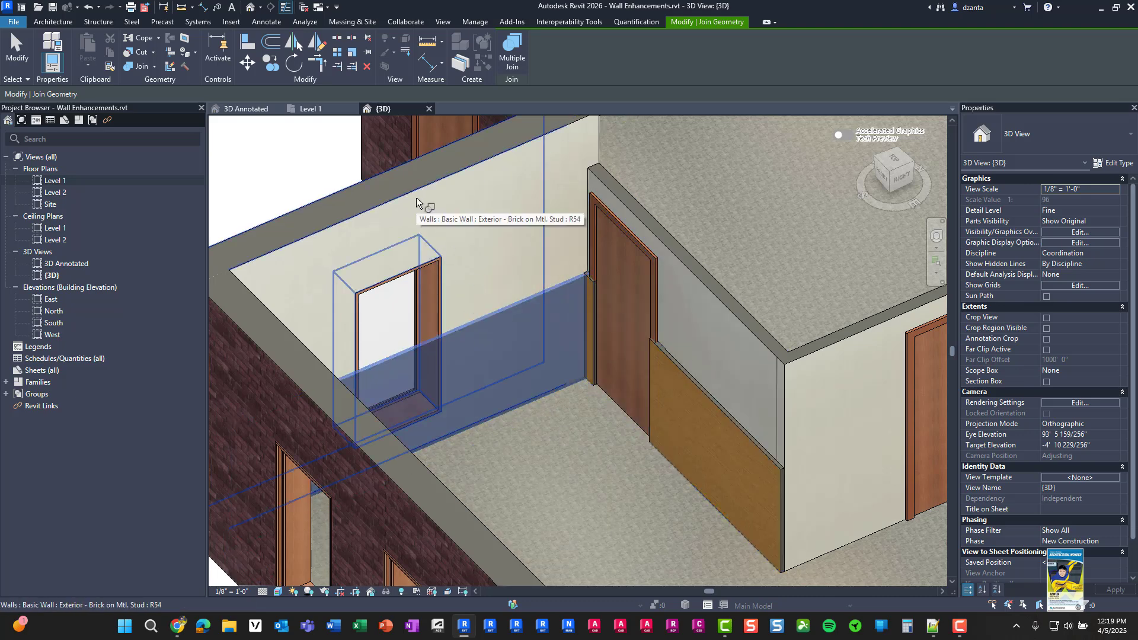
click(416, 198)
key(Escape)
key(Escape)
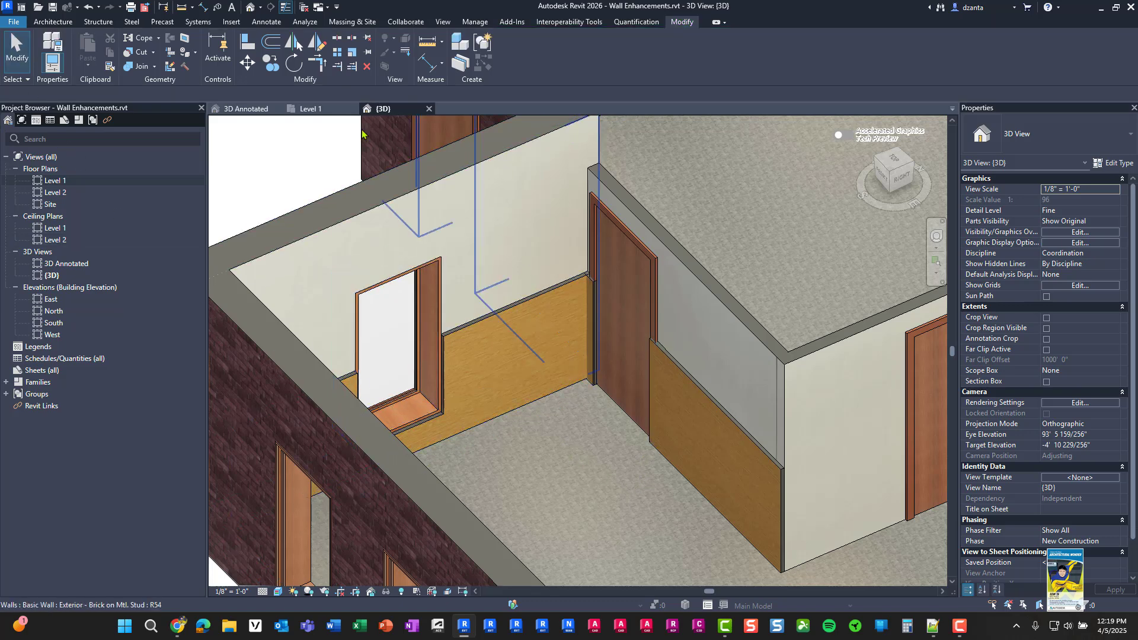
On the Level 1 plan, trim the two bamboo finish walls to a corner where they overlap beside the door.
click(320, 110)
scroll(375, 313, up, 6)
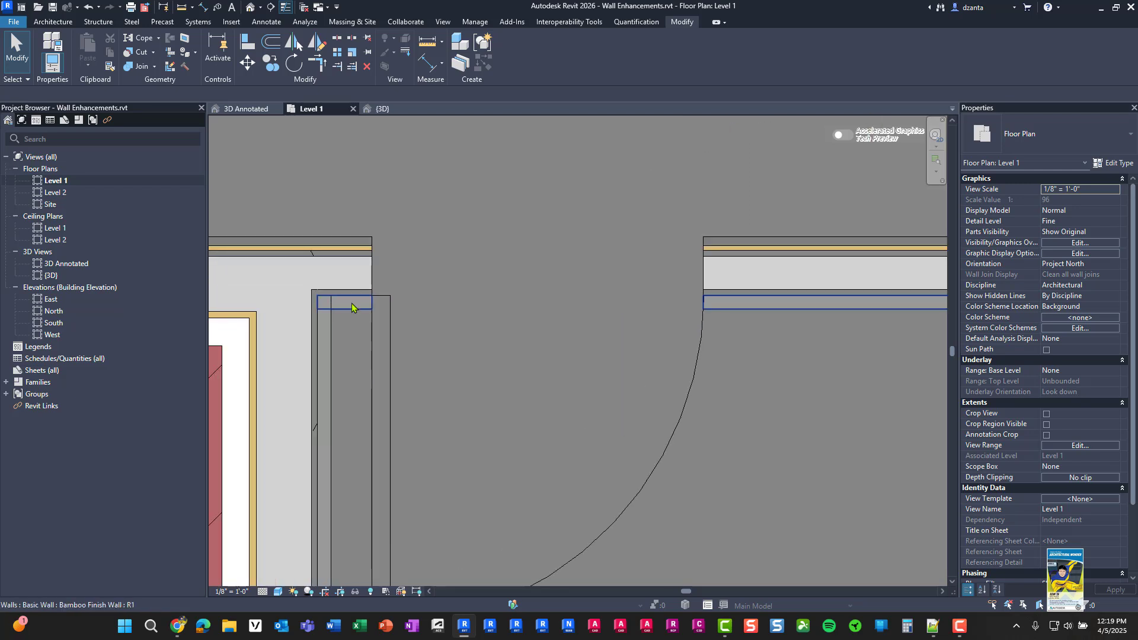
scroll(349, 308, up, 4)
click(342, 325)
click(363, 313)
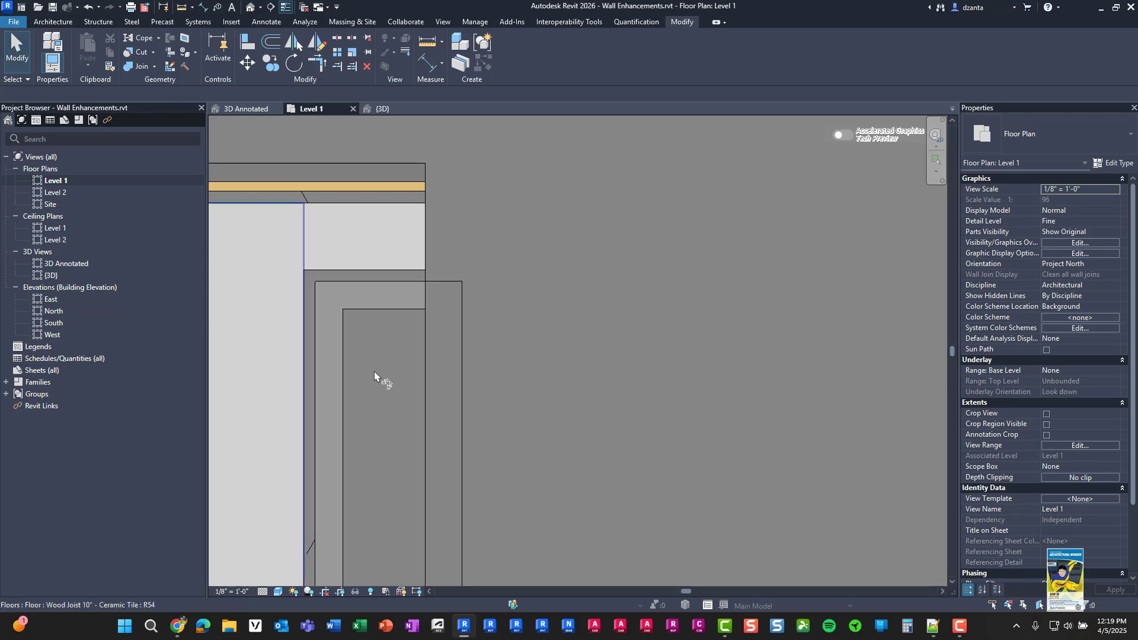
Examine the bamboo finish walls at the trimmed corner and around the door opening, in both the Level 1 plan and the 3D view.
scroll(375, 374, up, 5)
scroll(422, 345, down, 4)
middle_drag(618, 397, 709, 282)
scroll(706, 284, down, 3)
middle_drag(569, 345, 442, 321)
key(ctrl+Tab)
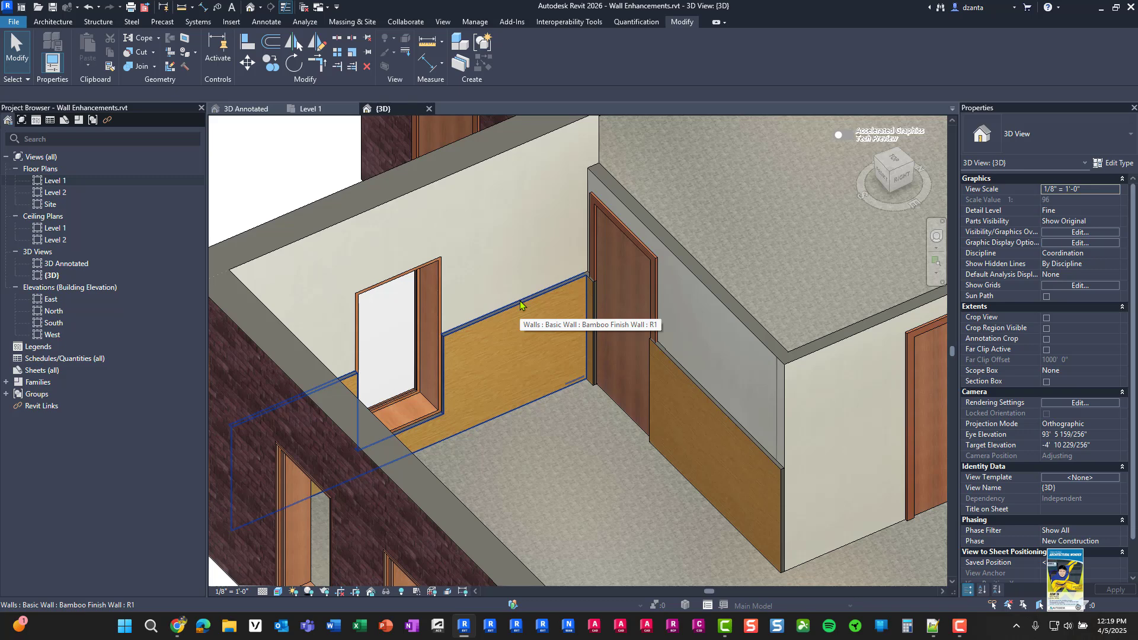
scroll(643, 389, up, 3)
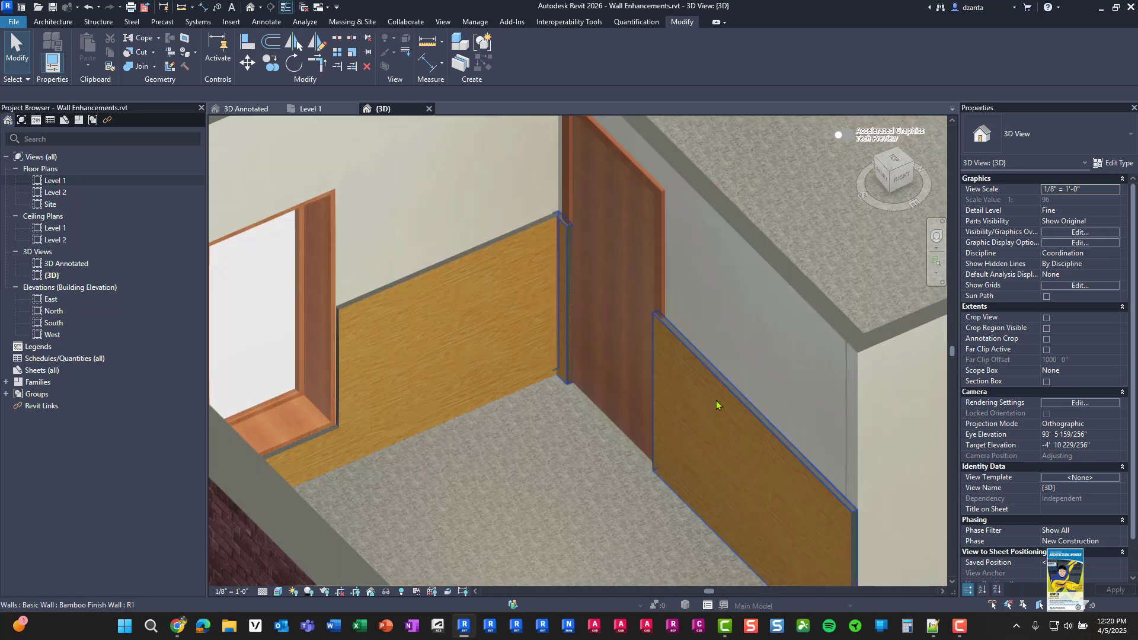
click(716, 401)
scroll(652, 489, up, 3)
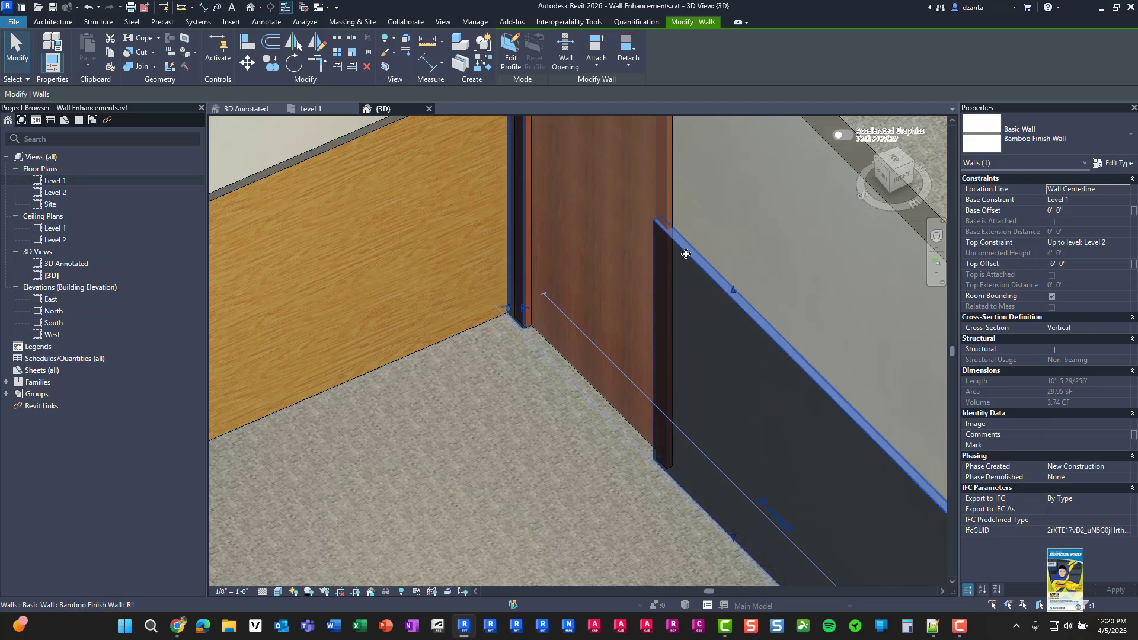
click(311, 109)
scroll(380, 246, up, 4)
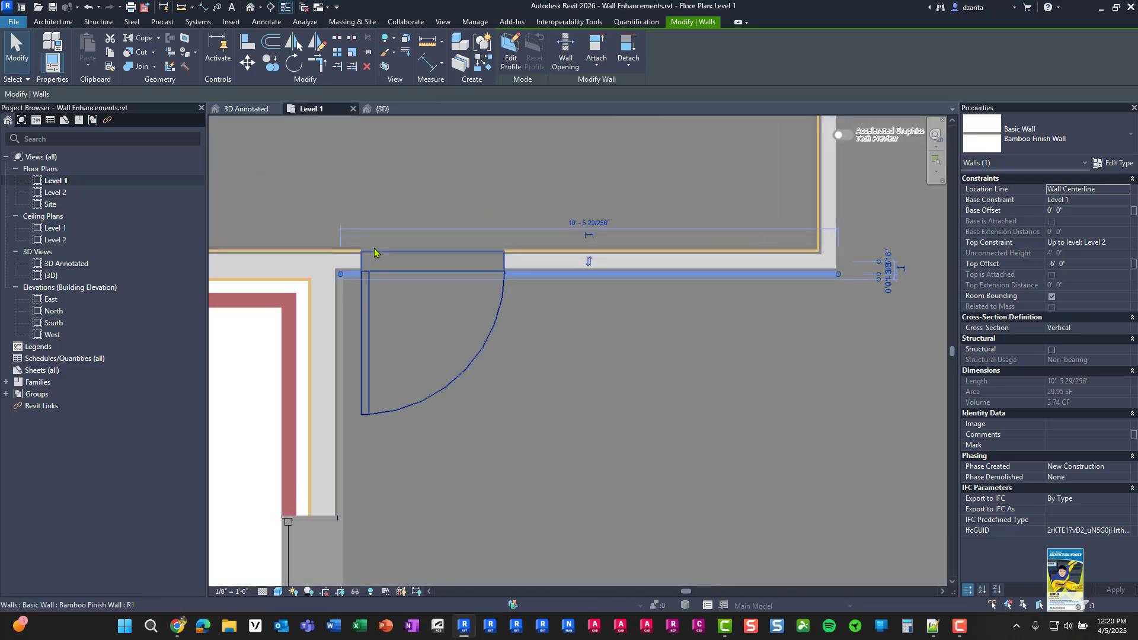
scroll(371, 258, up, 5)
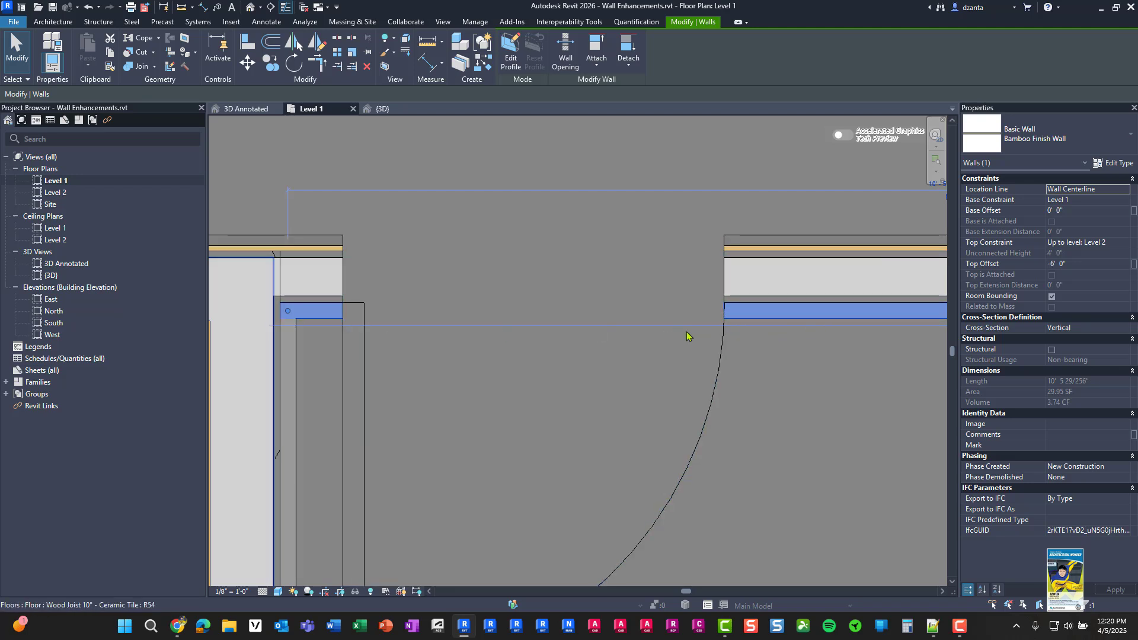
Inspect the frame type setting of the 36" x 84" single-flush door on the Level 1 plan.
click(714, 392)
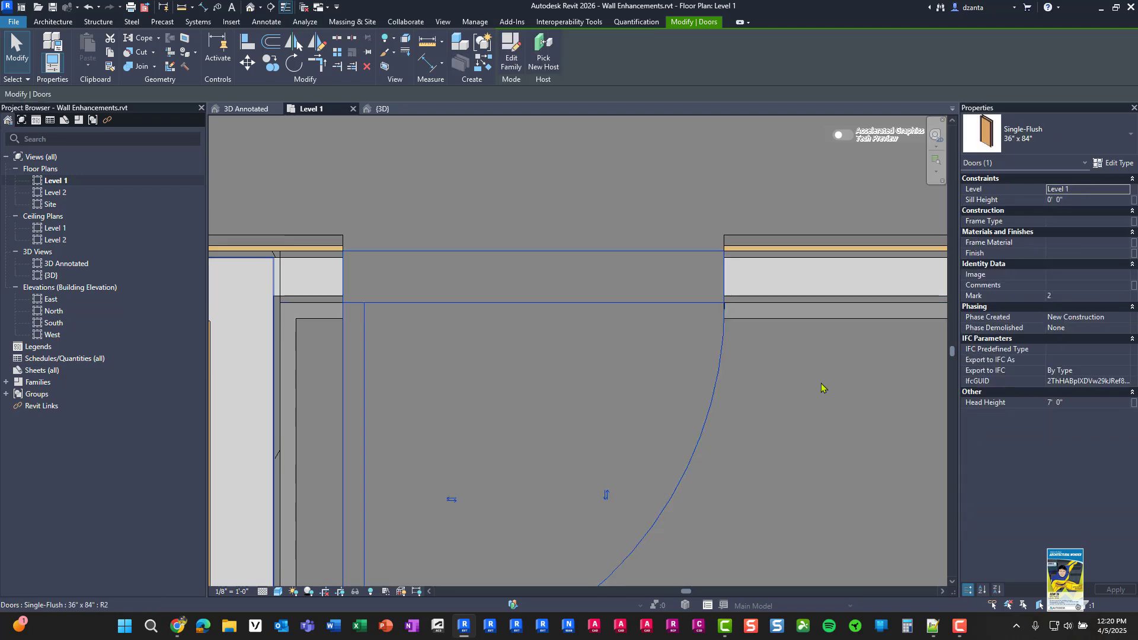
click(1126, 222)
click(1126, 224)
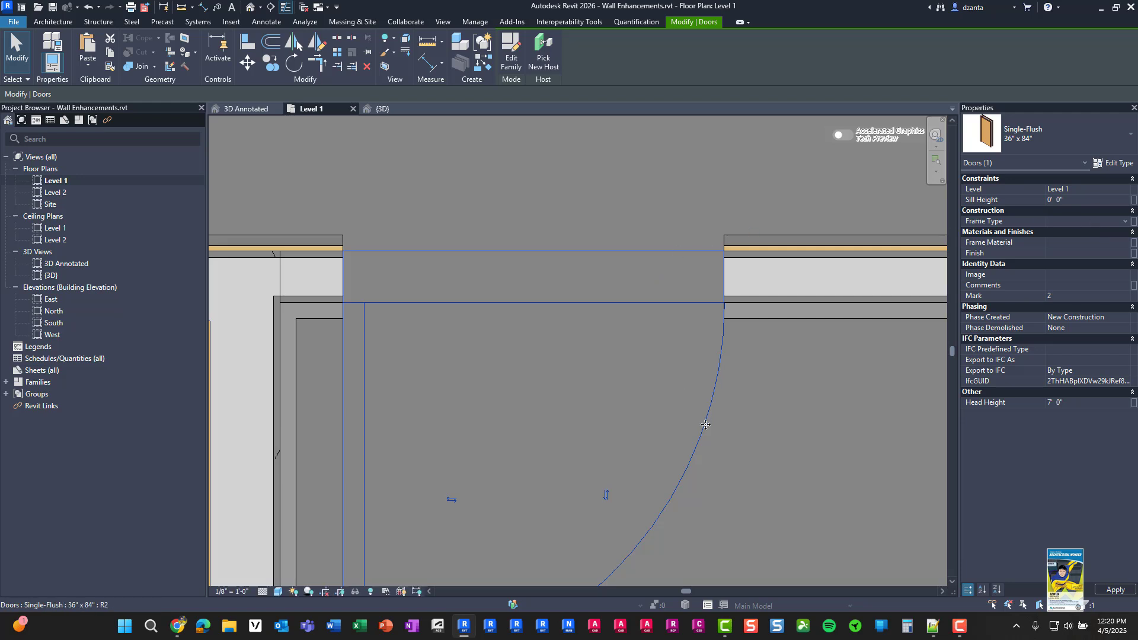
key(Escape)
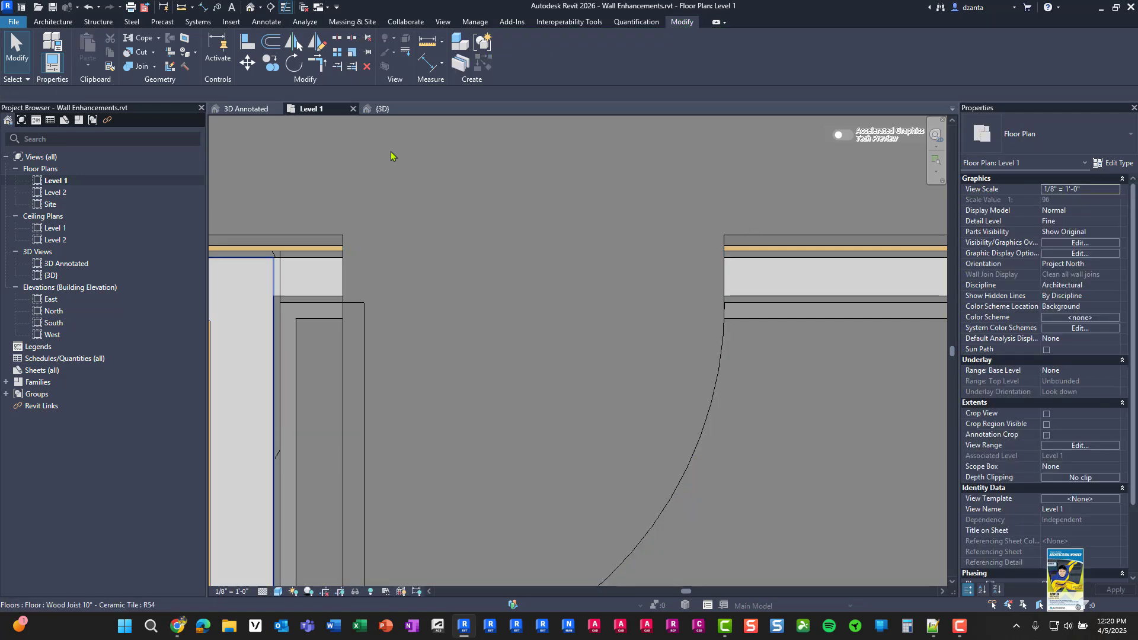
On the Level 1 plan, shorten the bamboo finish wall crossing the door so it ends at the latch-side edge of the opening.
click(382, 108)
scroll(594, 423, down, 3)
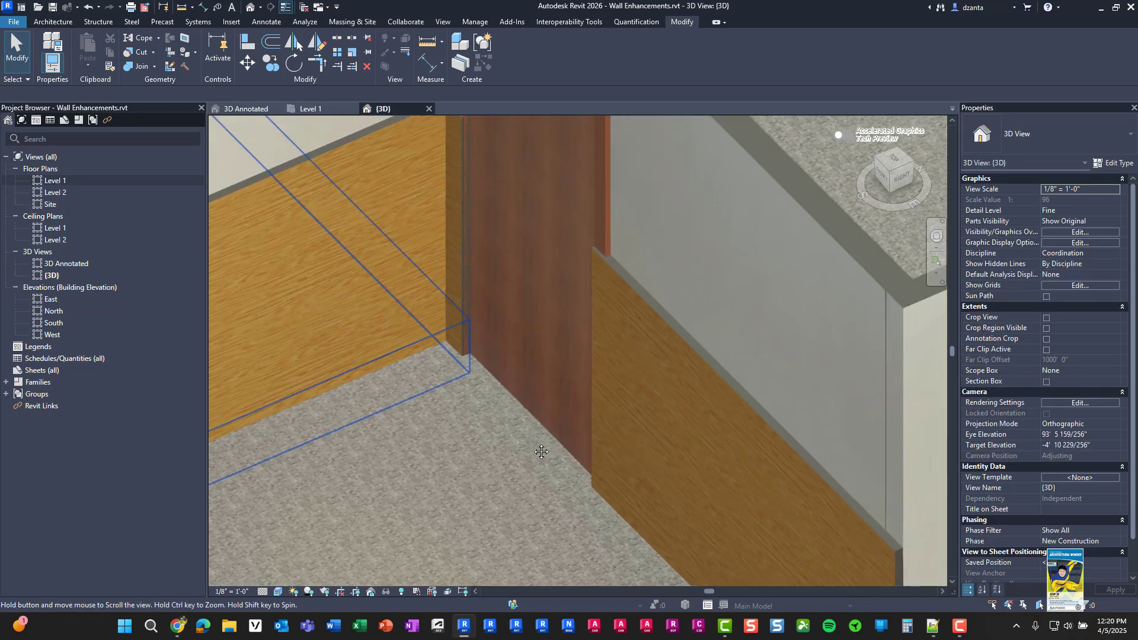
scroll(549, 437, up, 4)
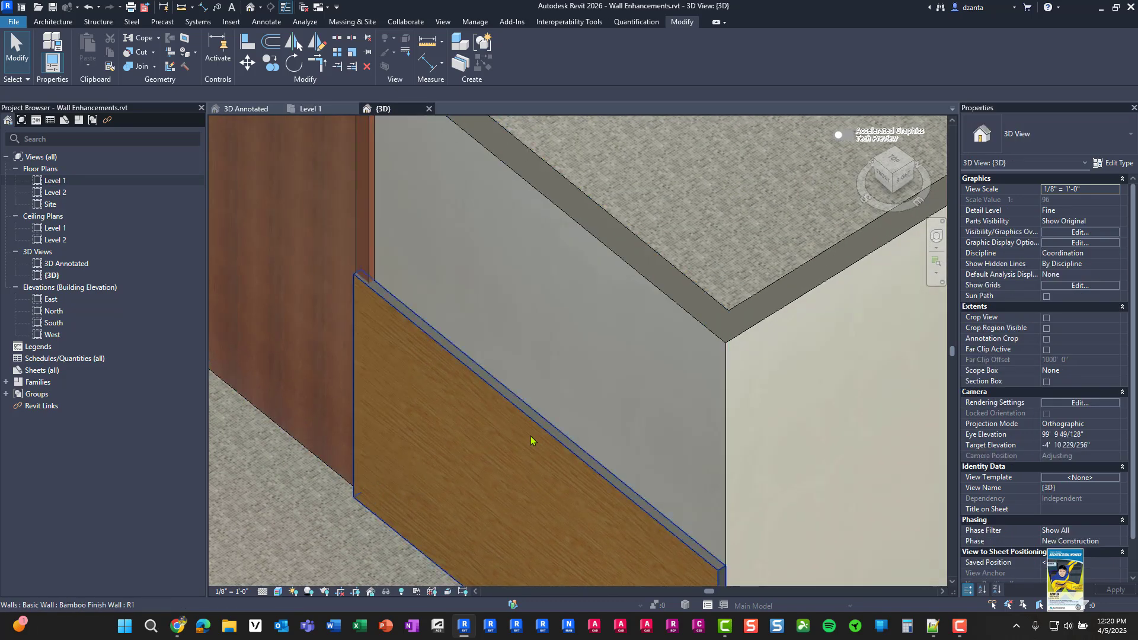
click(531, 436)
middle_drag(605, 452, 738, 301)
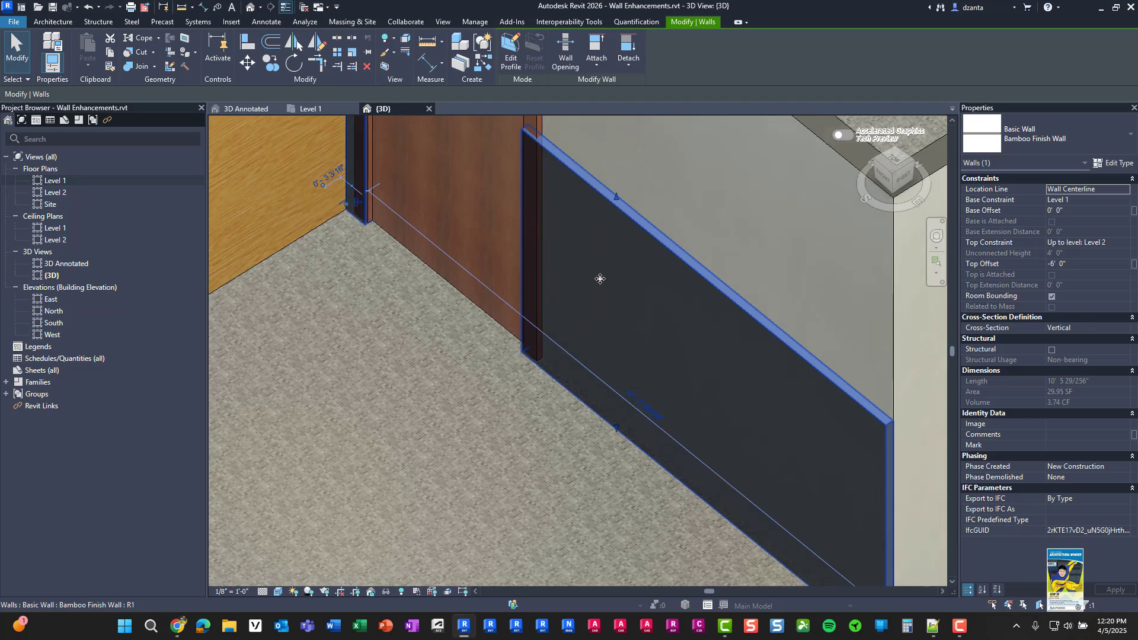
middle_drag(602, 272, 605, 391)
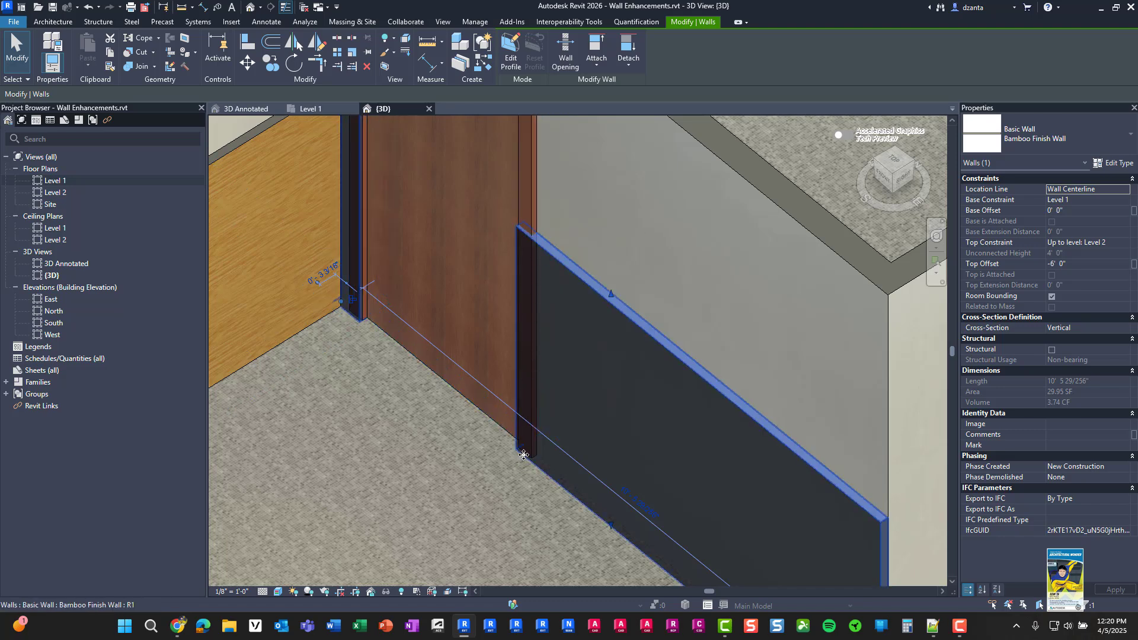
click(311, 109)
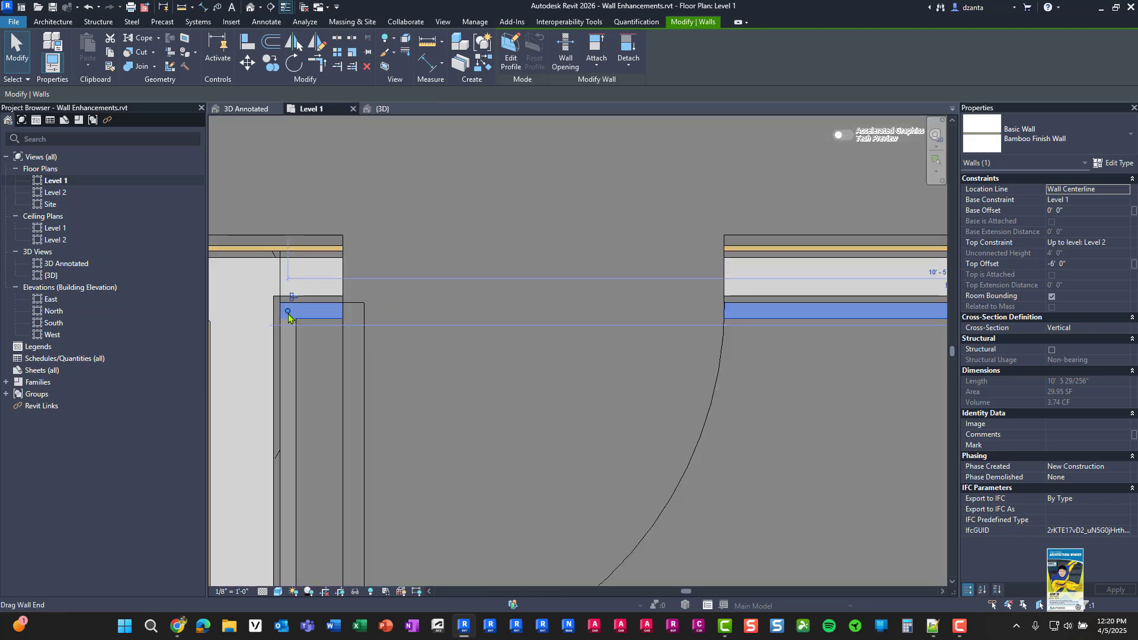
drag(288, 311, 604, 312)
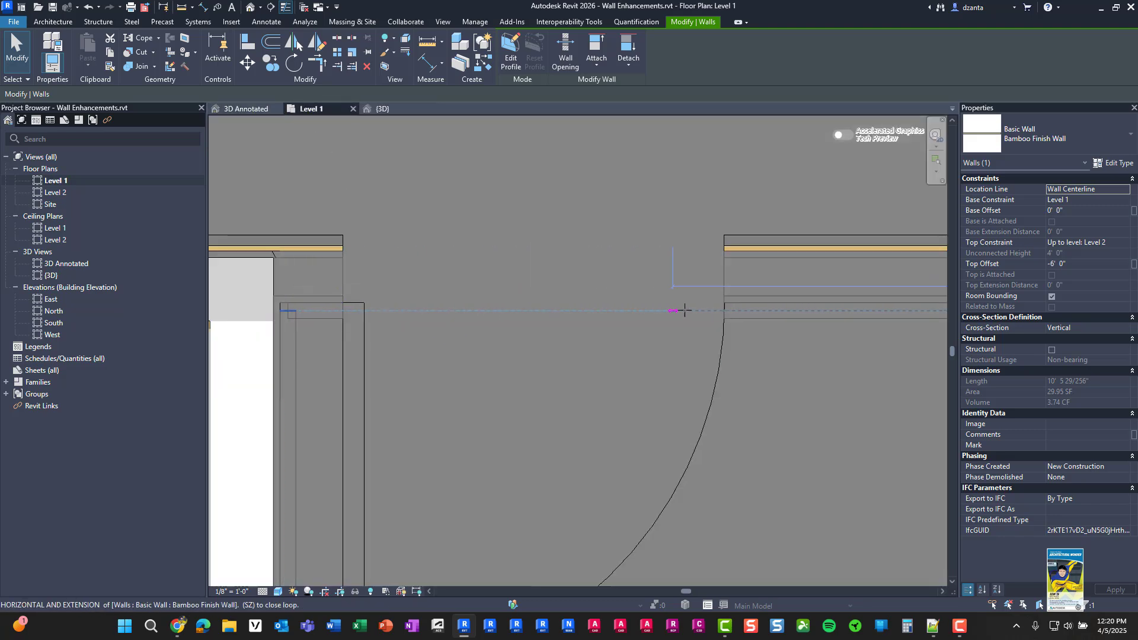
drag(722, 310, 723, 310)
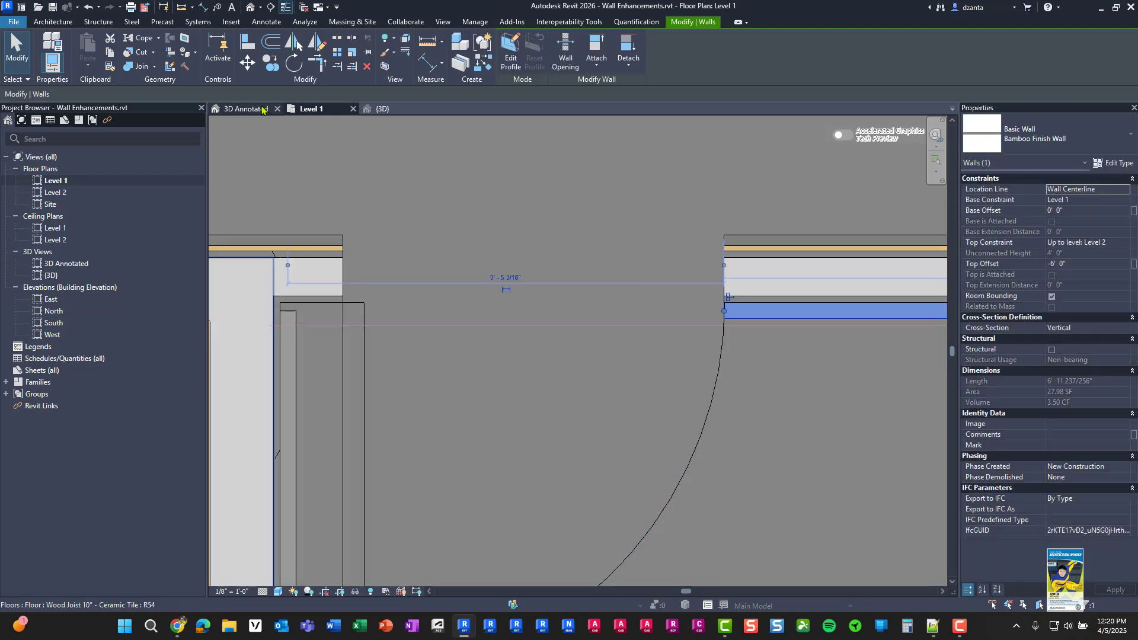
Pull the same bamboo wall's end further back, clear of the door trim, leaving the wall about 6' 9" long.
click(382, 110)
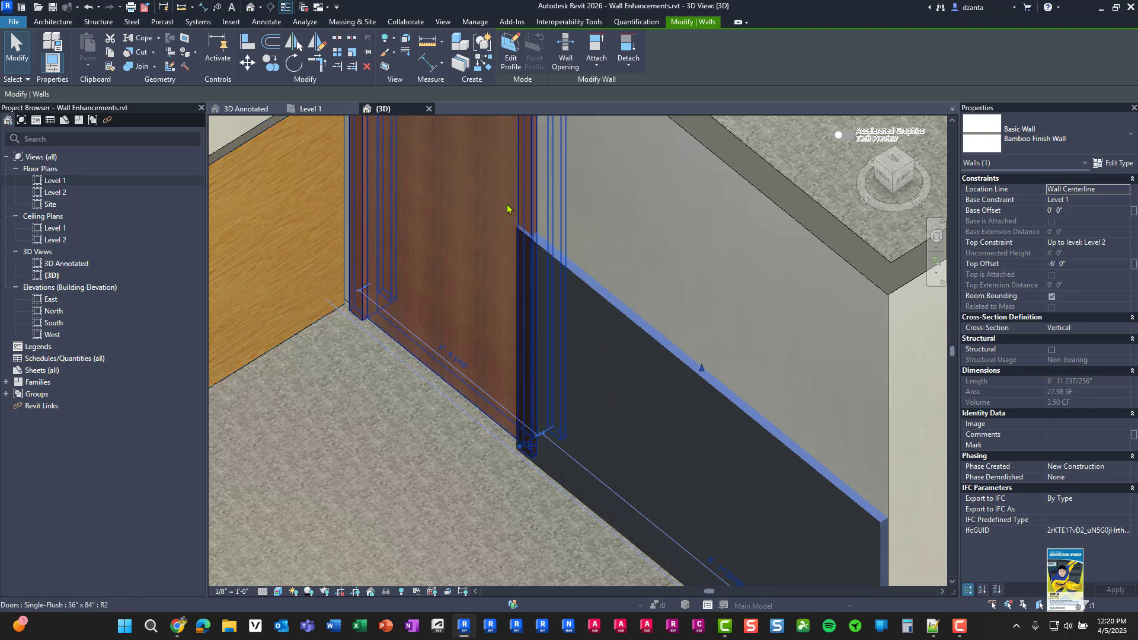
click(304, 111)
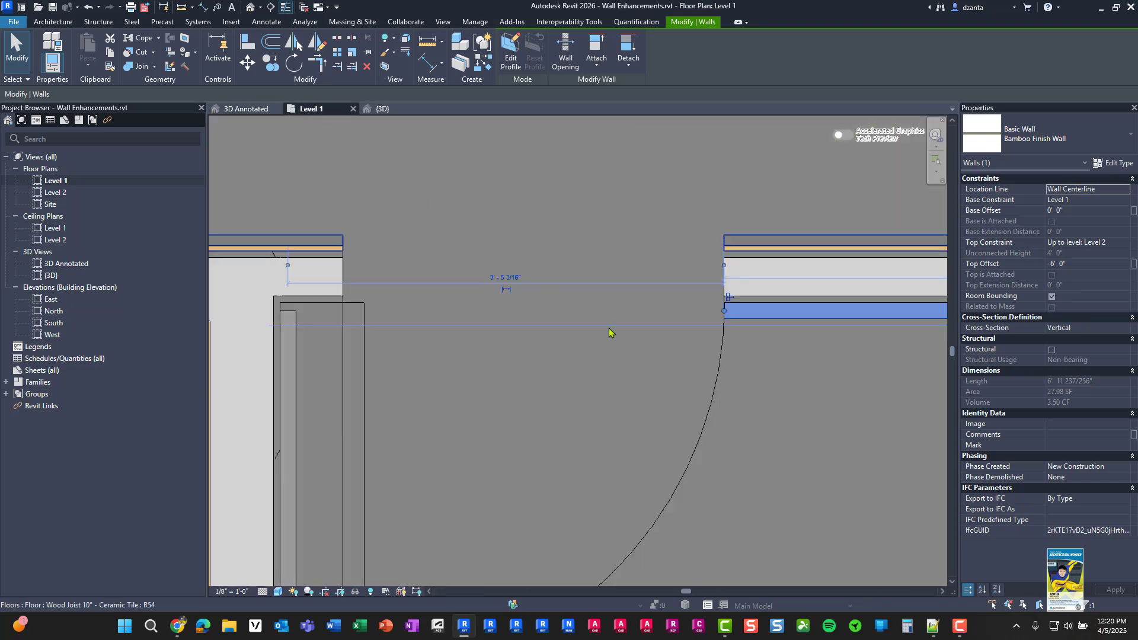
key(r)
key(s)
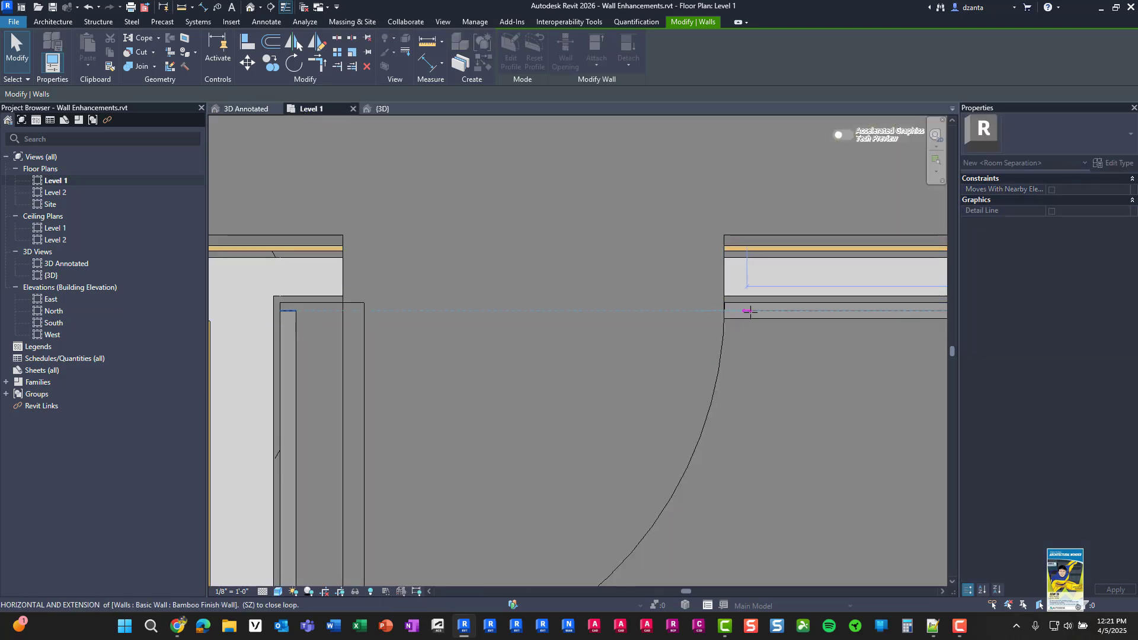
key(Escape)
key(Escape)
key(ctrl+Tab)
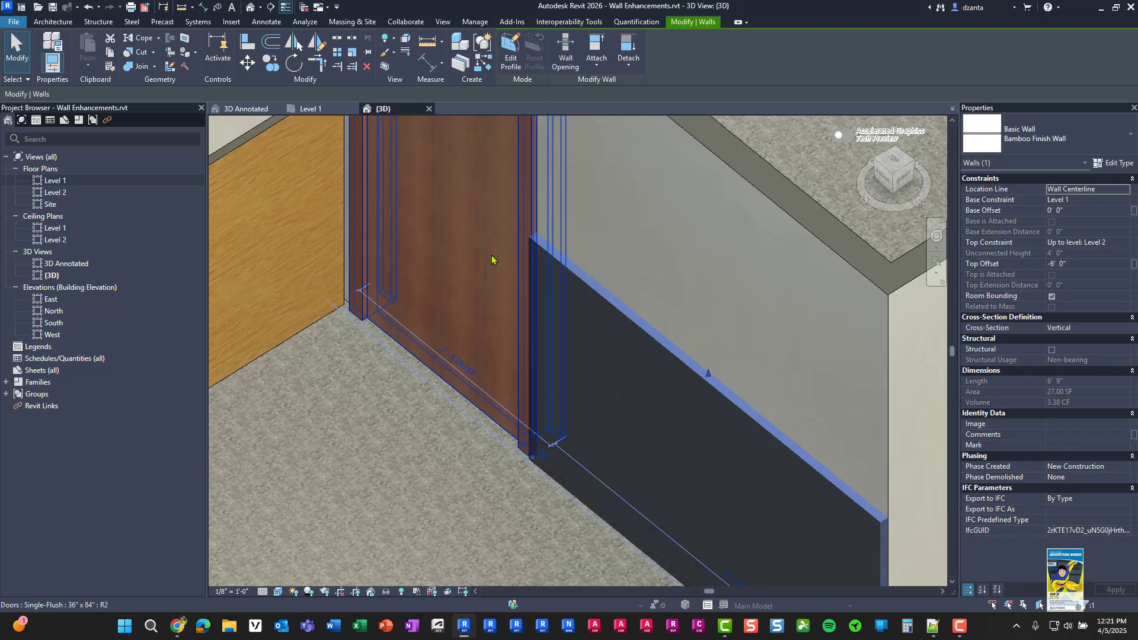
key(Escape)
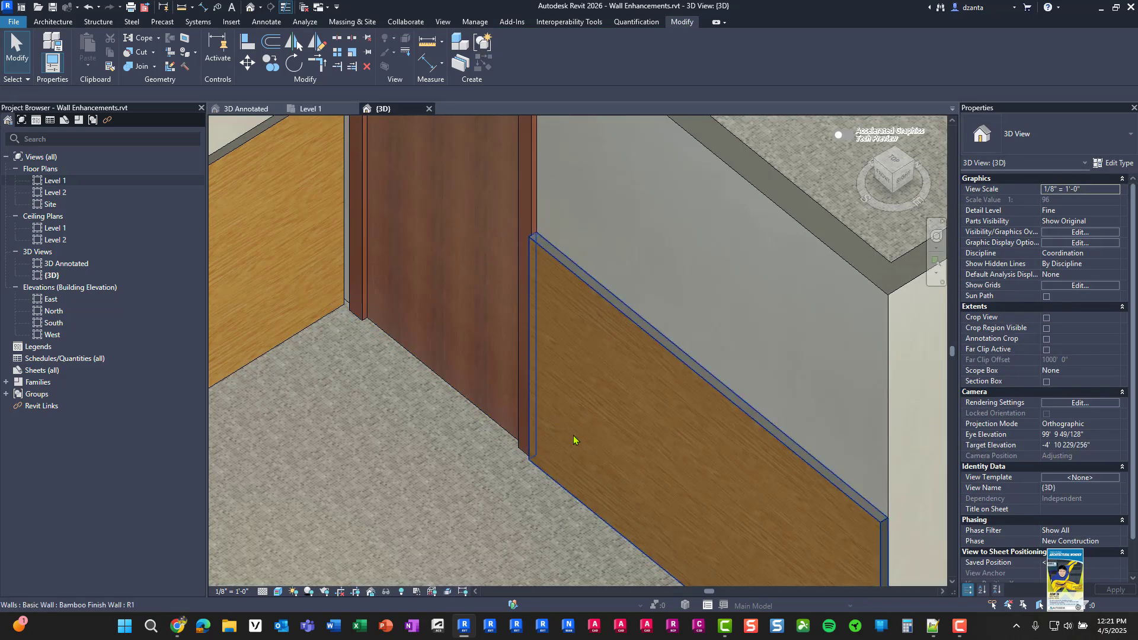
In the 3D view seen from the top, set the bamboo finish wall's end flush with the outer edge of the latch-side door trim.
shift+middle_drag(538, 408, 465, 325)
scroll(464, 325, up, 2)
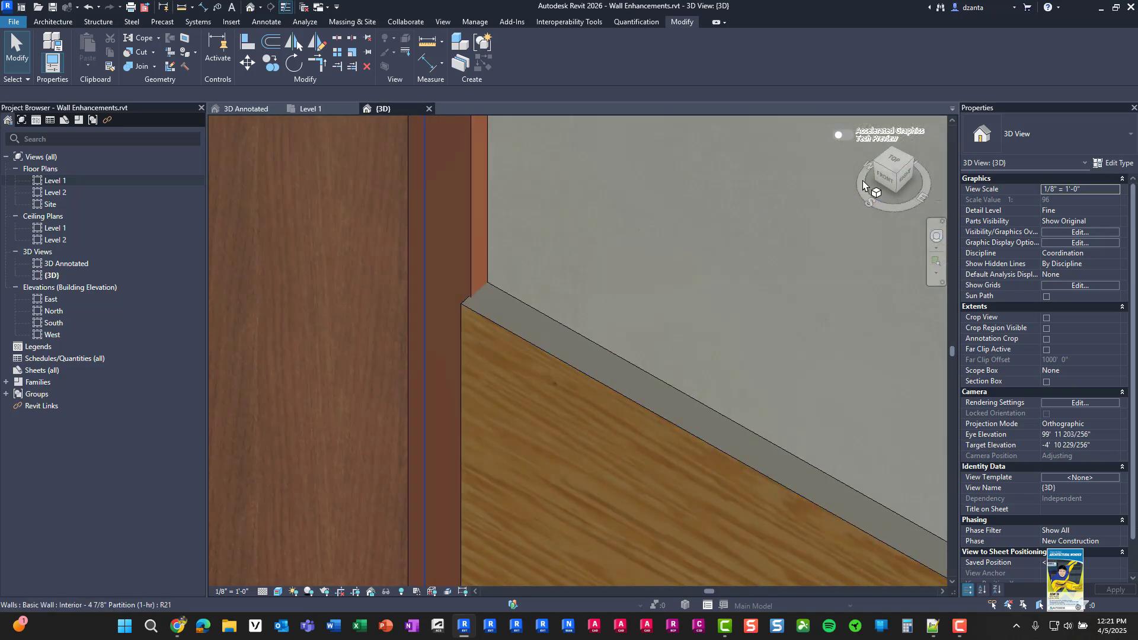
click(894, 160)
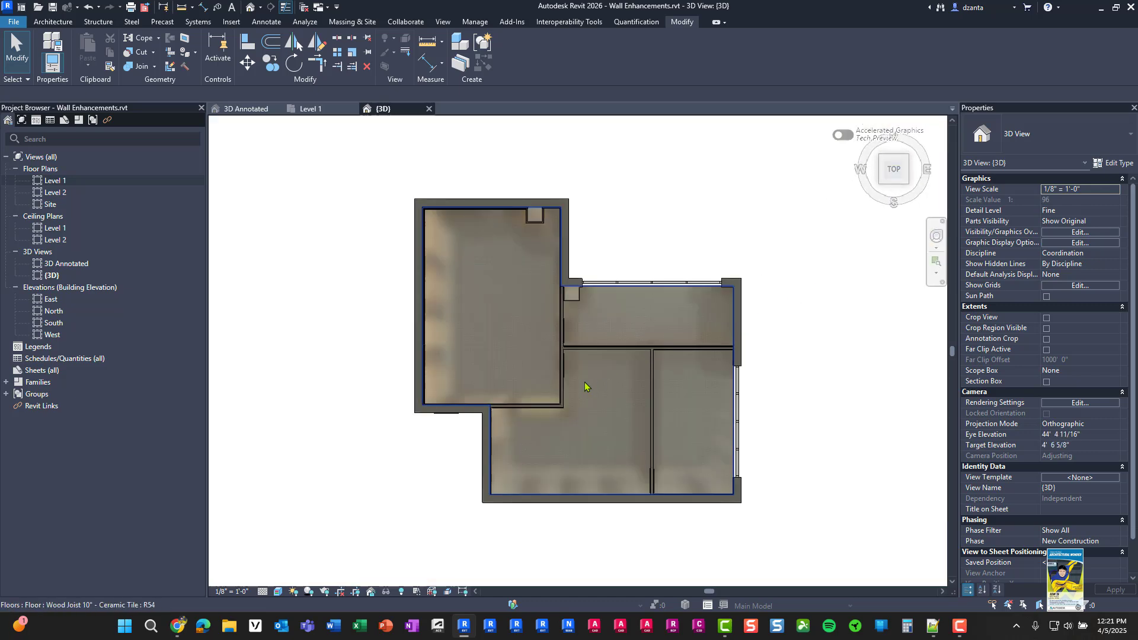
scroll(581, 381, up, 4)
scroll(451, 473, up, 6)
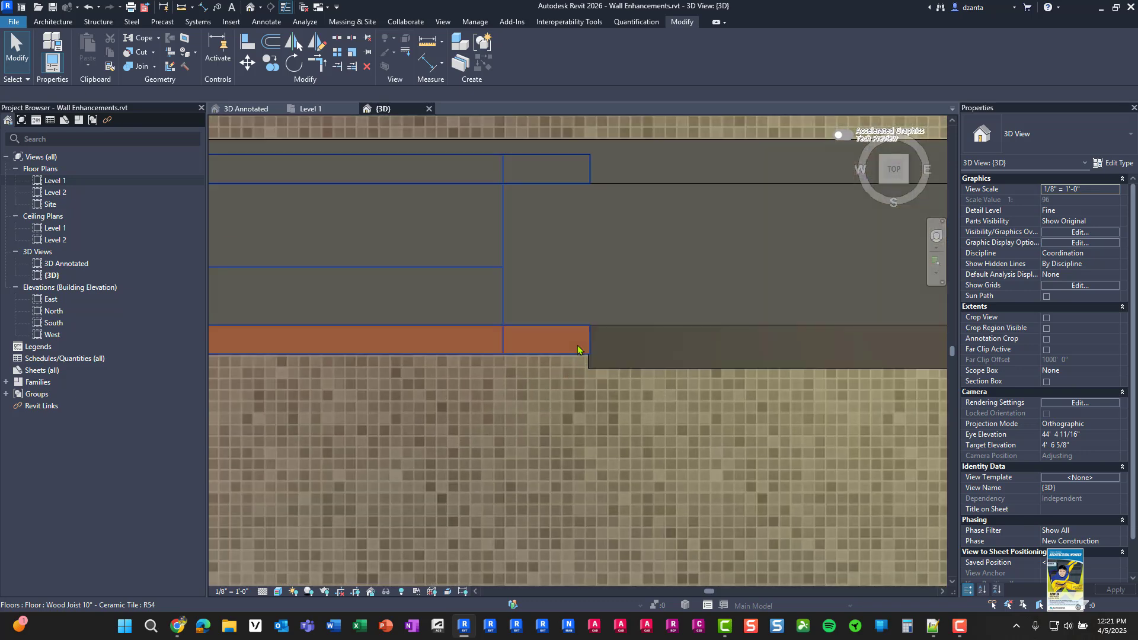
scroll(584, 346, up, 5)
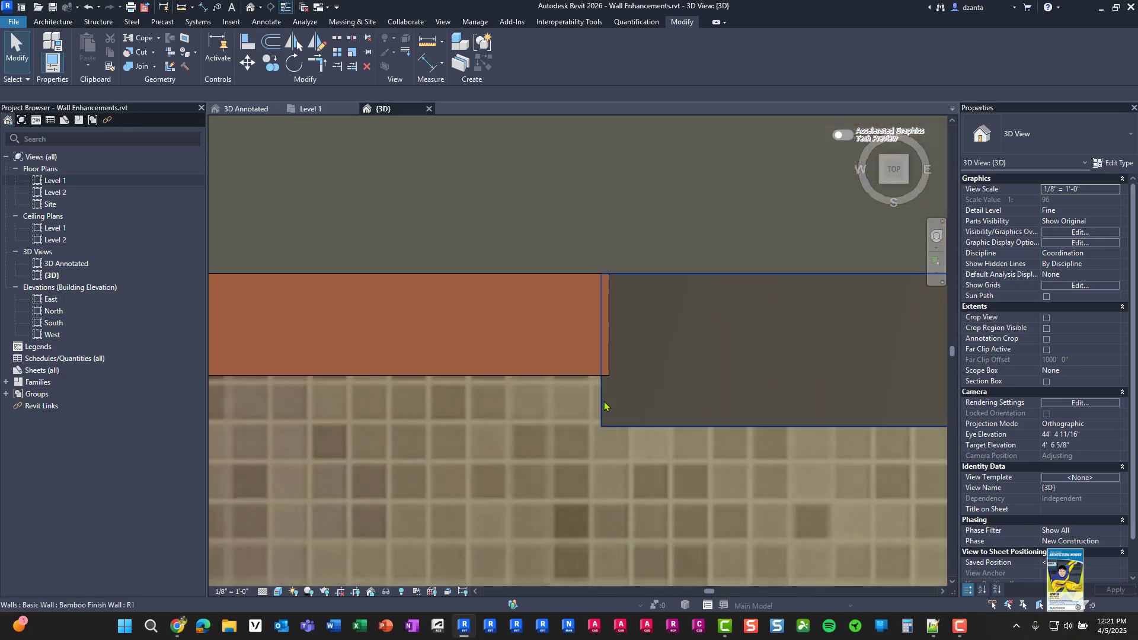
click(604, 401)
key(r)
key(s)
key(Escape)
click(608, 349)
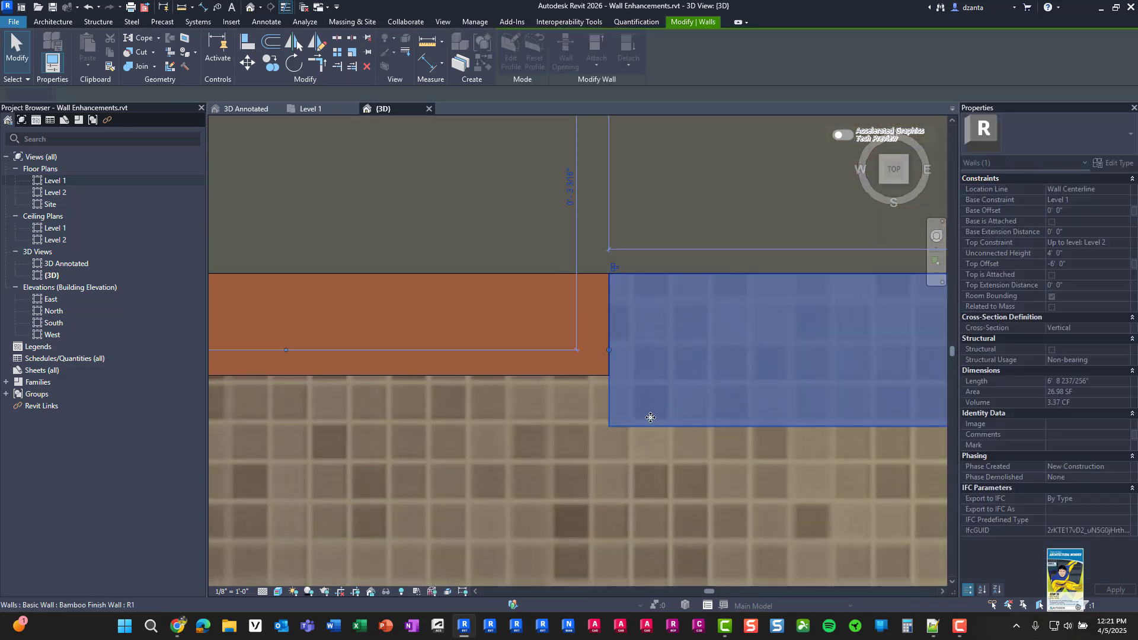
scroll(652, 418, down, 5)
scroll(652, 418, down, 3)
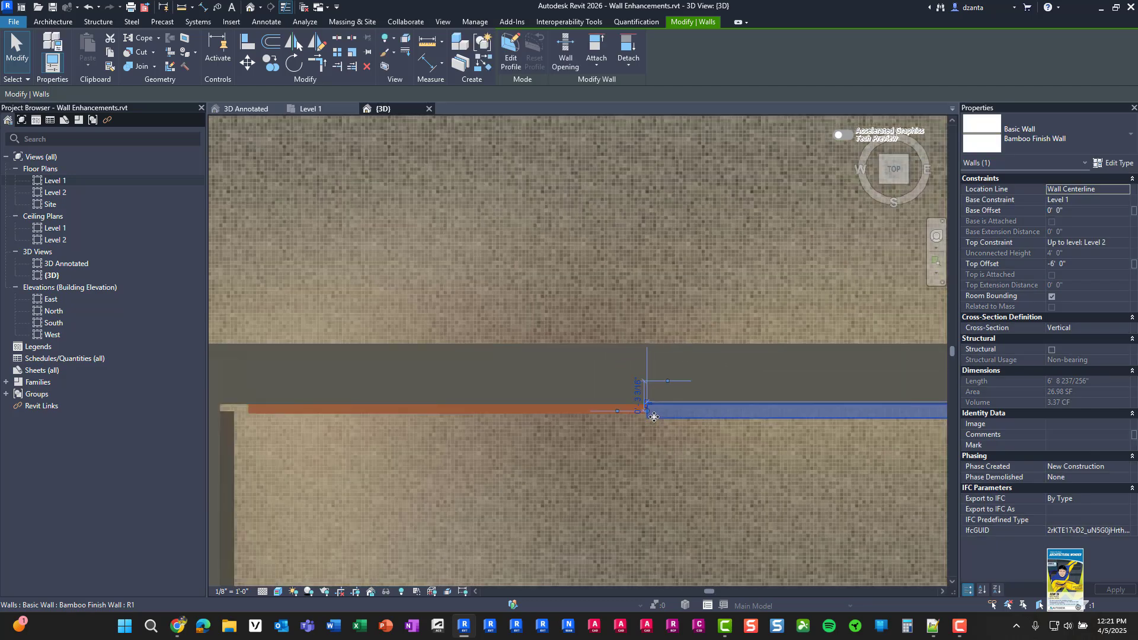
key(Escape)
scroll(475, 325, down, 2)
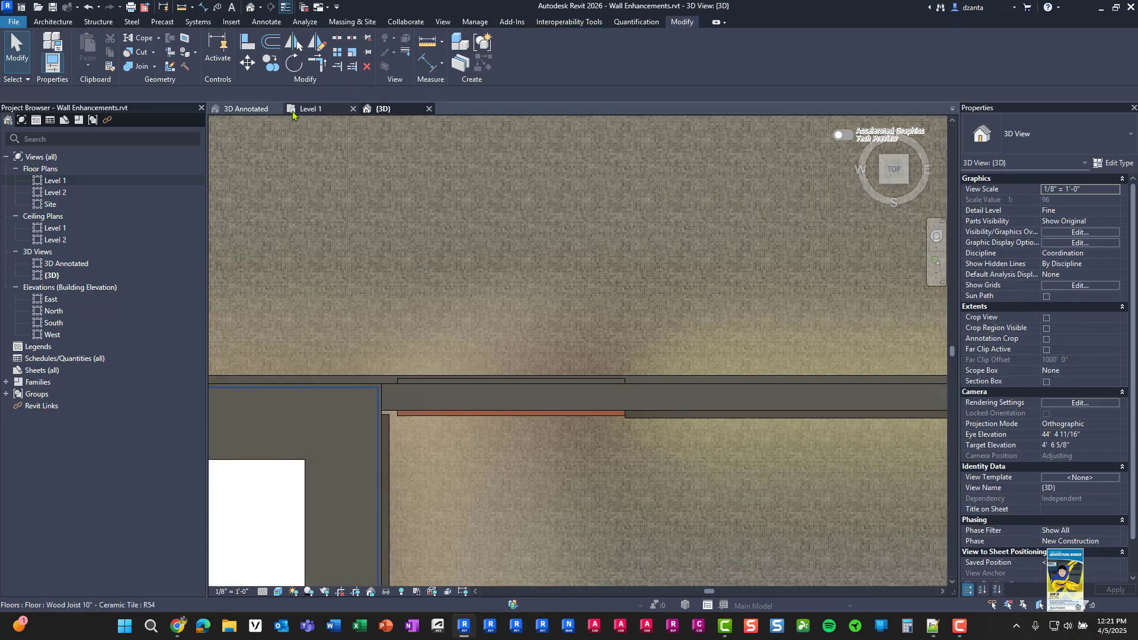
On Level 1, place a Bamboo Finish Wall by segment with Auto Join on the short partition stretch at the door's hinge side.
shift+middle_drag(624, 404, 491, 272)
scroll(453, 336, up, 3)
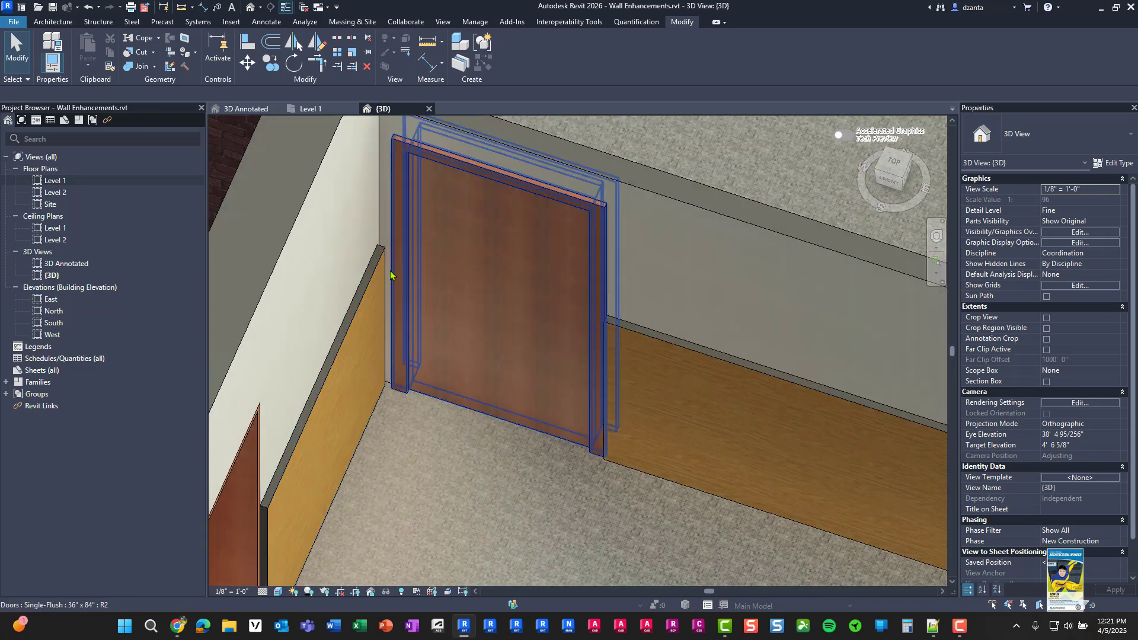
click(309, 109)
middle_drag(412, 317, 512, 299)
click(52, 23)
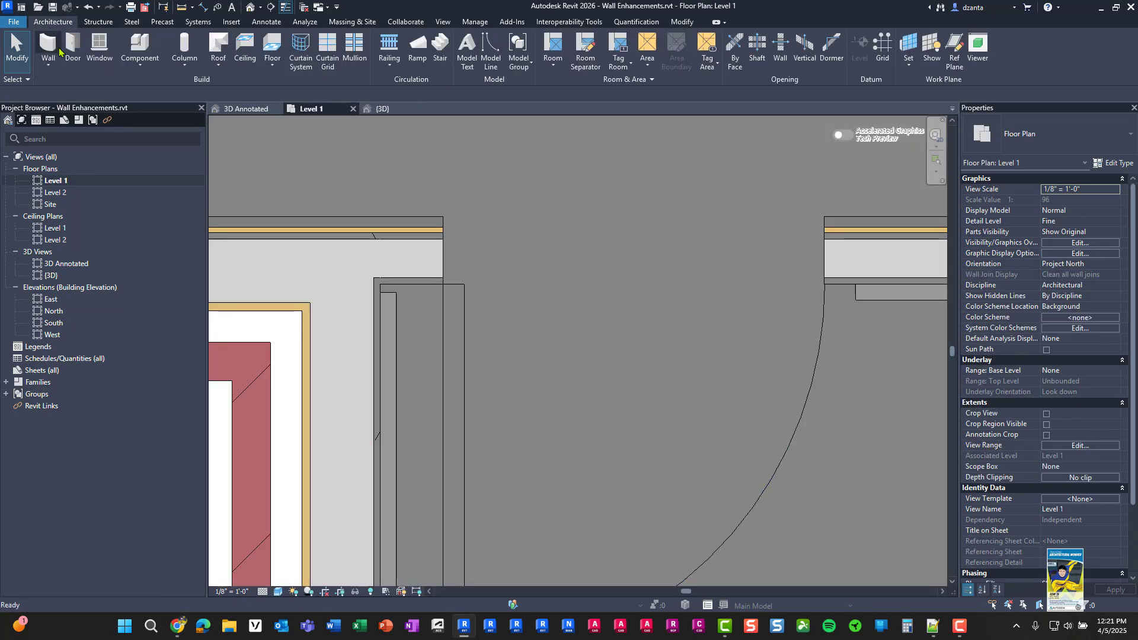
key(w)
key(a)
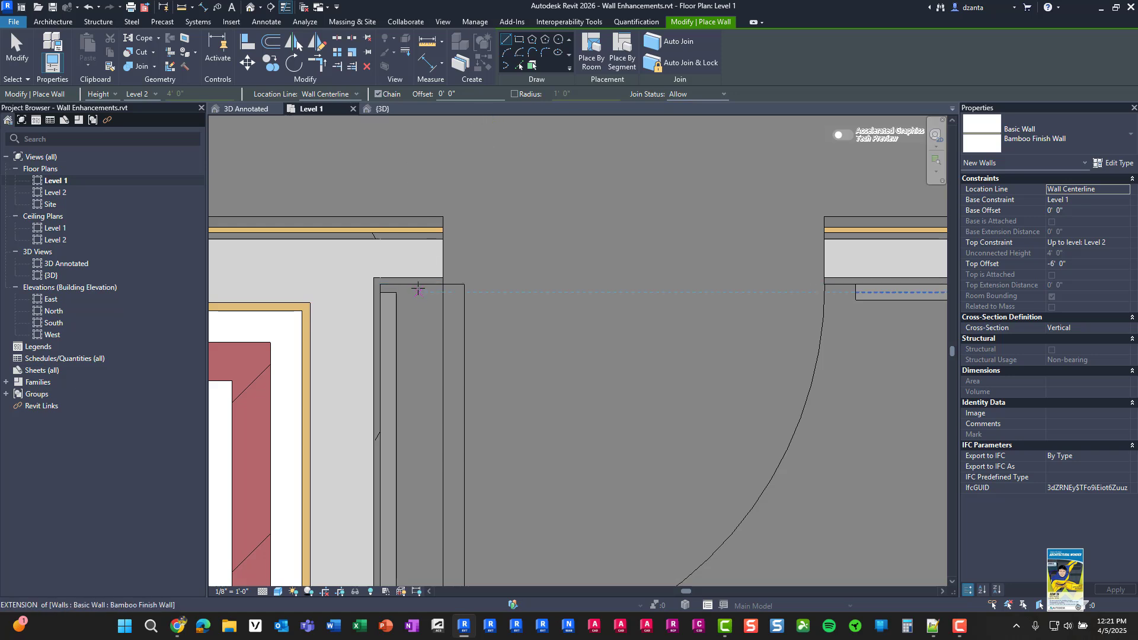
click(611, 68)
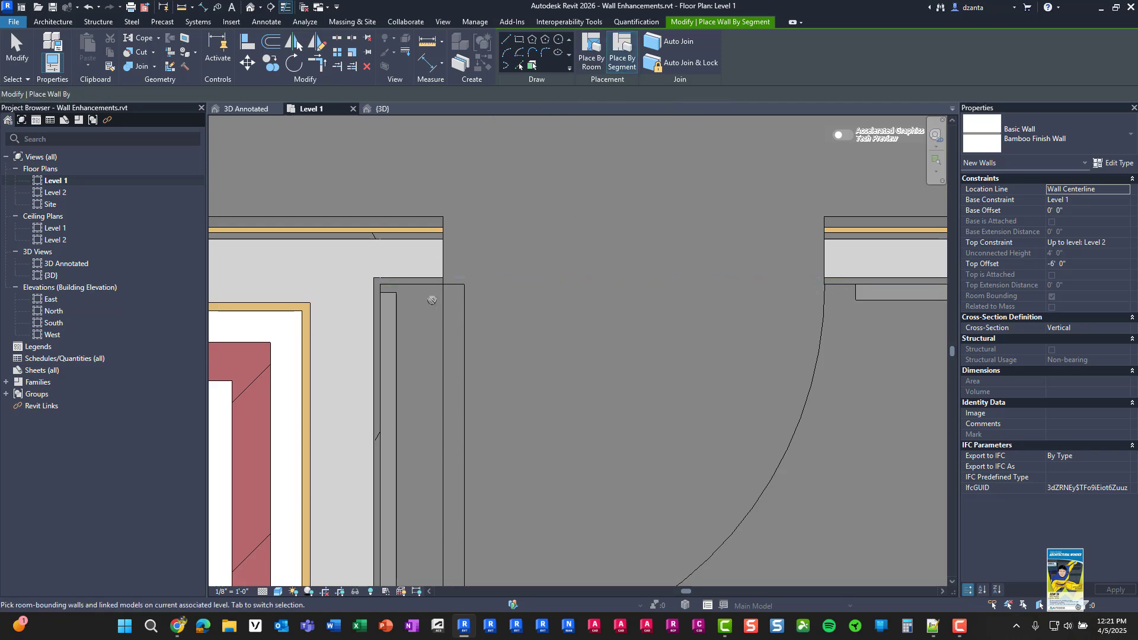
click(667, 44)
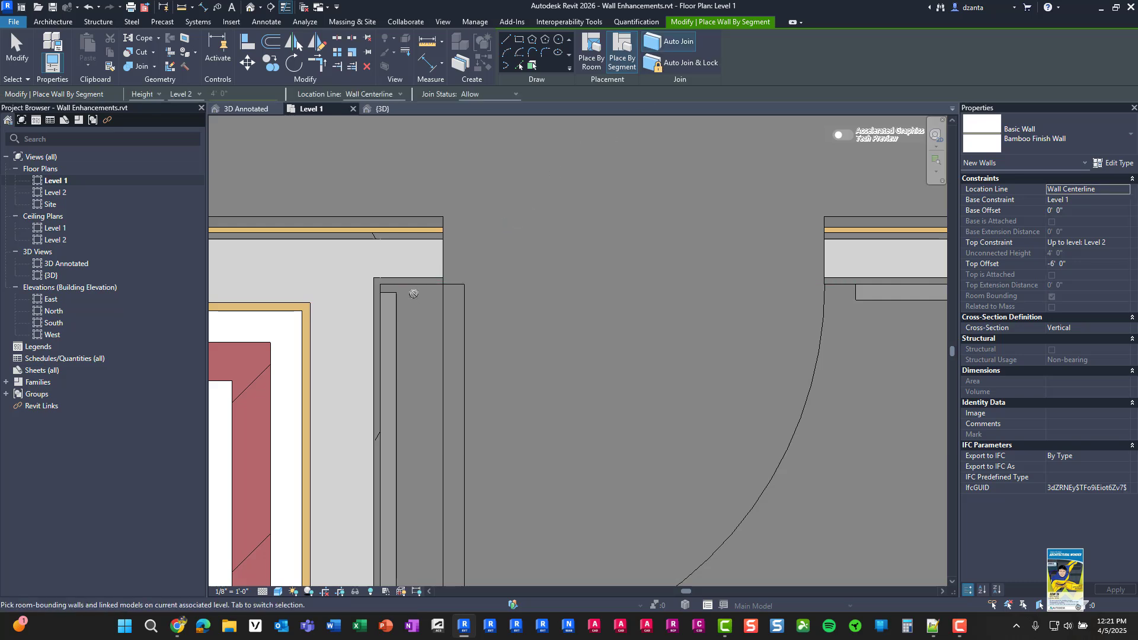
key(Escape)
key(Escape)
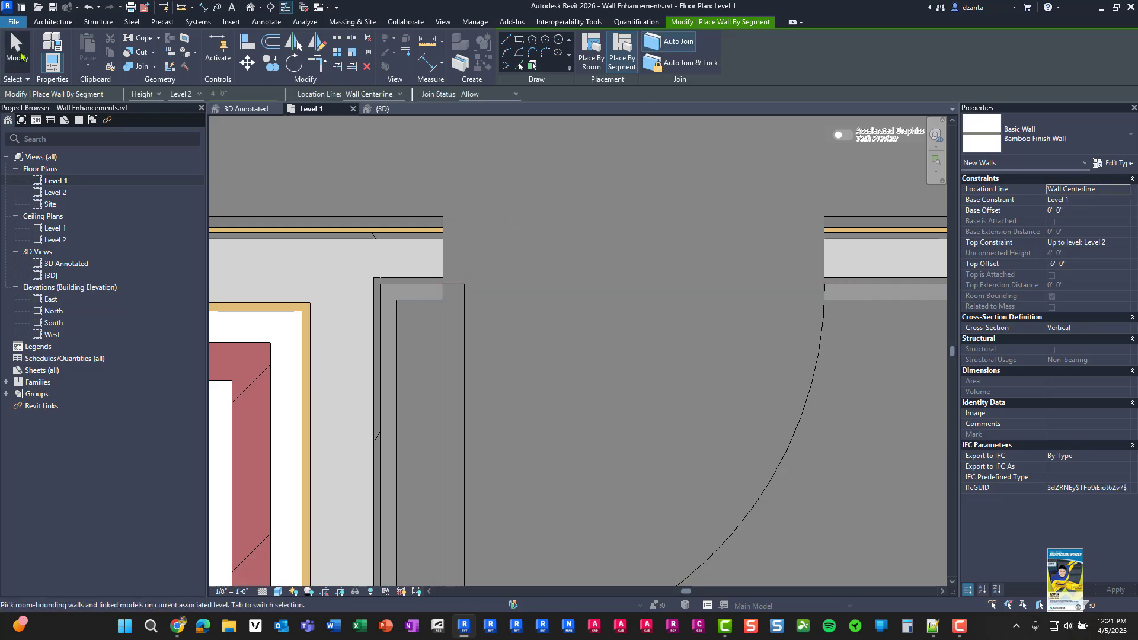
In the 3D view, shorten the new bamboo wall to about 2" long so it clears the door opening on the hinge side.
click(419, 305)
click(385, 109)
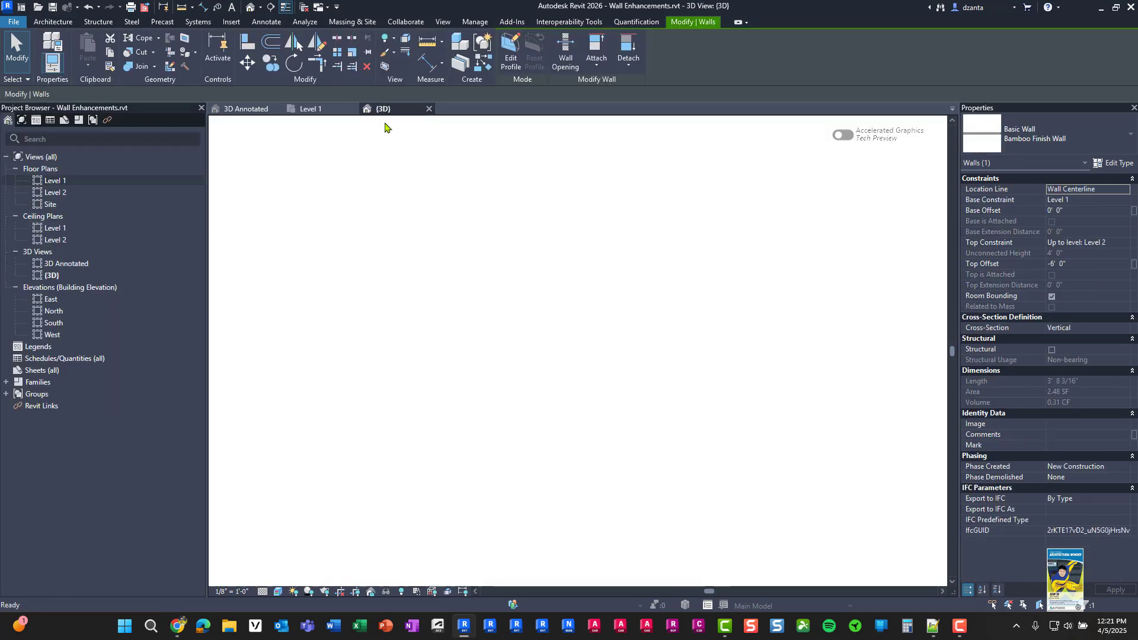
shift+middle_drag(524, 471, 480, 438)
key(Delete)
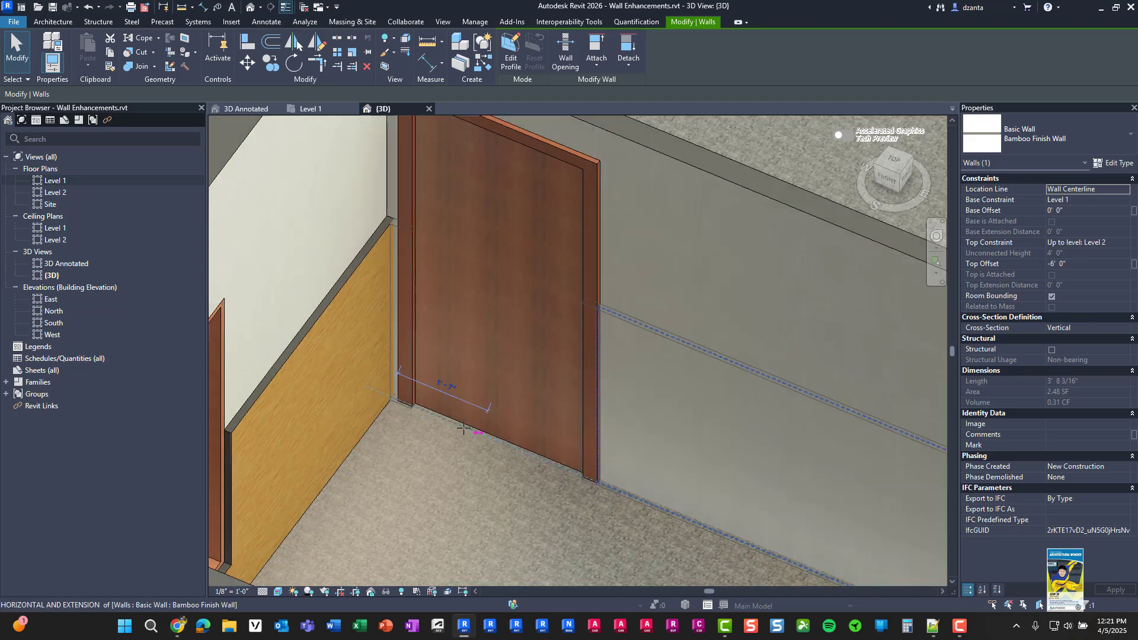
key(r)
key(s)
click(399, 393)
key(Escape)
key(Escape)
key(ctrl+z)
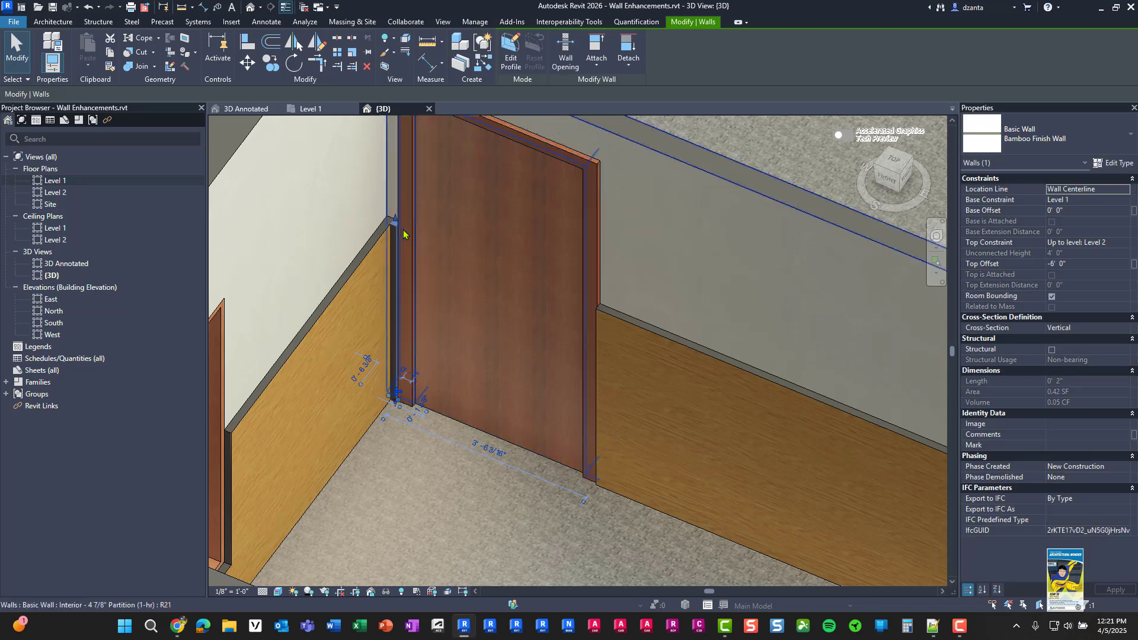
From the top of the 3D view, extend the short bamboo wall to the hinge-side door trim and check it on Level 1.
click(894, 160)
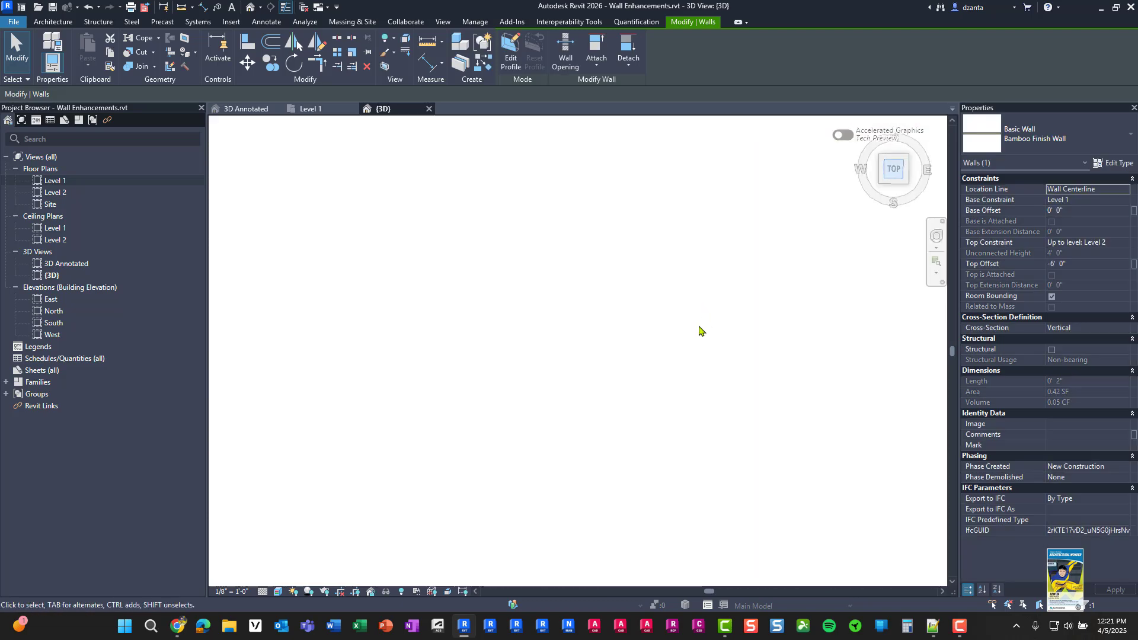
scroll(604, 391, up, 10)
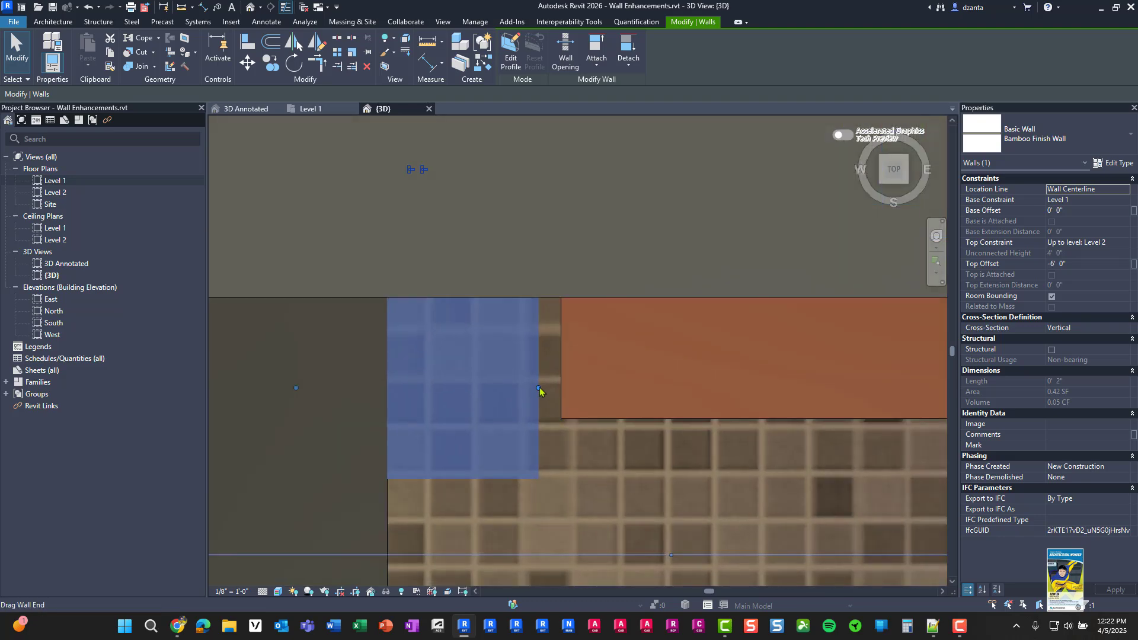
key(r)
key(s)
key(Escape)
shift+middle_drag(577, 407, 646, 345)
key(Escape)
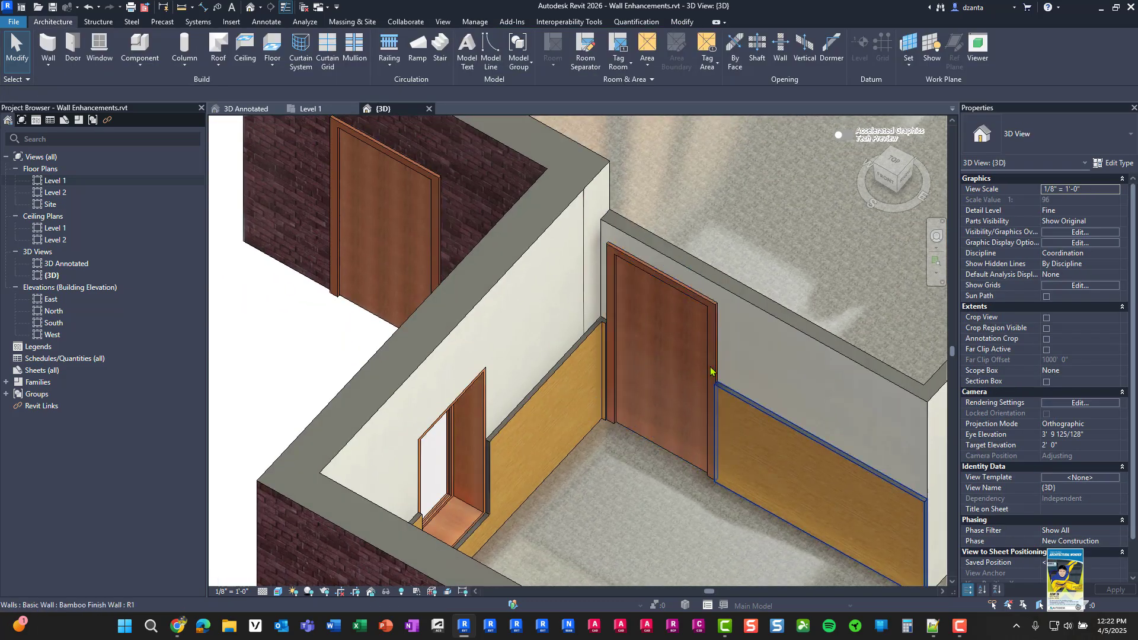
click(311, 110)
scroll(415, 294, up, 2)
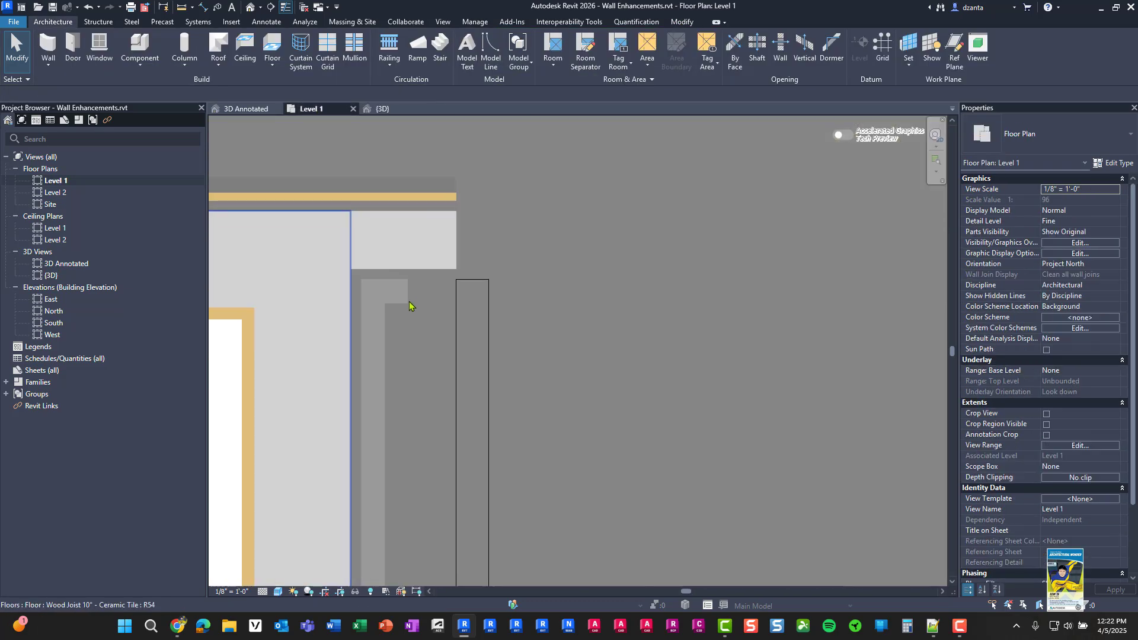
In the 3D view, start an architectural wall and check whether Place By Room and Place By Segment are available.
click(375, 110)
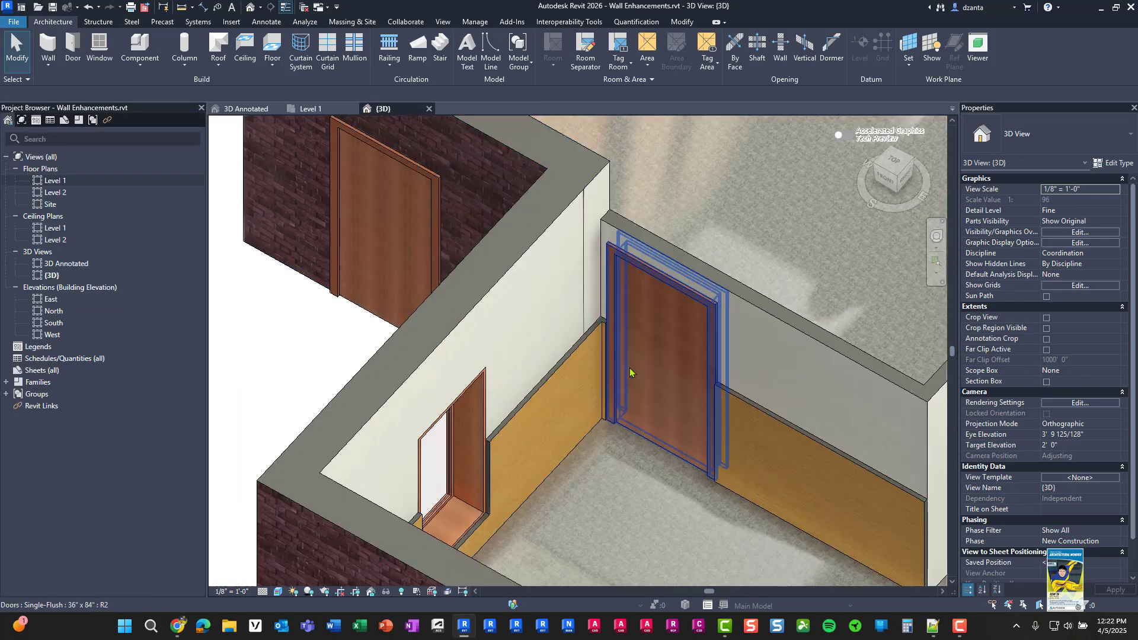
shift+middle_drag(617, 383, 757, 476)
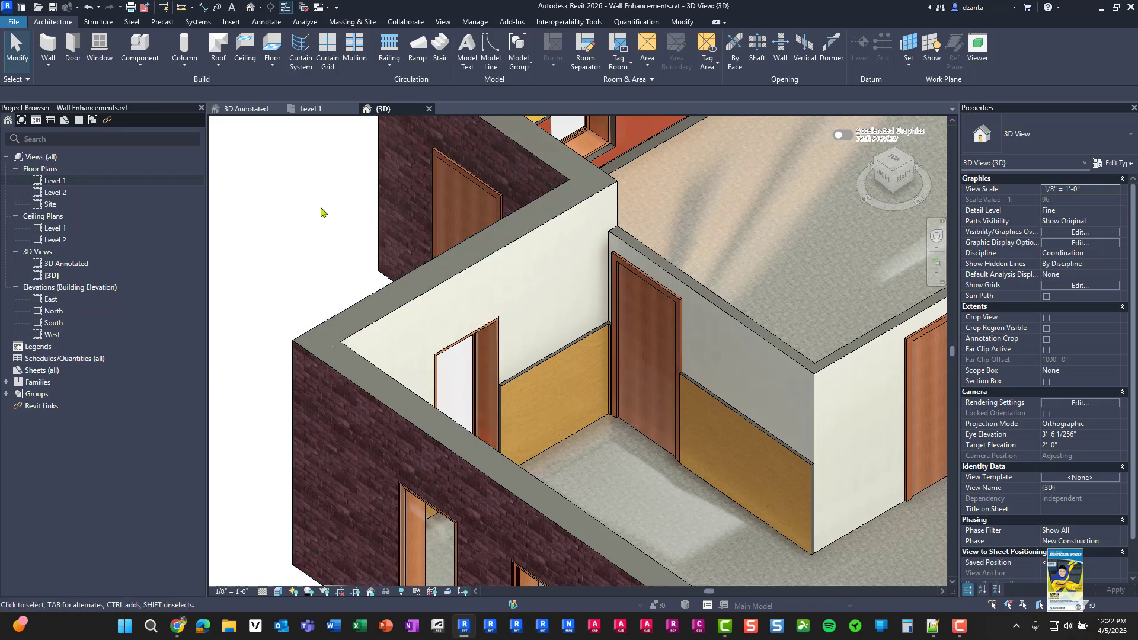
click(48, 64)
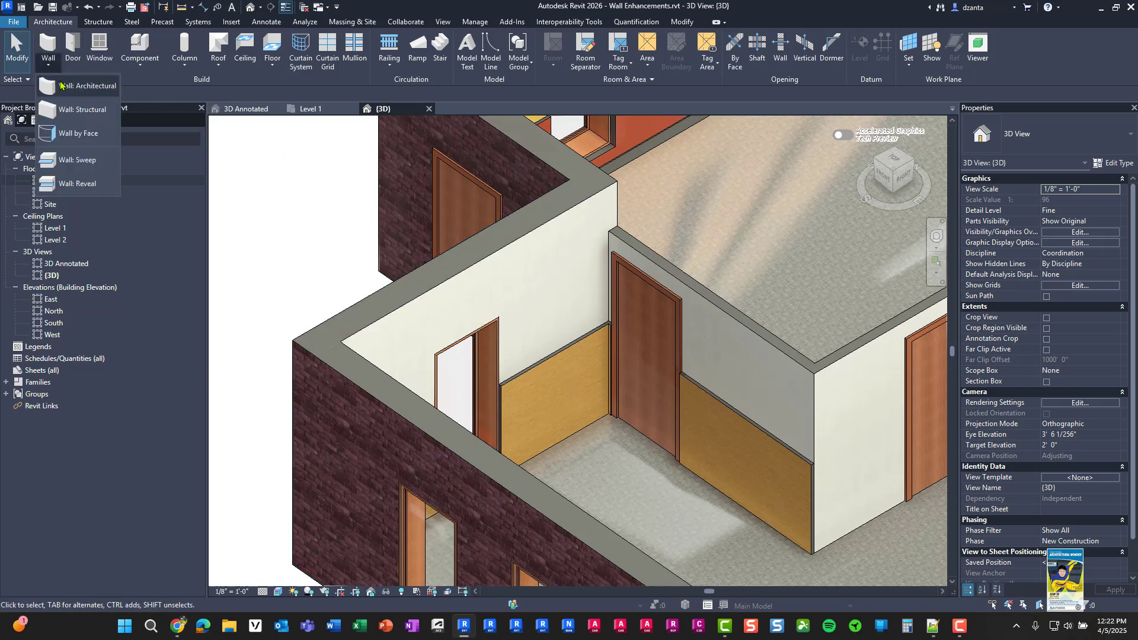
click(64, 87)
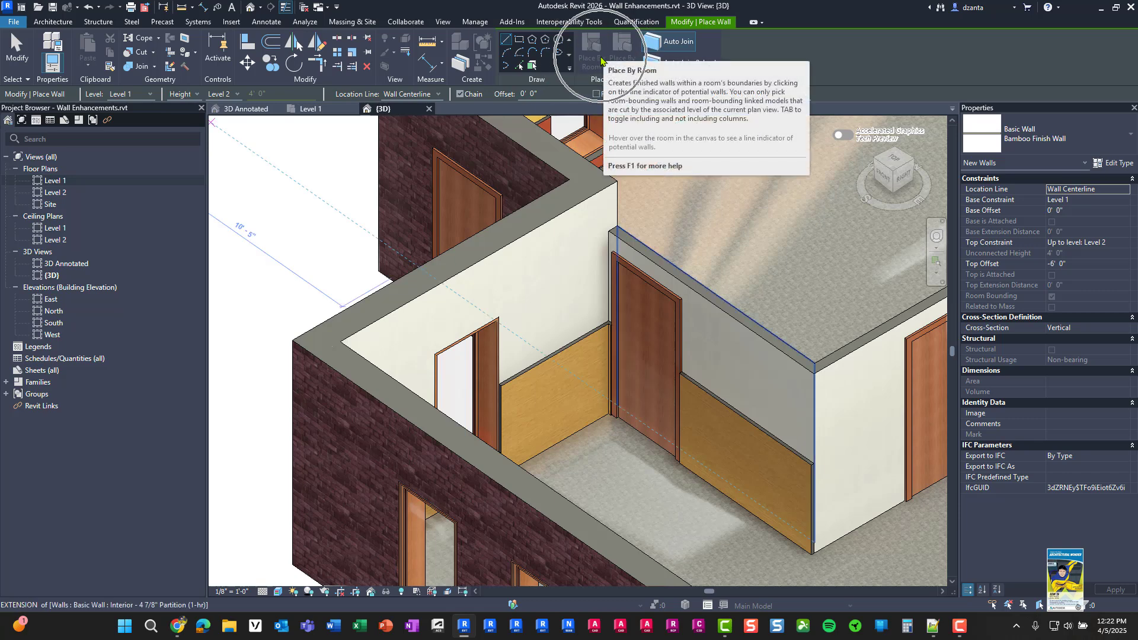
On Level 1, start an architectural wall, check the Place By Room and Place By Segment options, and cancel the command.
double_click(55, 180)
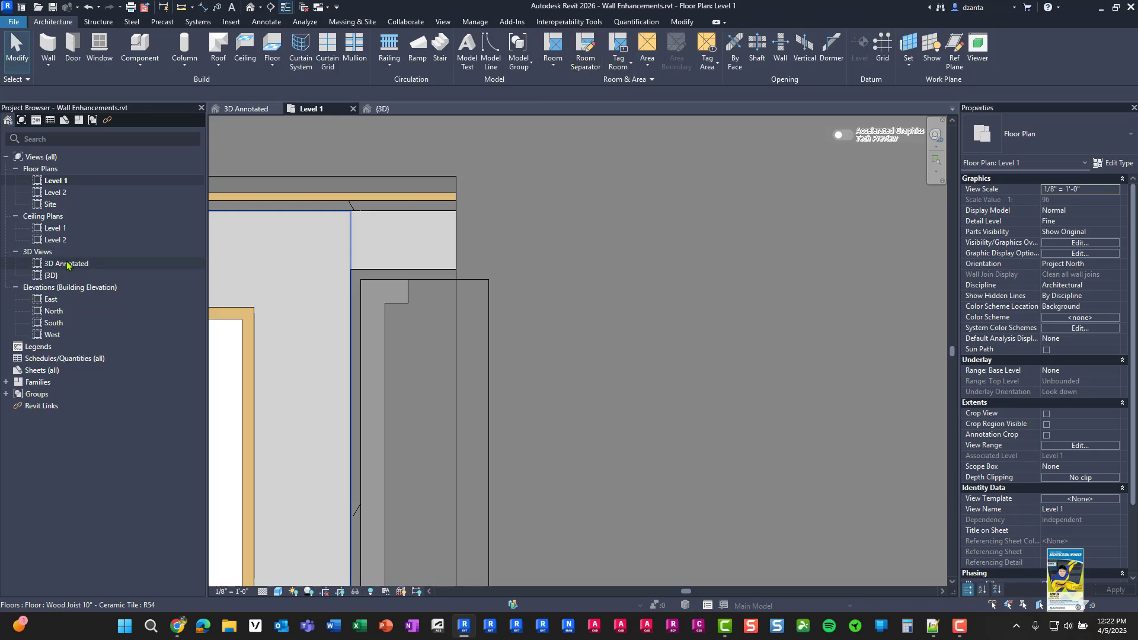
click(48, 64)
click(74, 87)
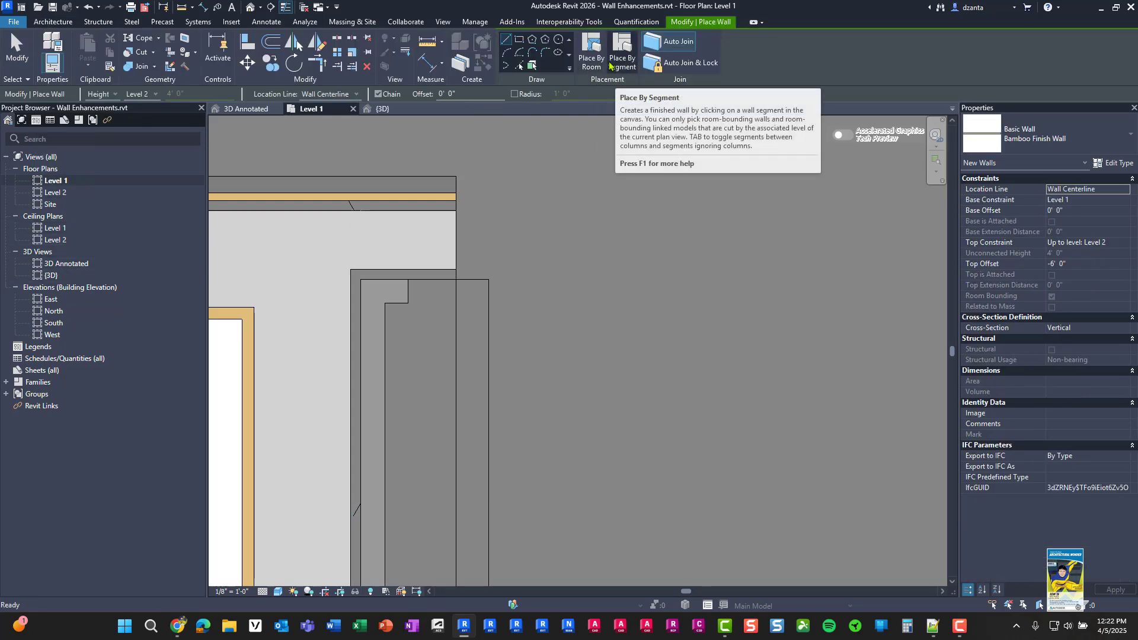
key(Escape)
key(Escape)
On Level 1, try moving the 24" x 24" column beside the storefront toward the exterior wall, and undo the move.
scroll(303, 281, down, 3)
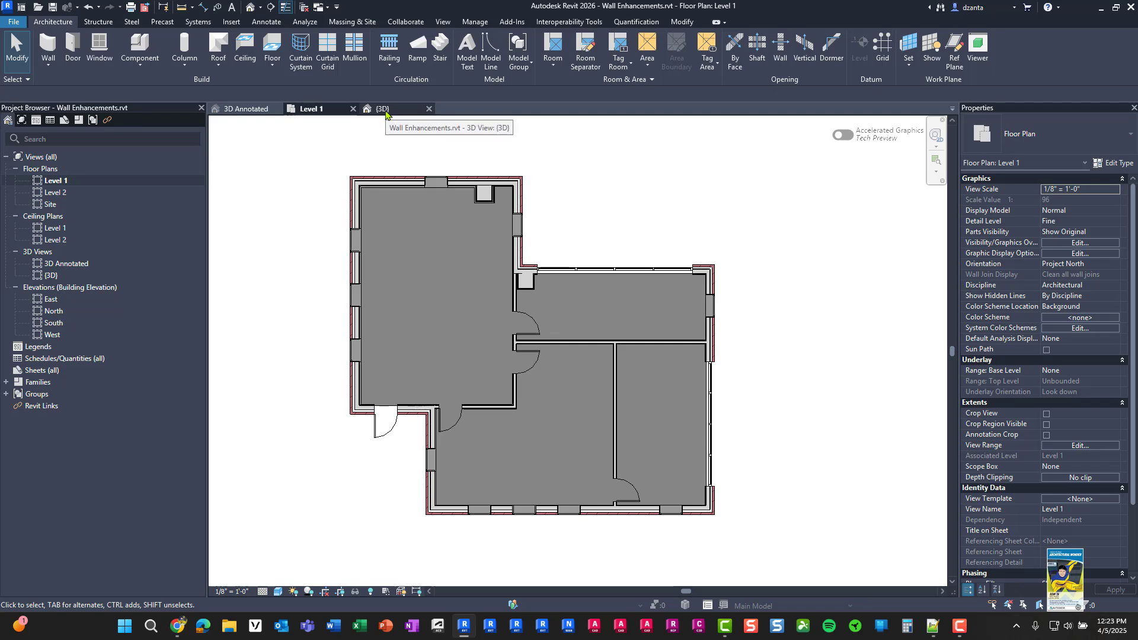
scroll(534, 282, up, 8)
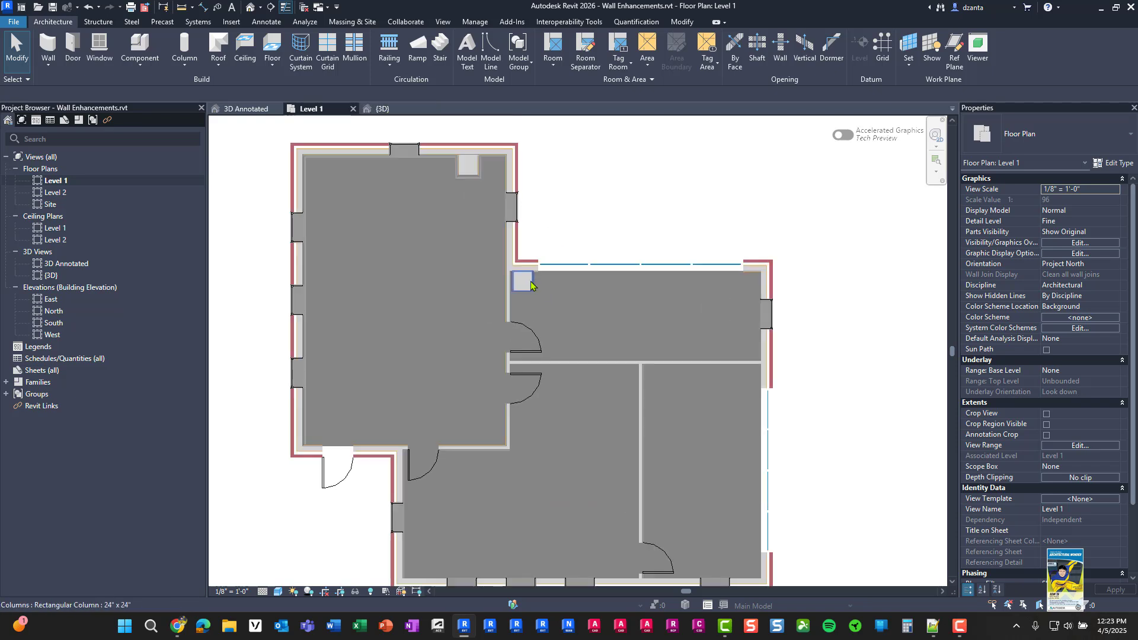
scroll(545, 283, up, 5)
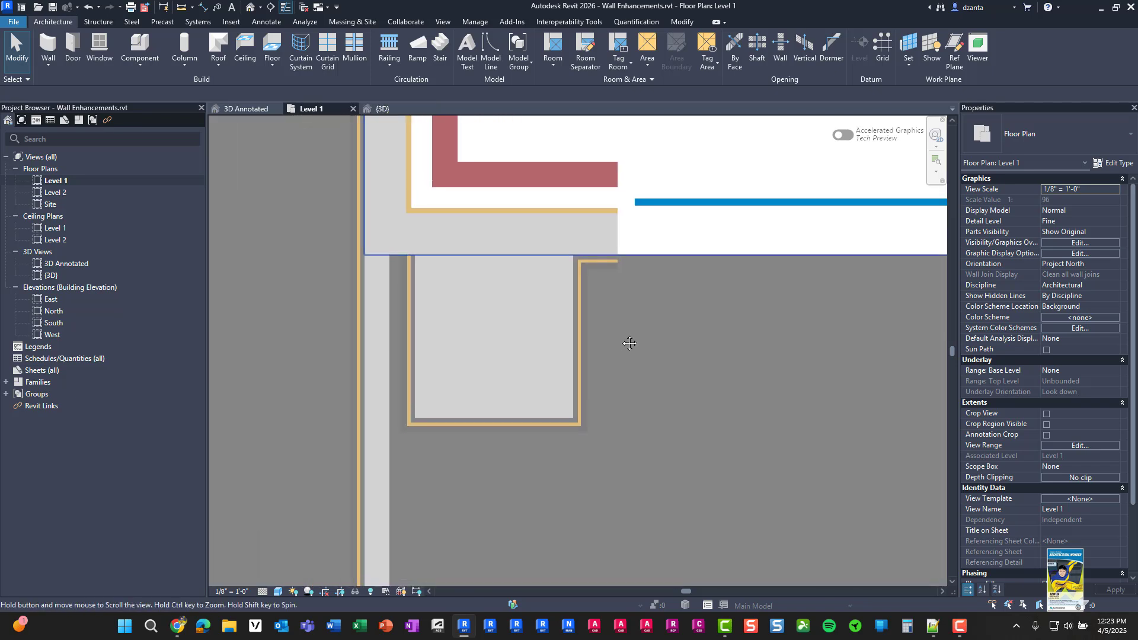
scroll(408, 278, up, 3)
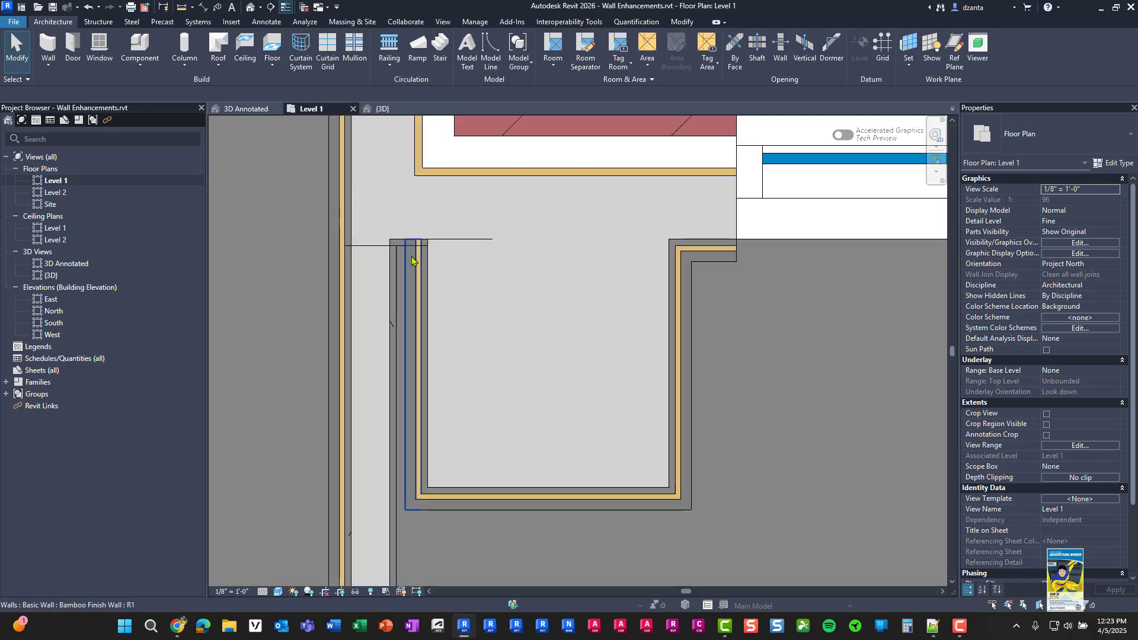
drag(612, 367, 594, 263)
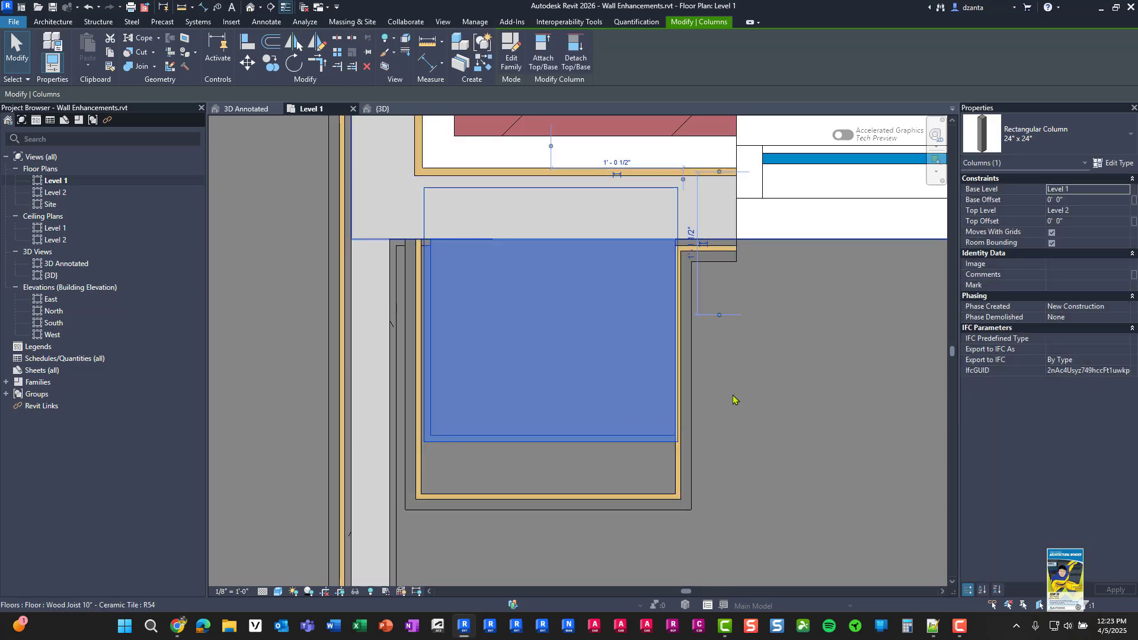
key(Delete)
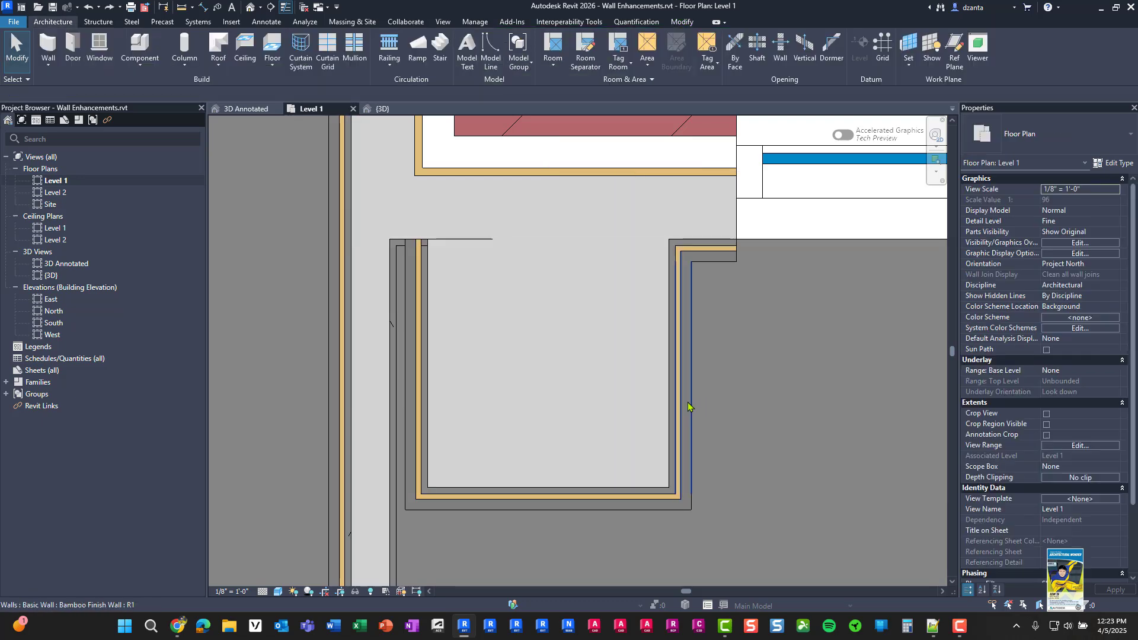
Delete the three bamboo finish walls that wrap the column beside the storefront.
click(688, 407)
key(Delete)
click(635, 504)
key(Delete)
click(413, 301)
key(Delete)
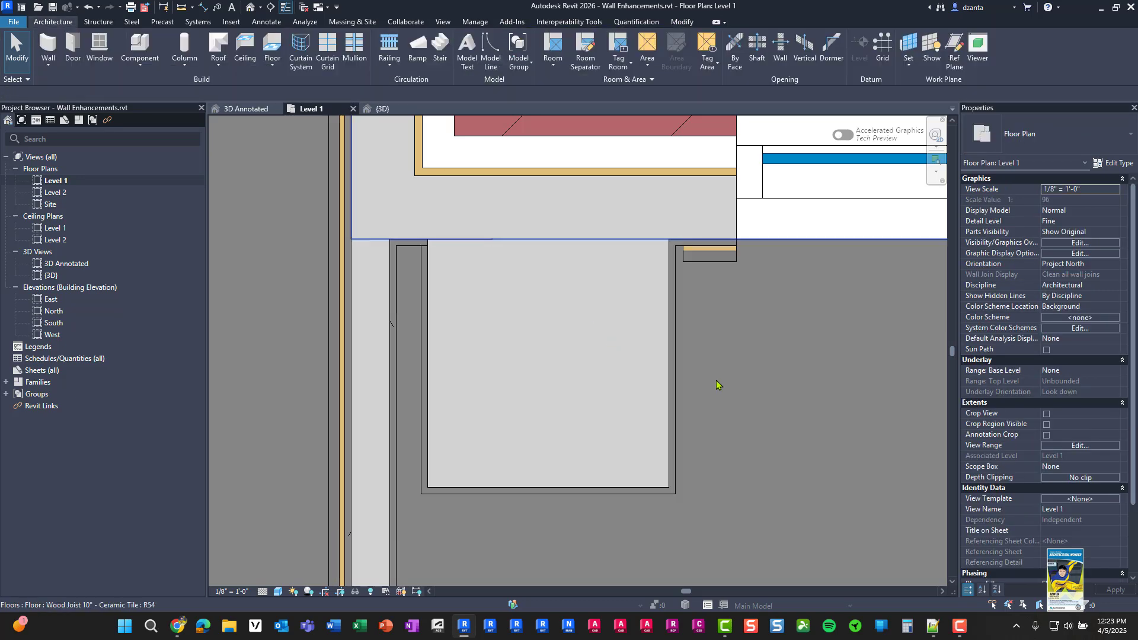
Place Teak Wood Finish Walls by segment with Auto Join on the three exposed sides of the column.
click(51, 68)
click(72, 86)
click(1022, 137)
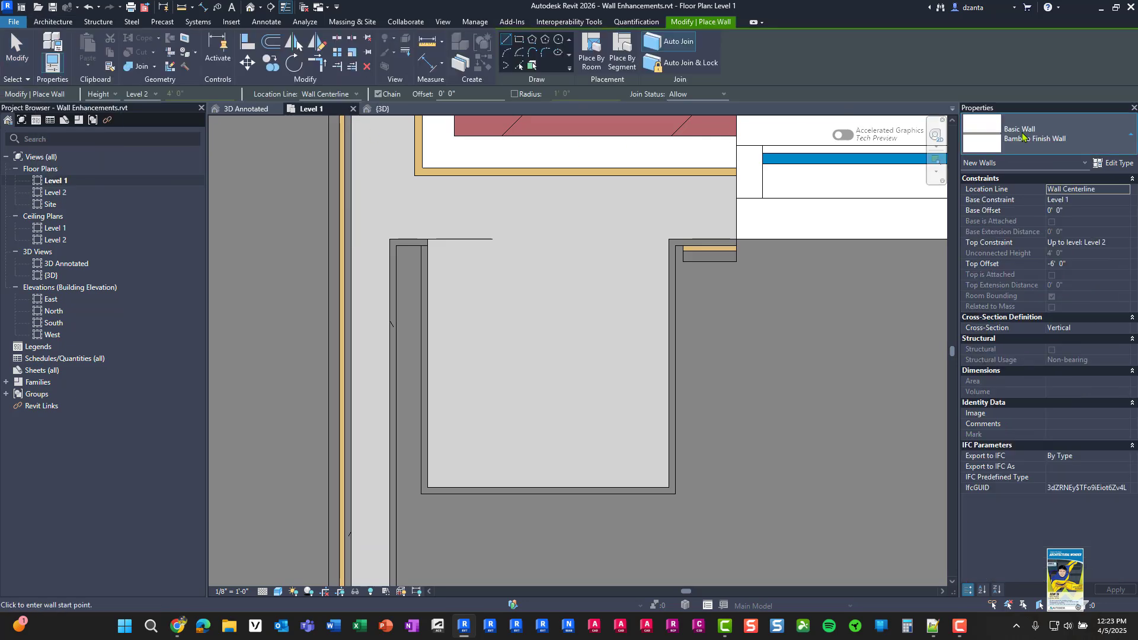
scroll(1038, 294, down, 3)
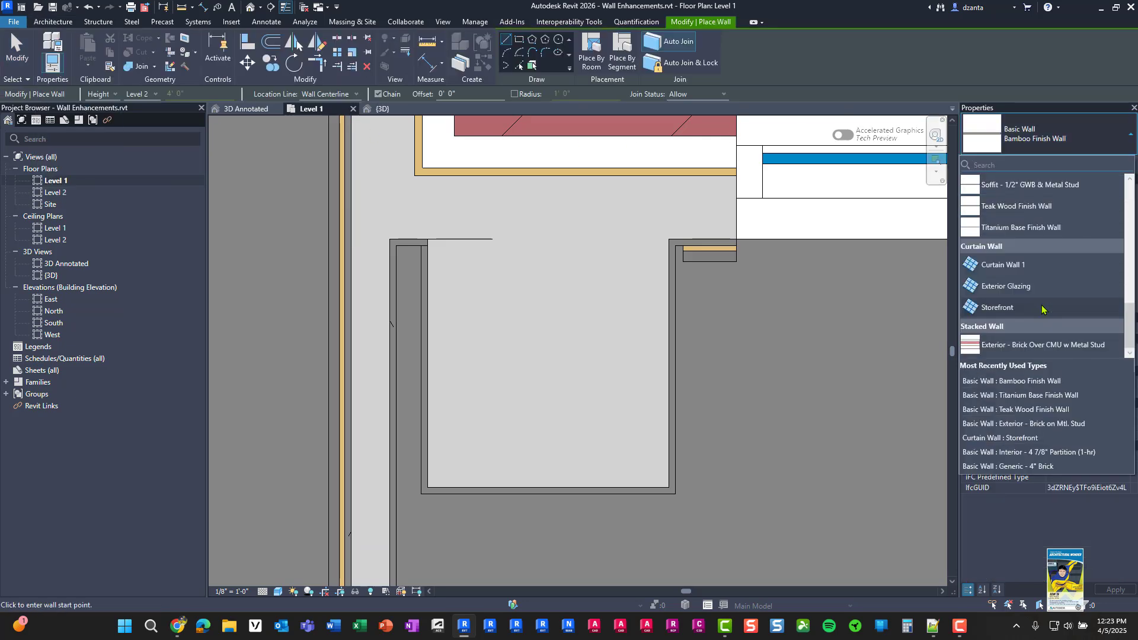
click(1016, 208)
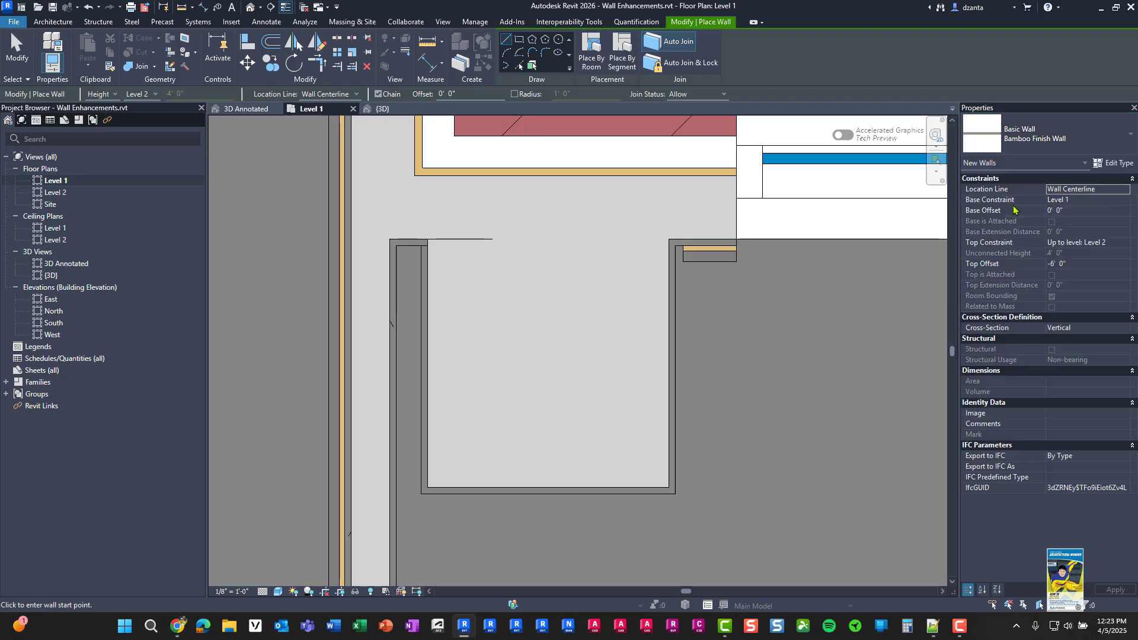
click(624, 61)
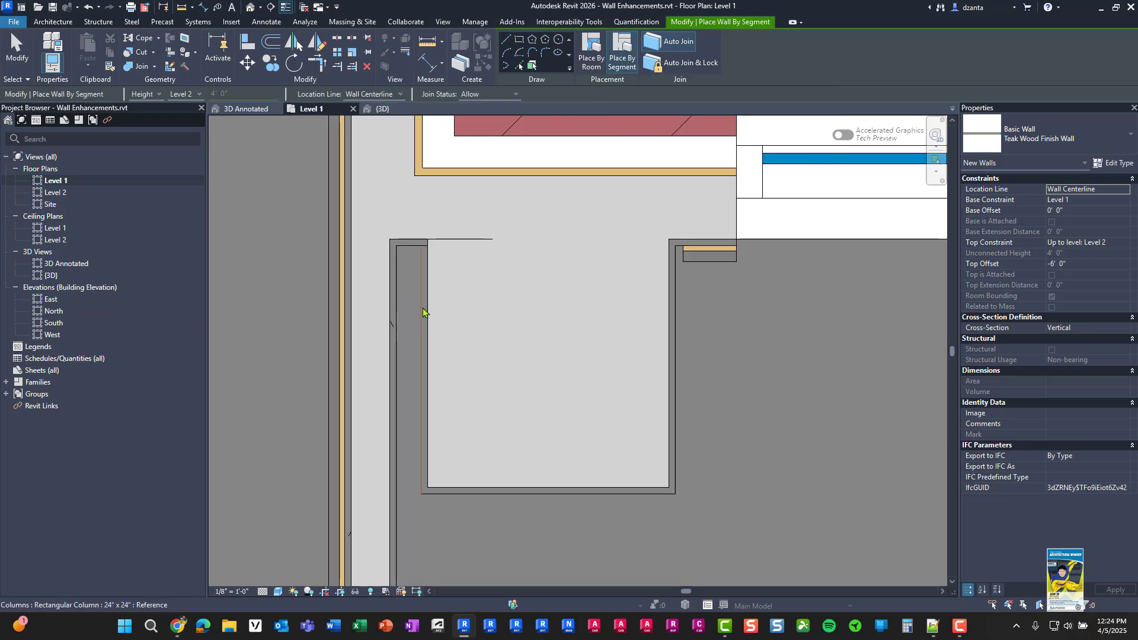
click(498, 498)
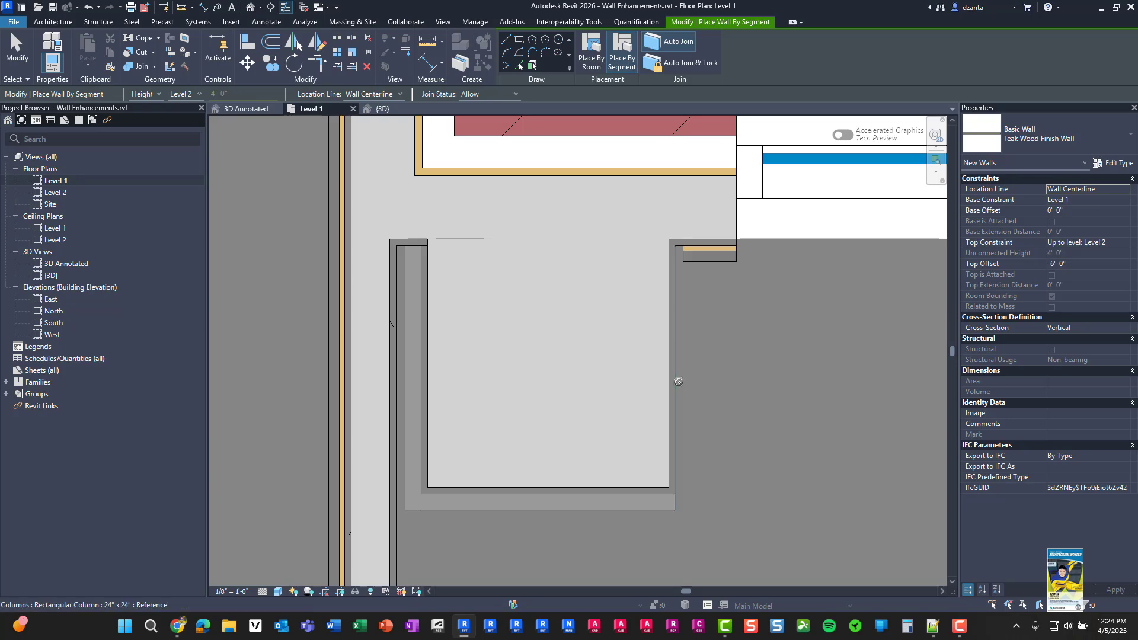
click(678, 387)
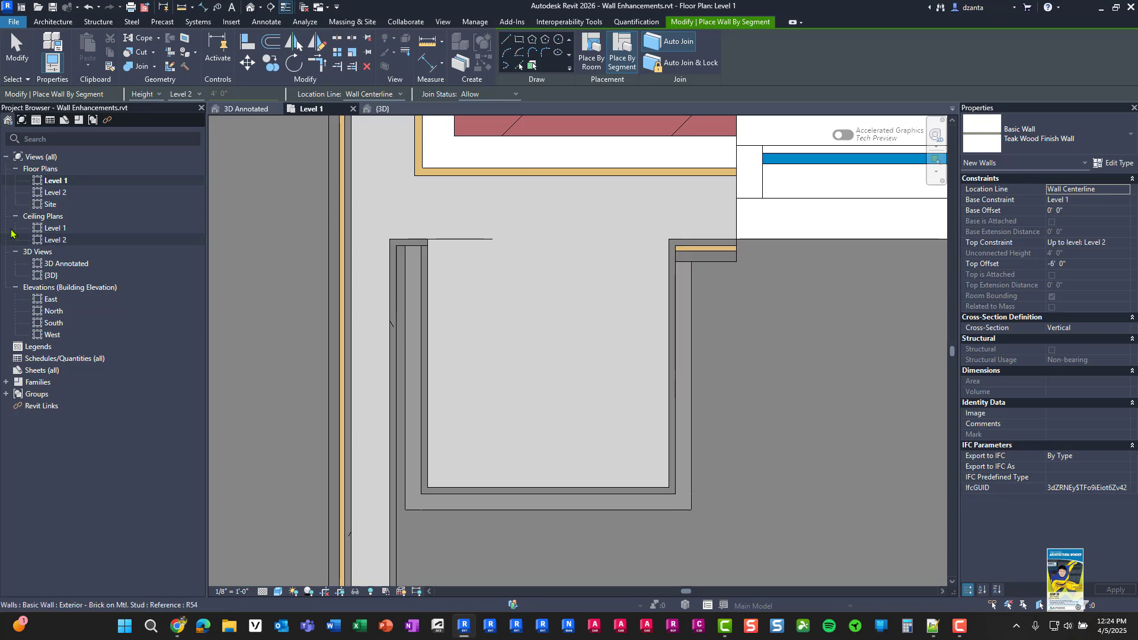
key(Escape)
key(Escape)
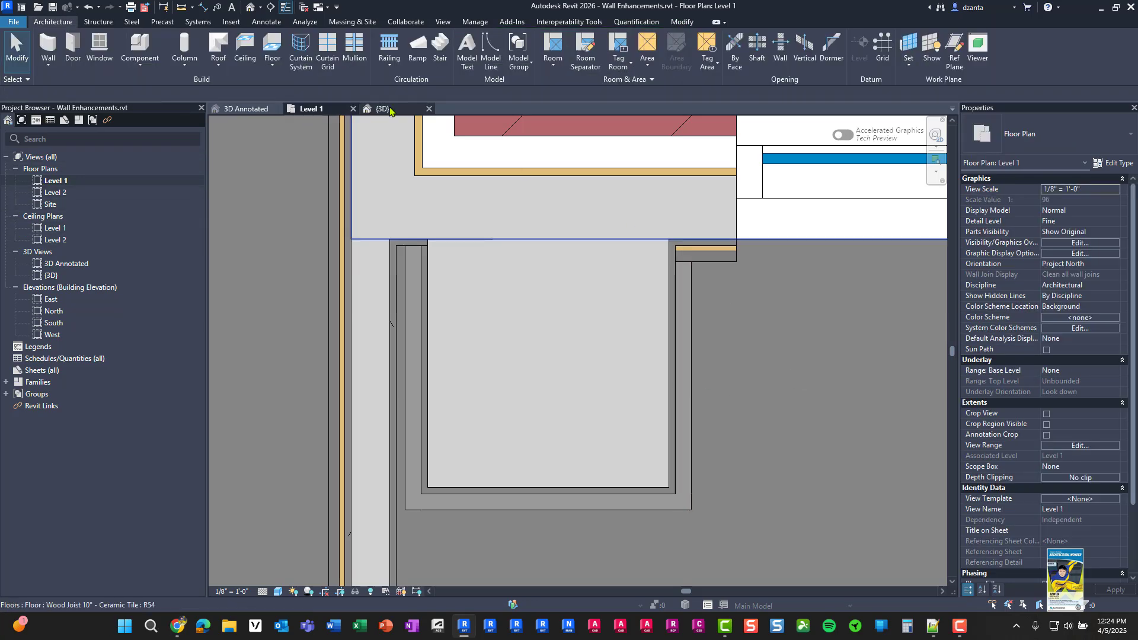
In the 3D view, select the column's three teak finish walls and set their Top Offset to -3' 0".
click(383, 109)
scroll(798, 343, up, 5)
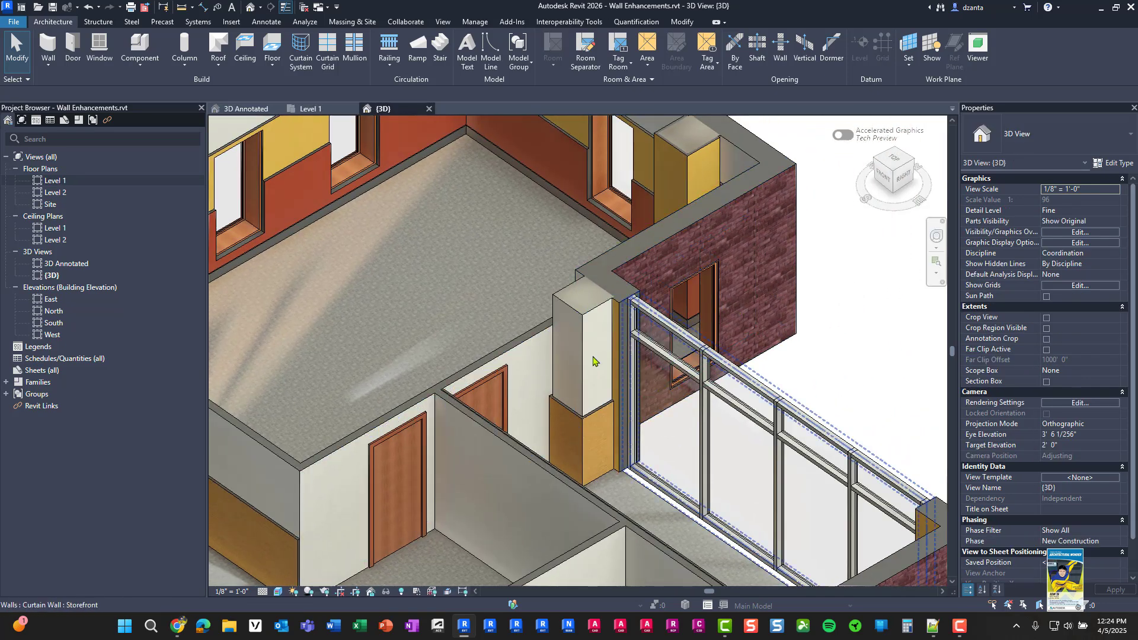
scroll(608, 422, up, 3)
click(609, 422)
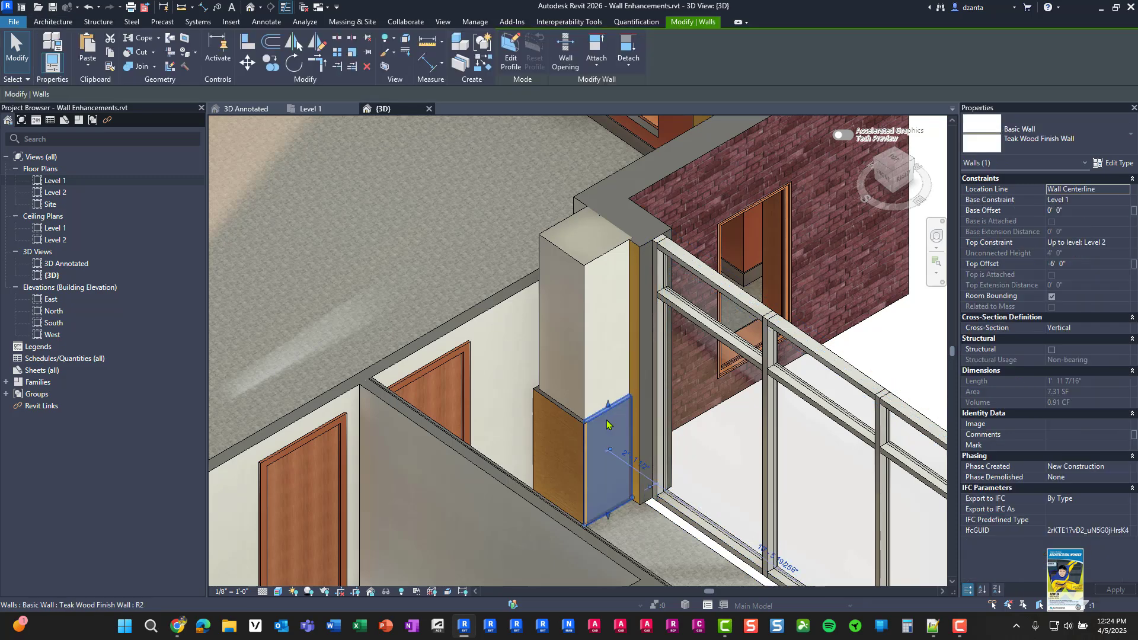
scroll(652, 433, up, 2)
shift+middle_drag(652, 433, 546, 432)
scroll(546, 432, up, 4)
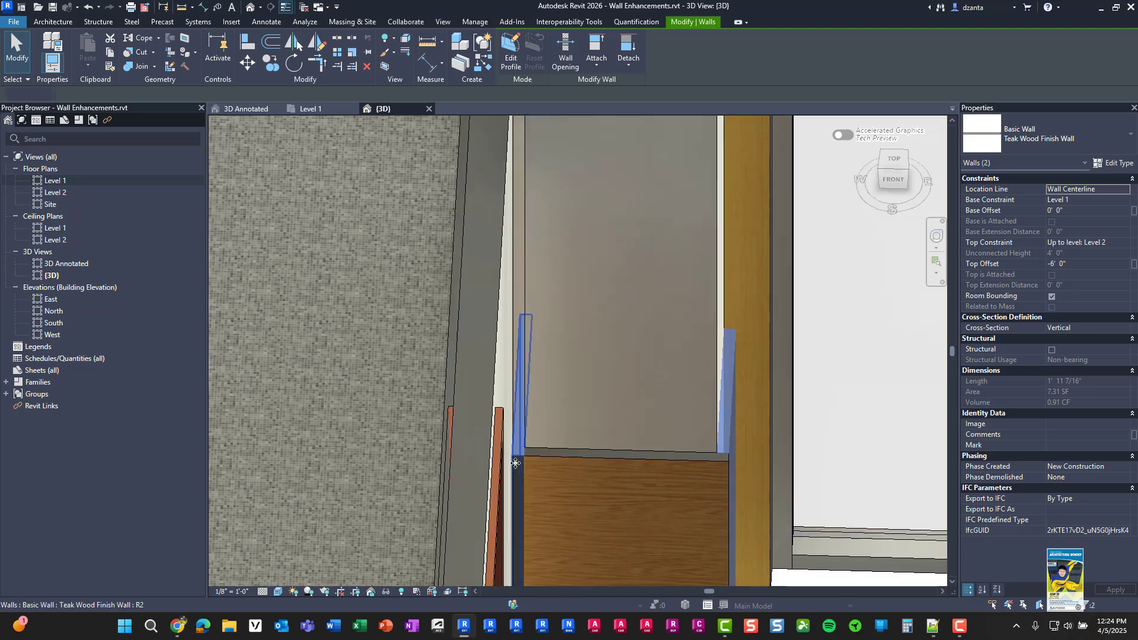
ctrl+click(518, 449)
ctrl+click(558, 461)
shift+middle_drag(597, 470, 1026, 315)
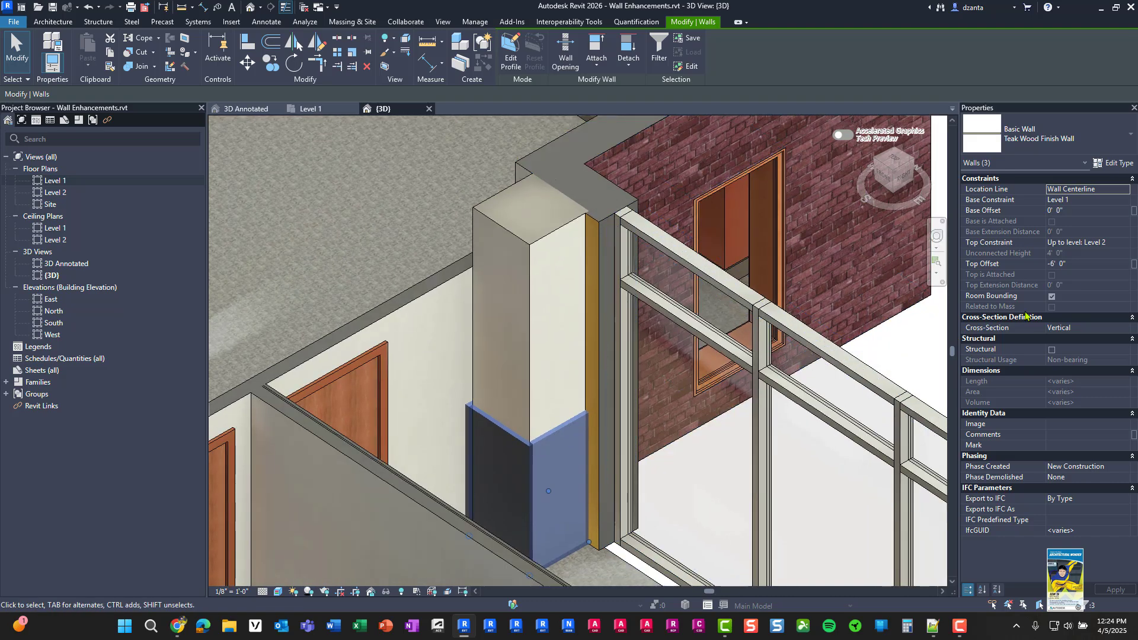
click(1090, 265)
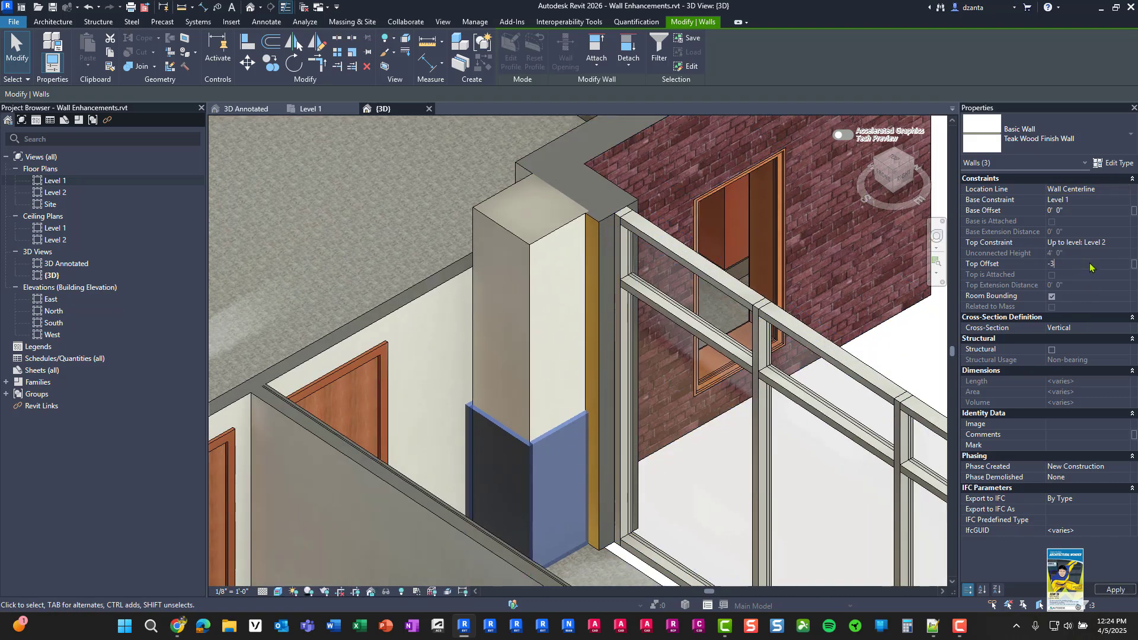
key(Return)
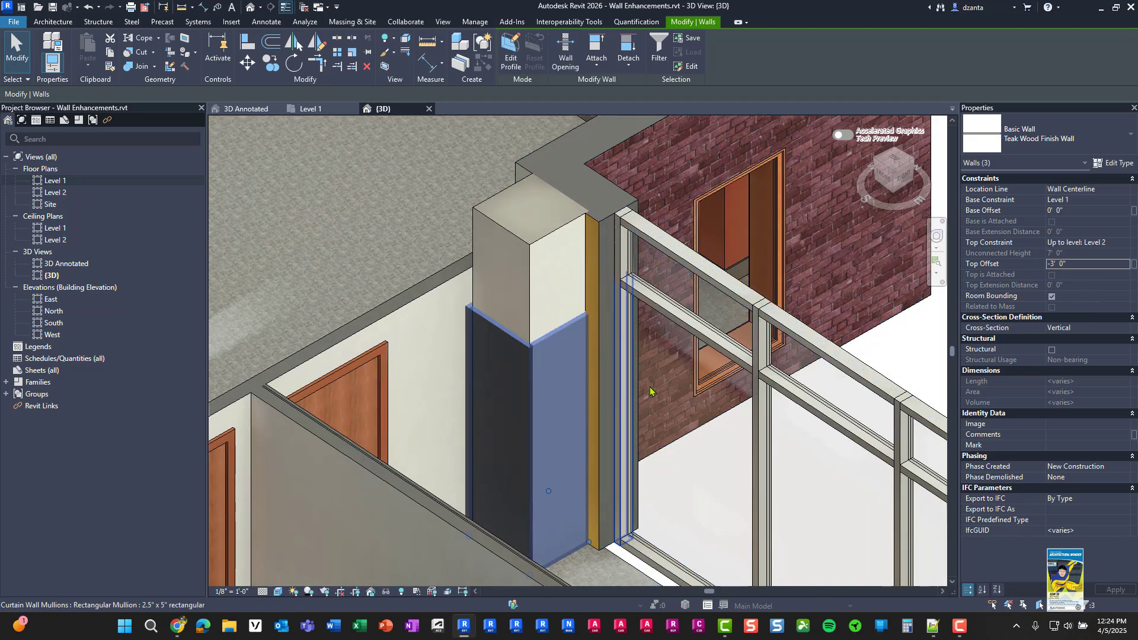
key(Escape)
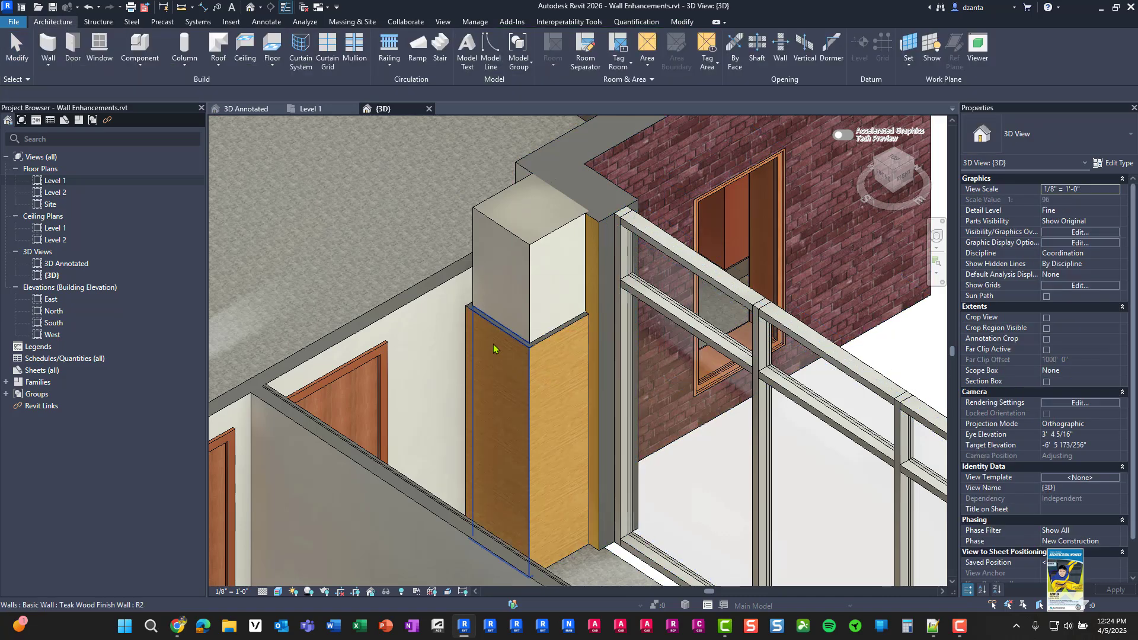
Examine the column's teak cladding, the finish walls in the surrounding rooms, and the whole building in 3D.
scroll(493, 341, up, 2)
scroll(547, 350, down, 1)
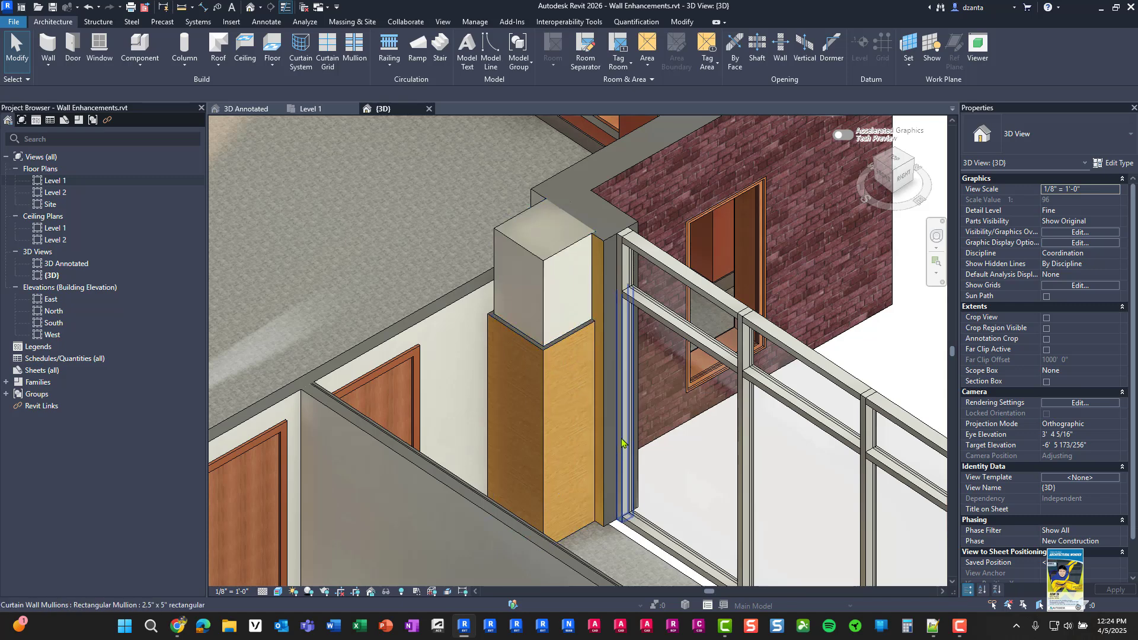
scroll(657, 444, down, 1)
scroll(657, 444, down, 1)
middle_drag(676, 466, 686, 474)
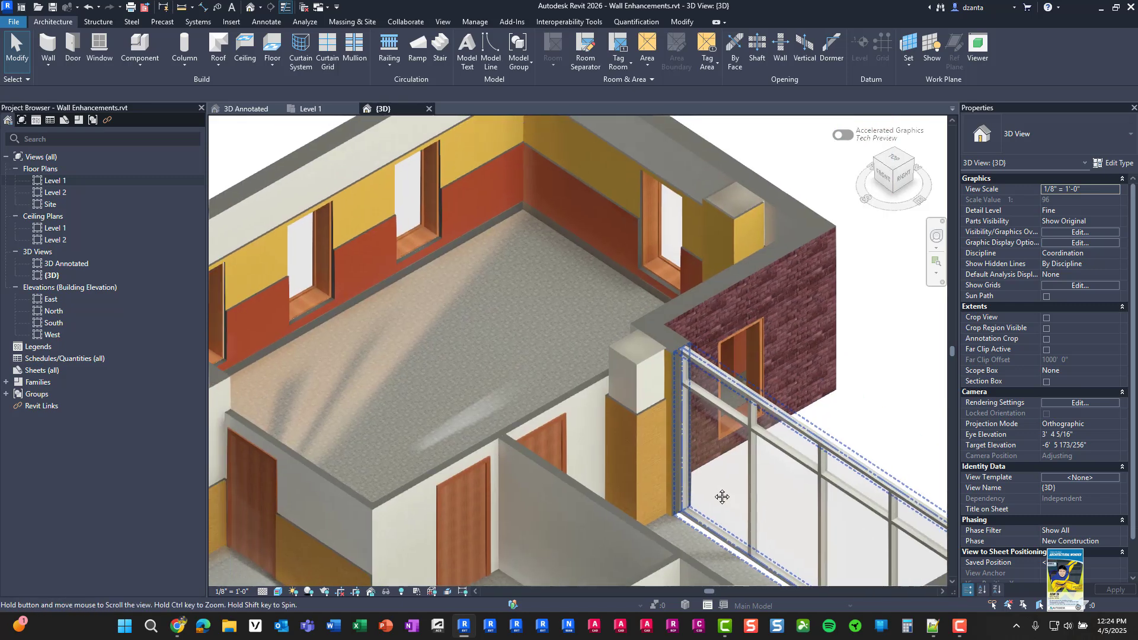
middle_drag(722, 497, 725, 497)
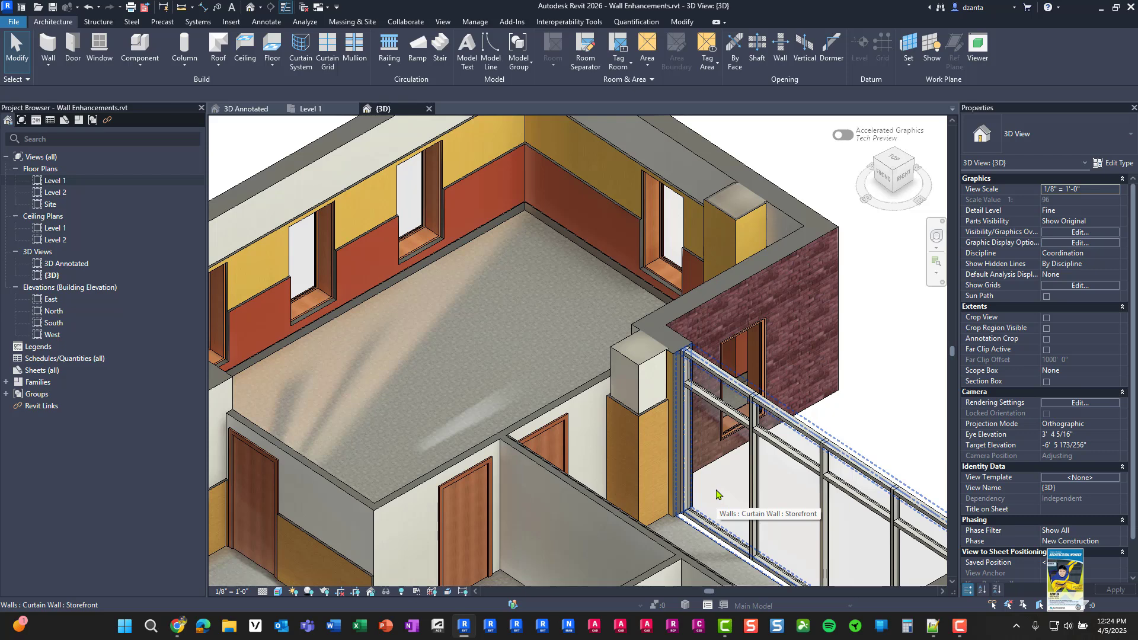
middle_drag(327, 555, 407, 493)
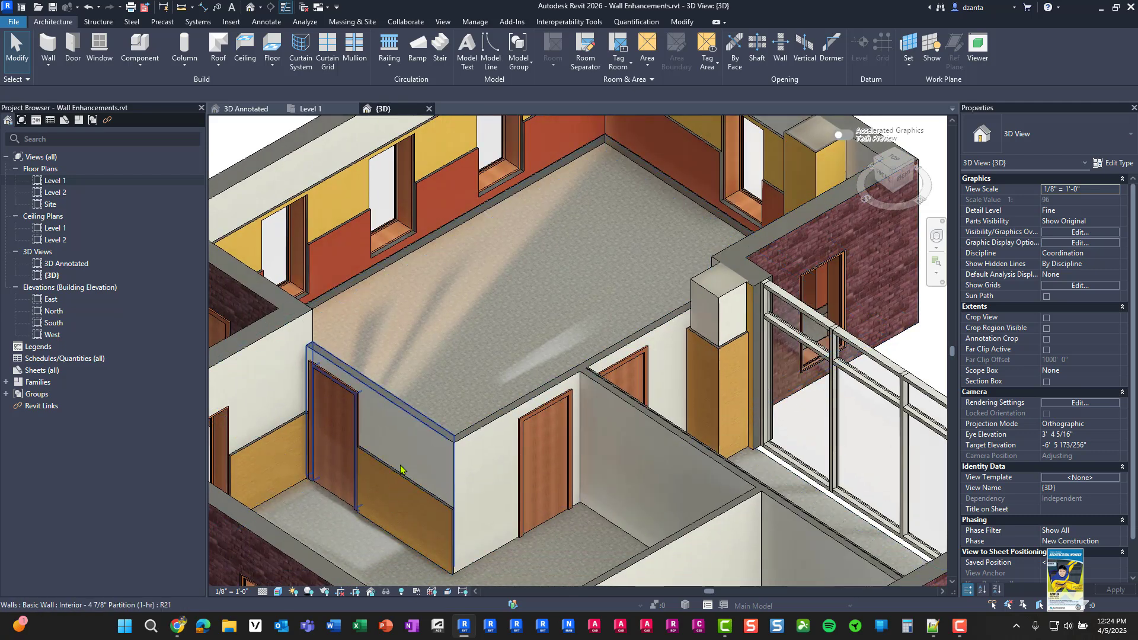
scroll(735, 366, up, 4)
scroll(579, 394, down, 6)
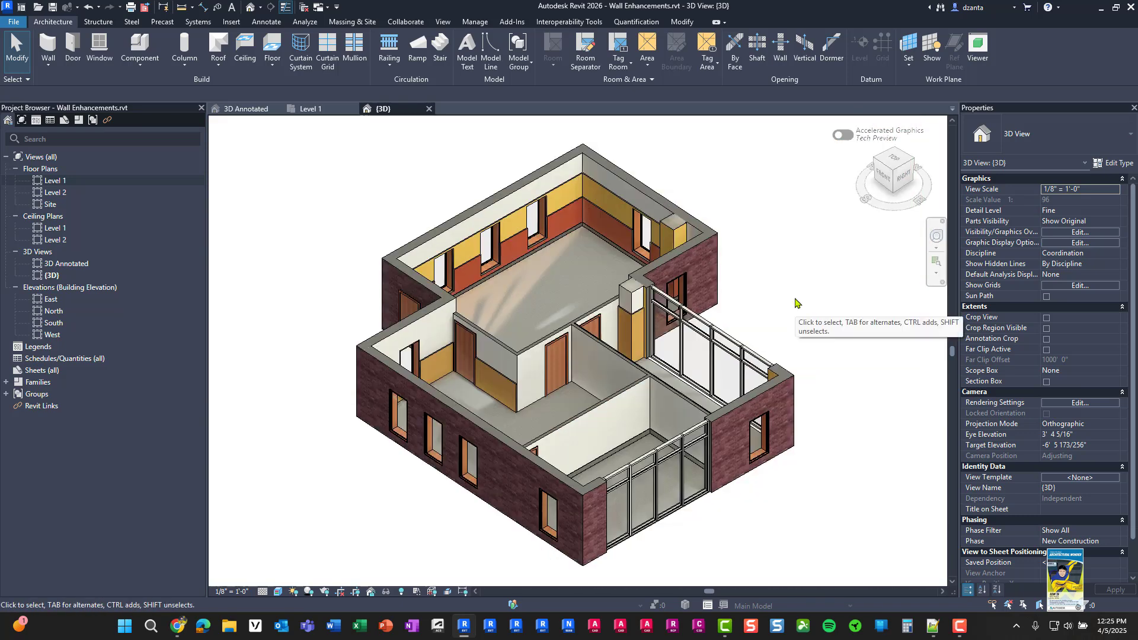